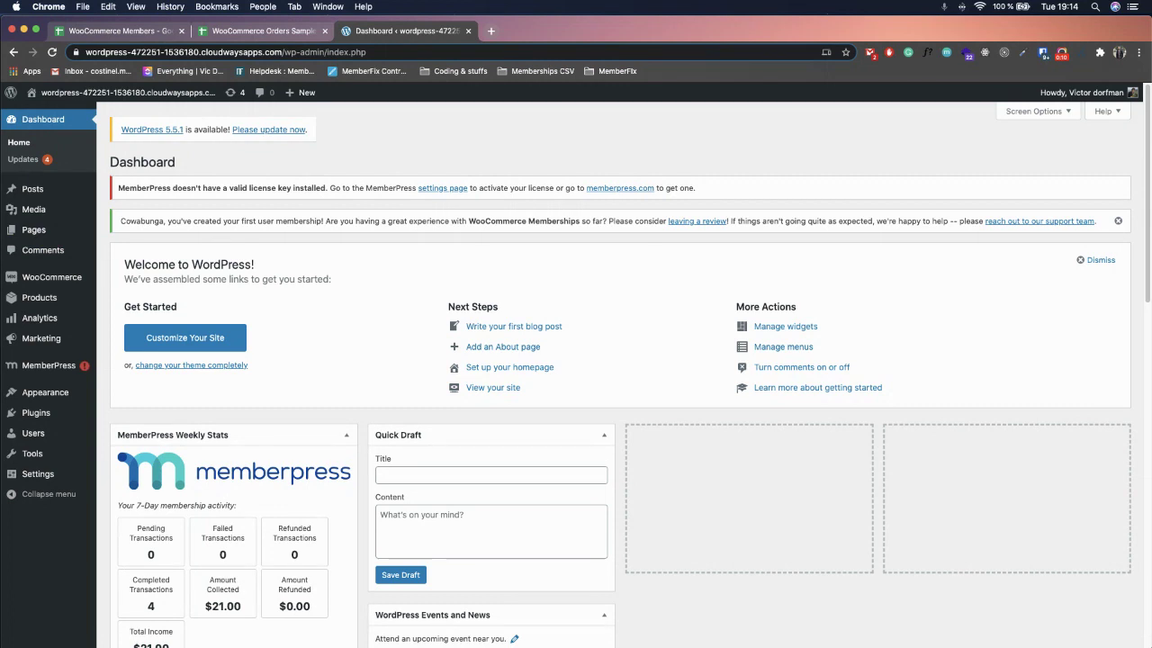
Open the MemberPress memberships list in a separate browser tab and view the existing memberships.
mouse_move(28, 280)
mouse_move(25, 362)
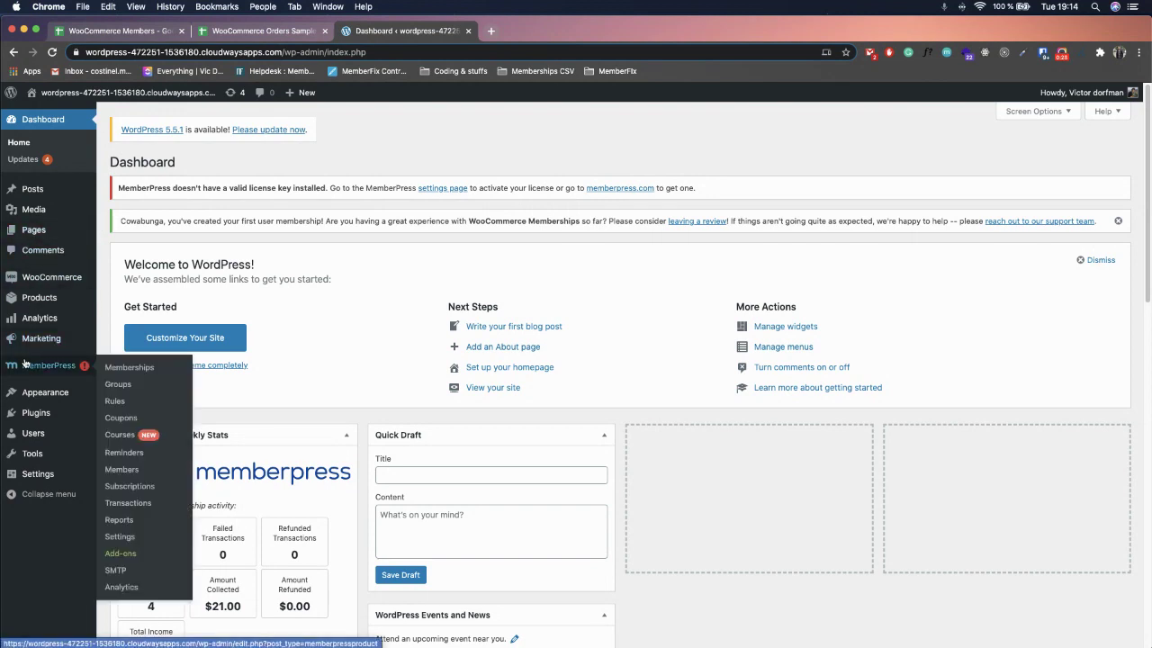
left_click(133, 369, "super")
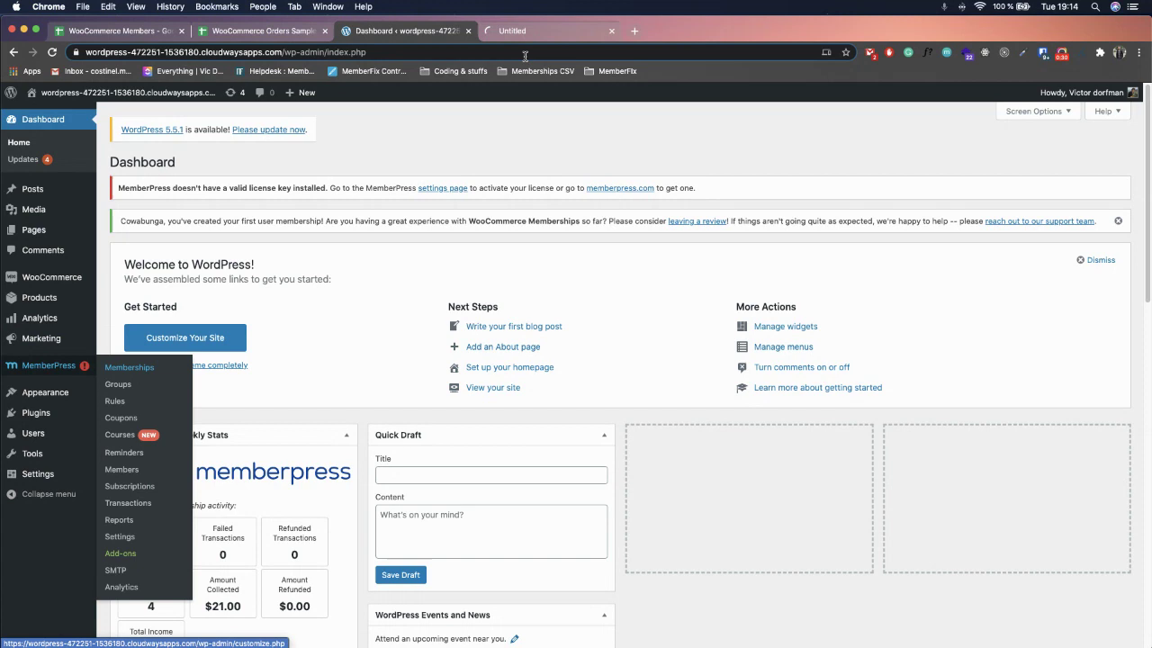
left_click(558, 30)
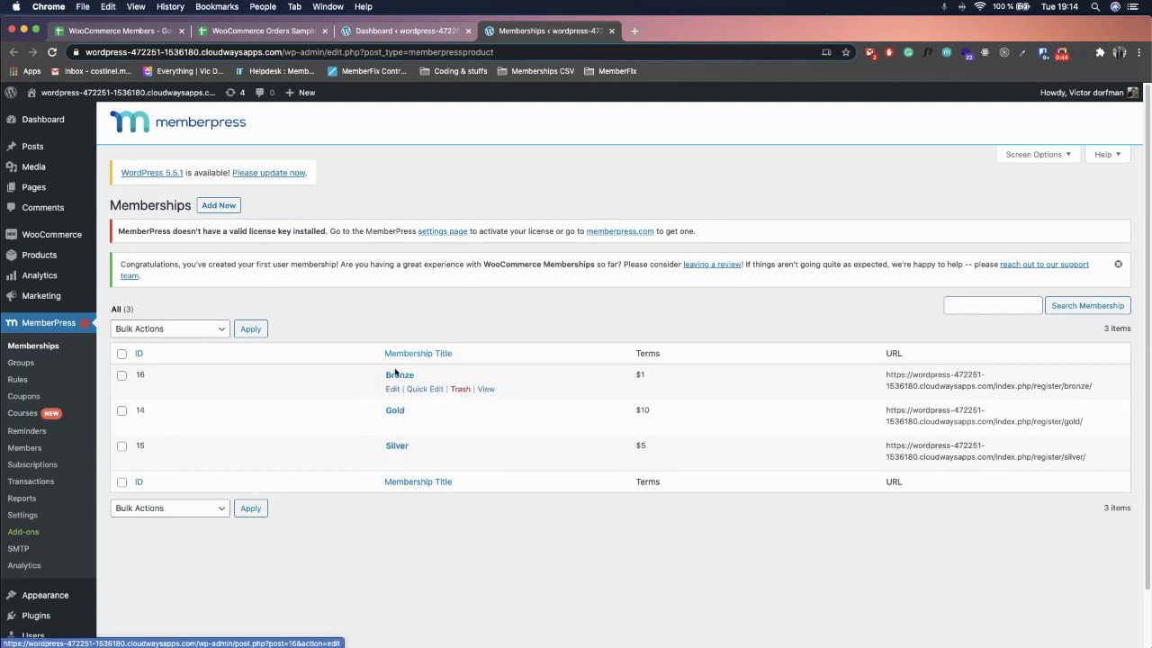
Return to the dashboard tab, view the WooCommerce products list and open the Bronze product for editing.
left_click(411, 30)
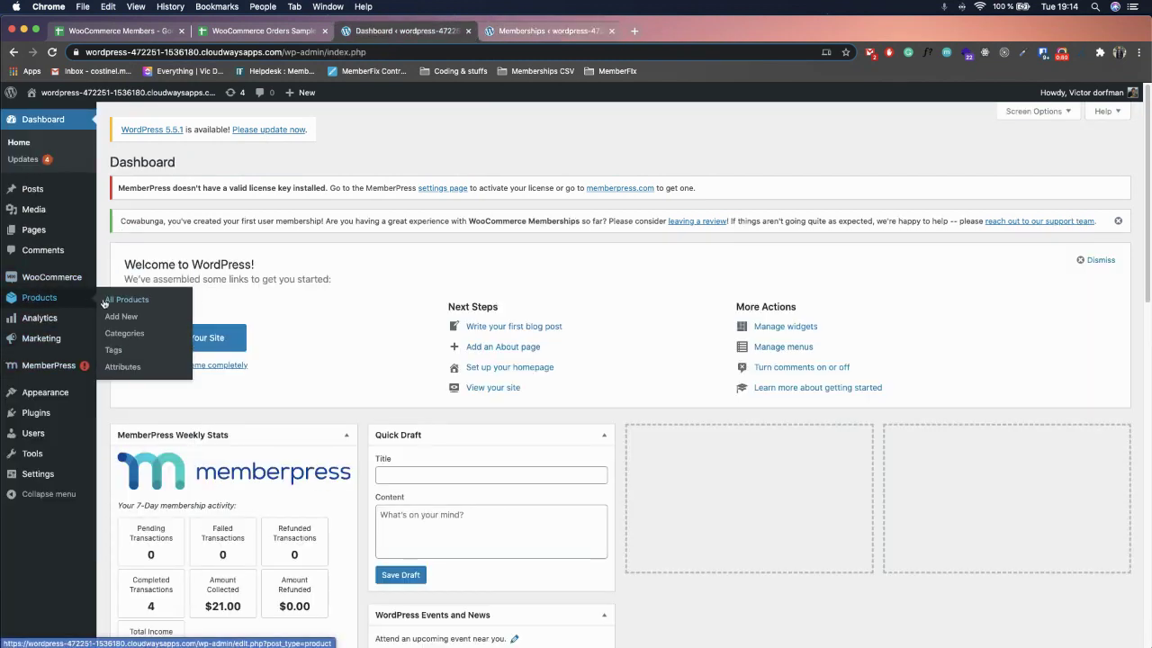
left_click(110, 303)
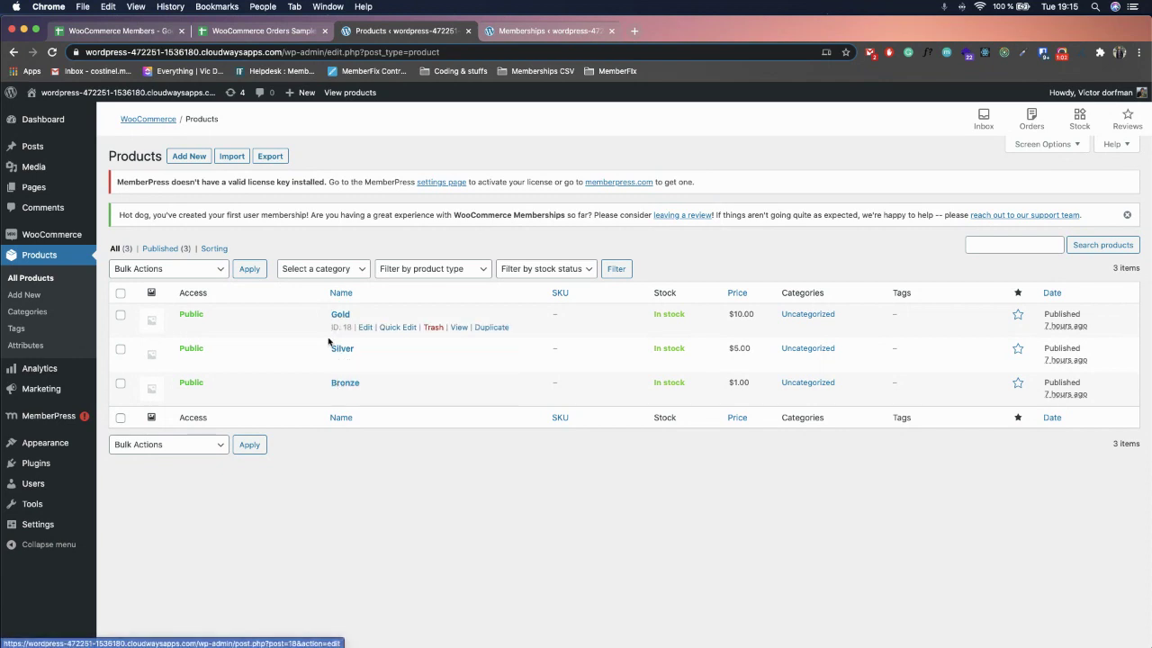
left_click(365, 396)
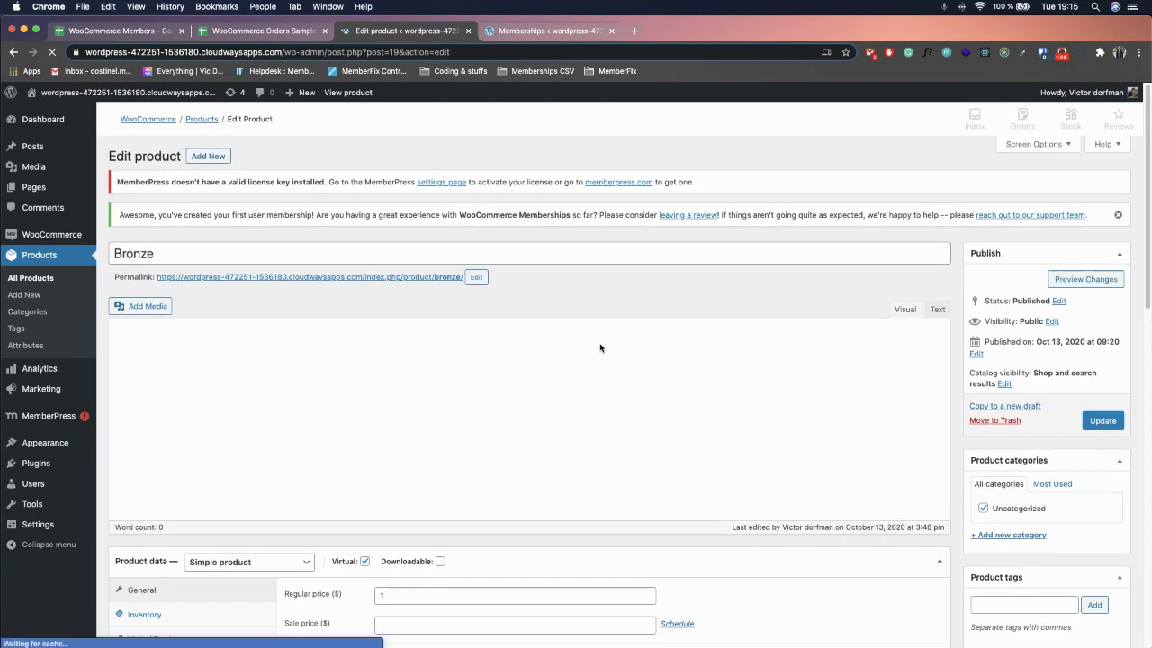
Examine the Bronze product's title, product type, virtual option and regular price.
scroll(270, 417, "down", 1)
scroll(210, 396, "up", 1)
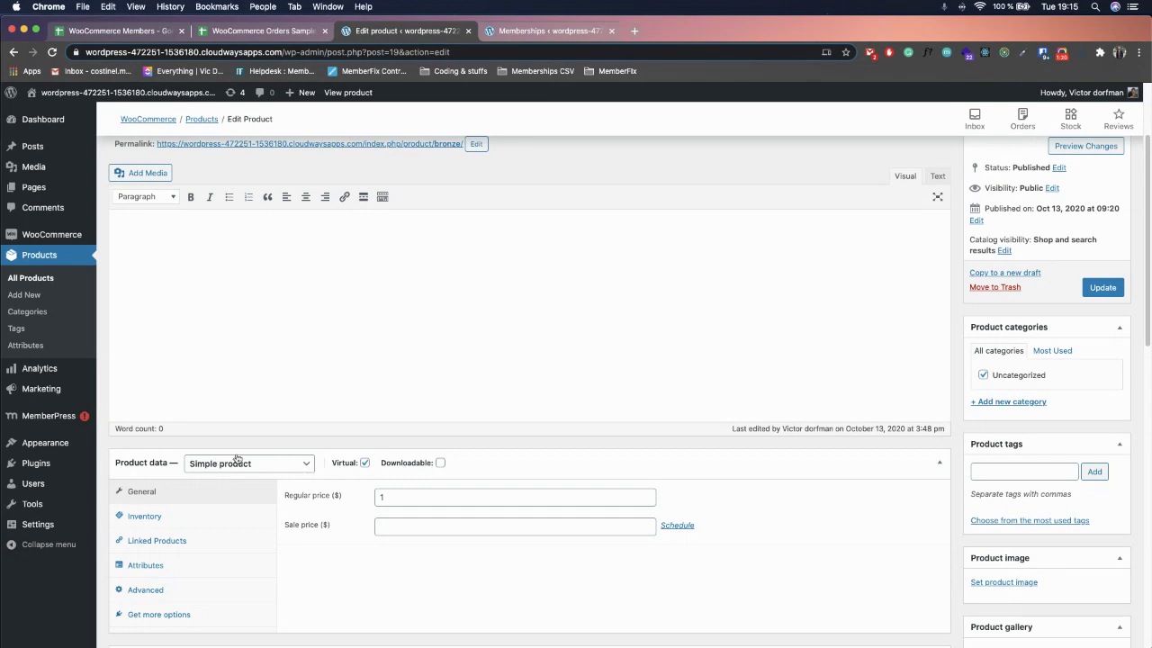
mouse_move(349, 460)
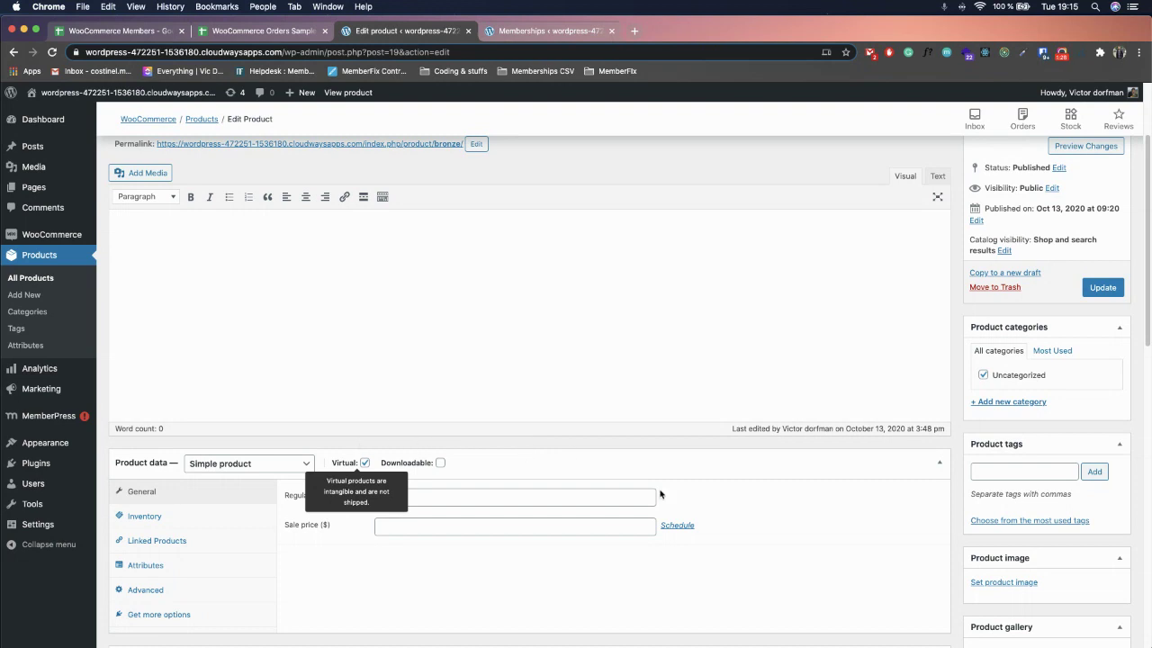
left_click(432, 497)
type("1")
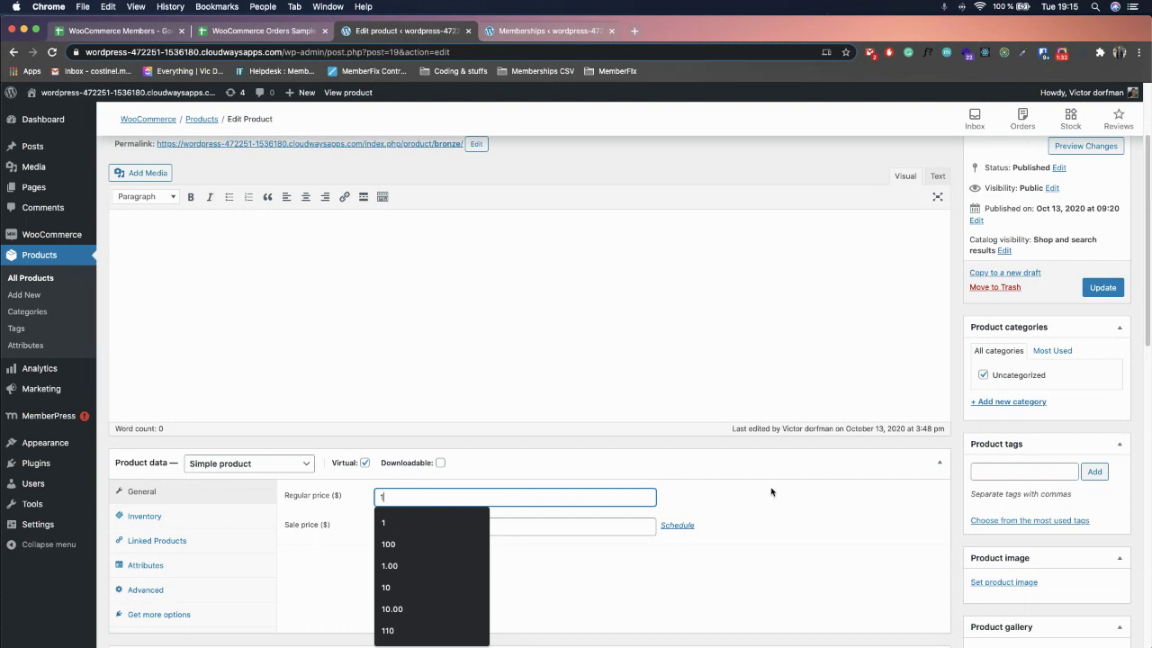
scroll(435, 234, "up", 3)
left_click(171, 253)
scroll(199, 315, "down", 7)
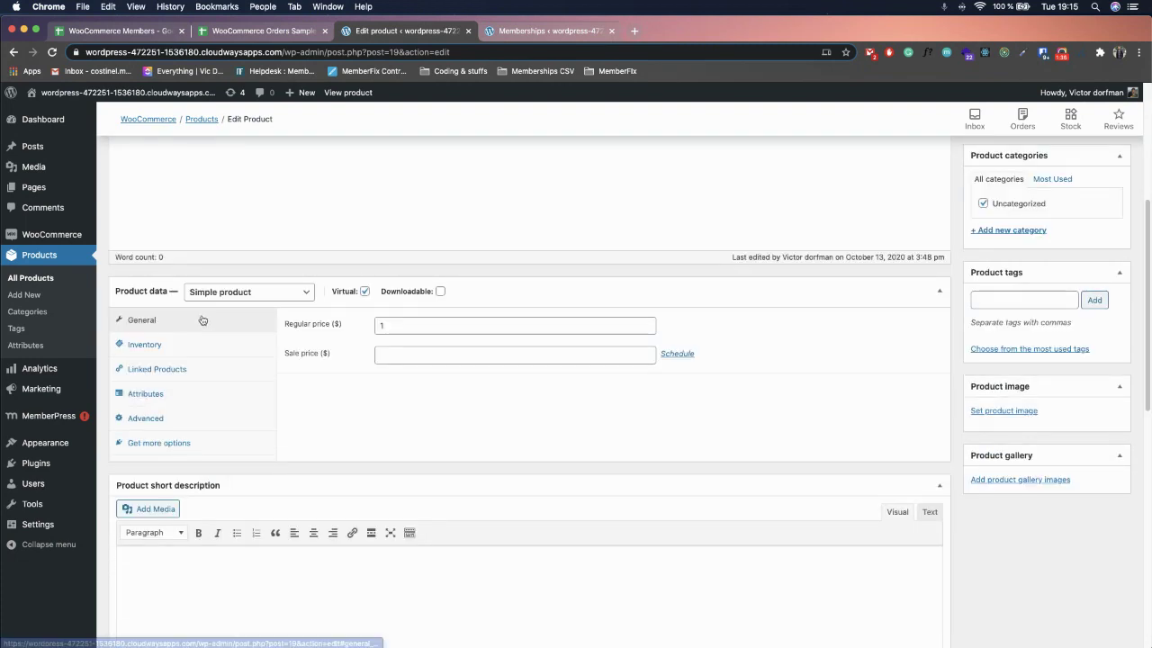
scroll(450, 281, "up", 2)
scroll(456, 281, "up", 3)
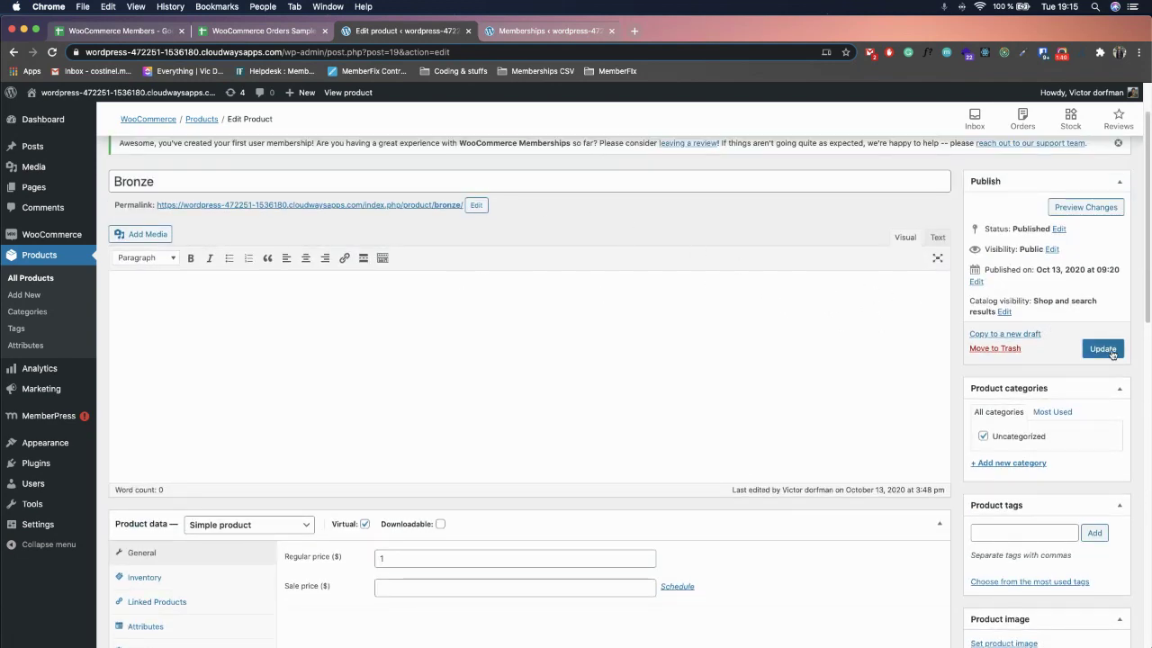
Go back to the full products list and compare it with the MemberPress memberships.
left_click(32, 260)
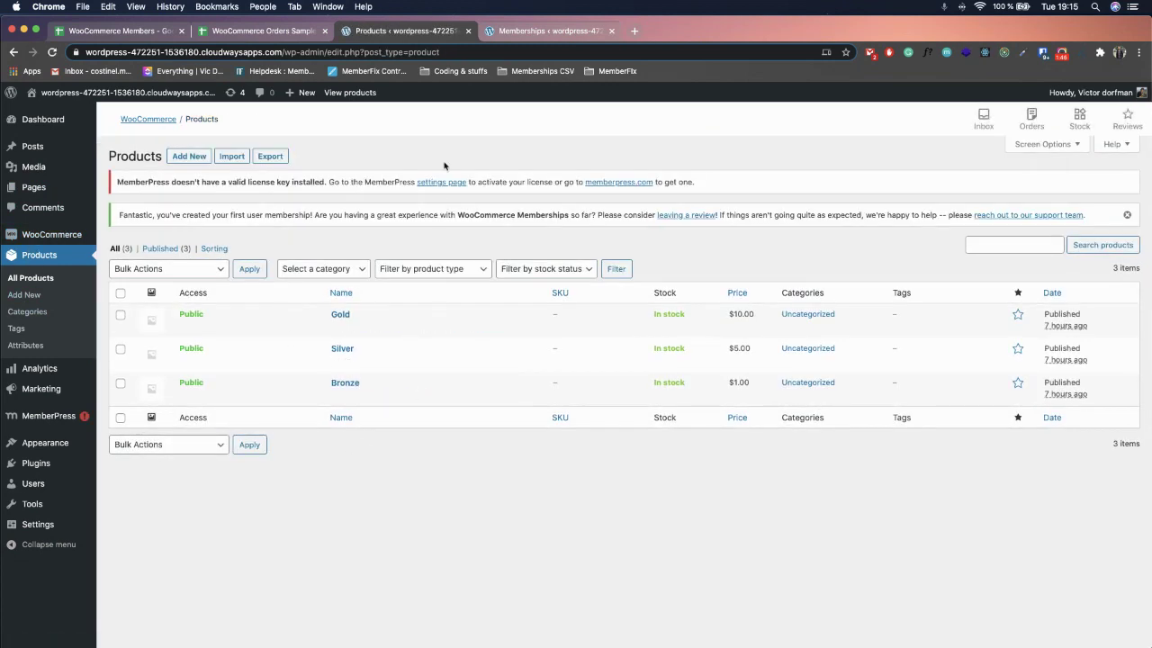
left_click(531, 30)
left_click(373, 34)
Open WooCommerce Memberships and show its list of membership plans.
mouse_move(24, 235)
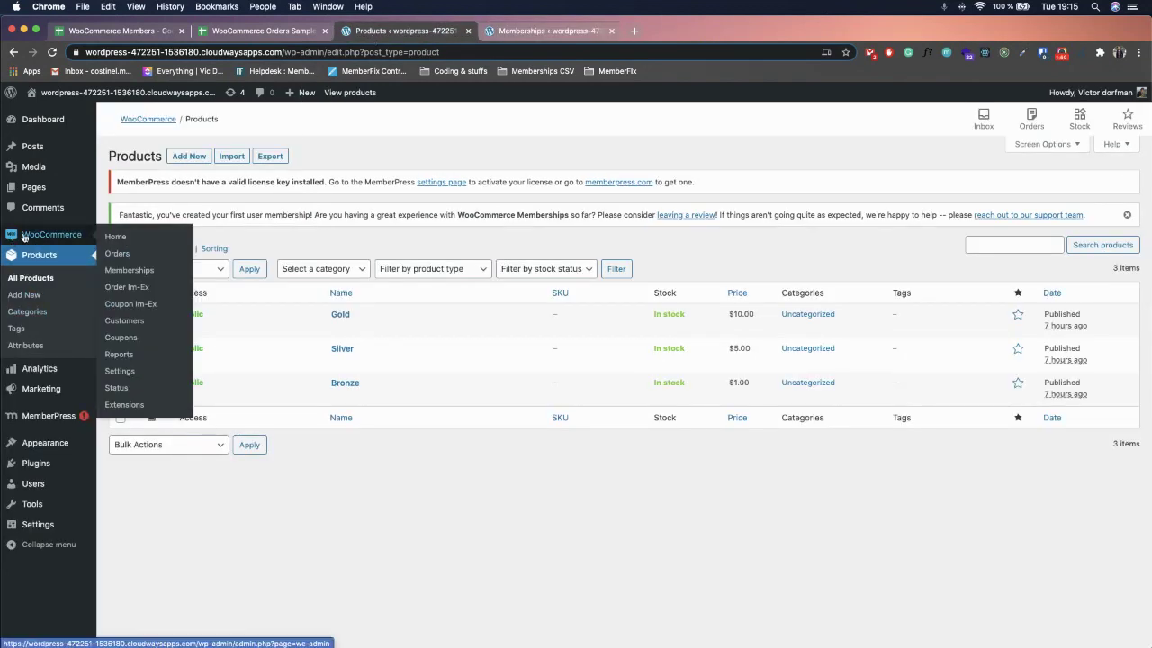
left_click(157, 269)
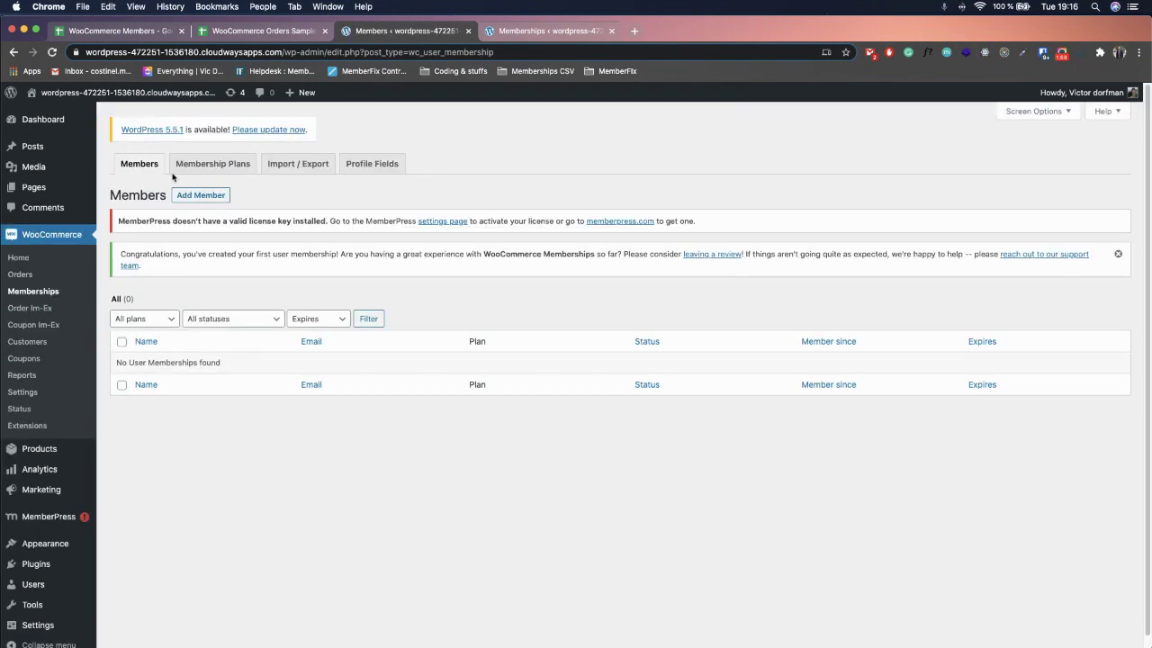
left_click(206, 164)
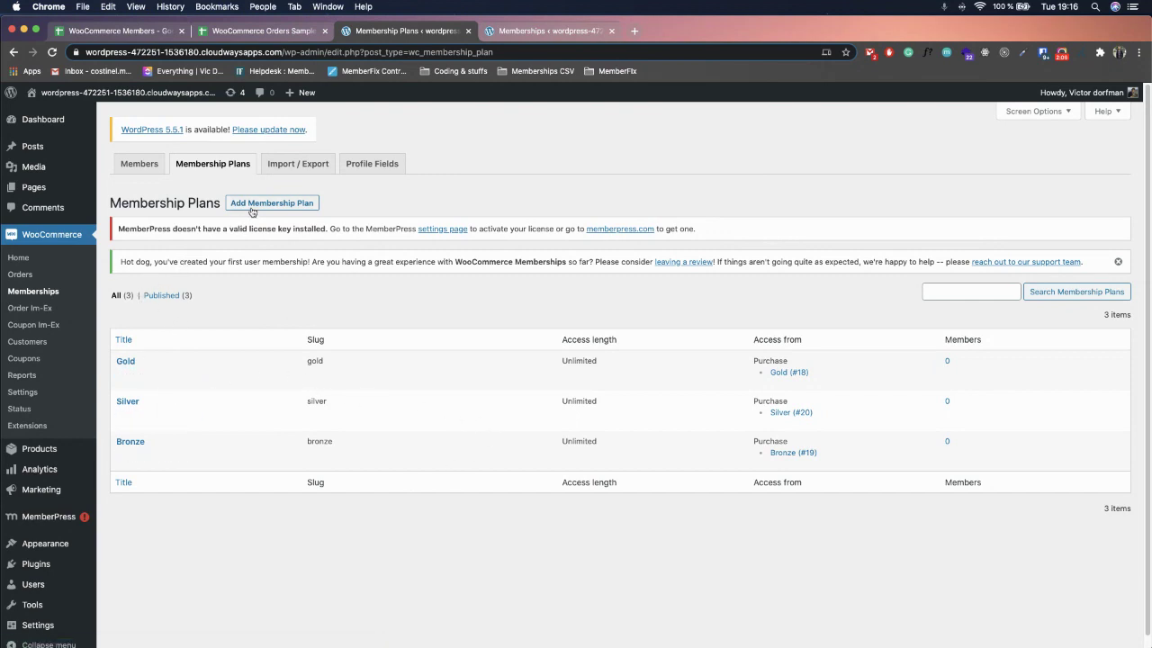
Compare the membership plans with the MemberPress memberships, and open the Bronze plan for editing.
mouse_move(151, 450)
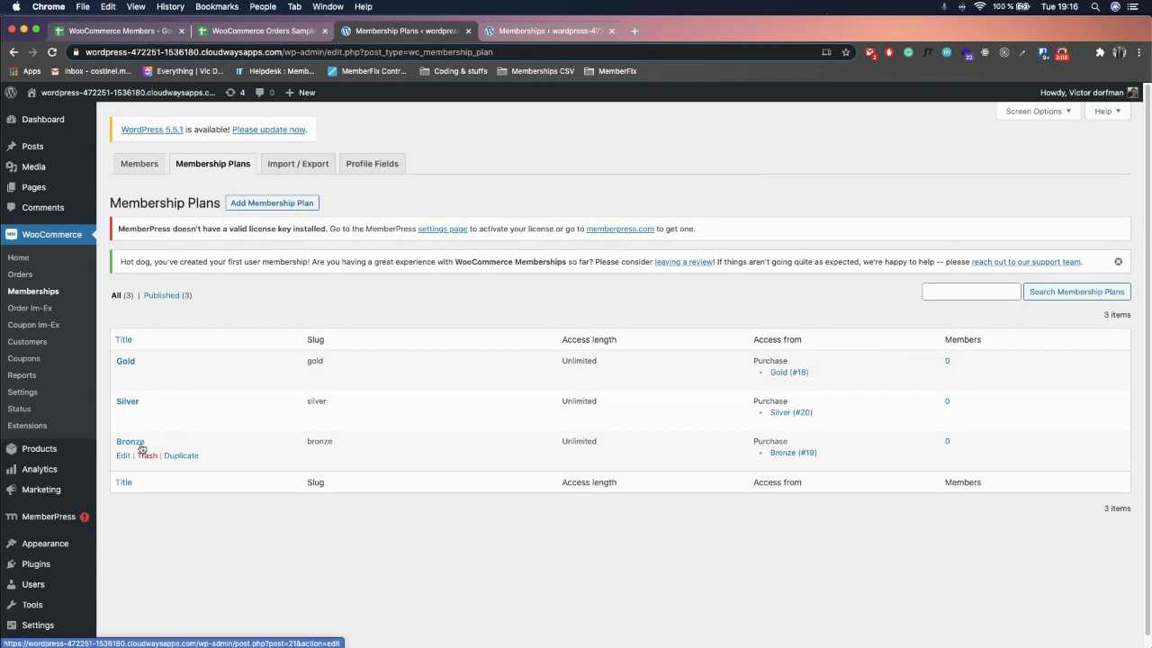
left_click(536, 35)
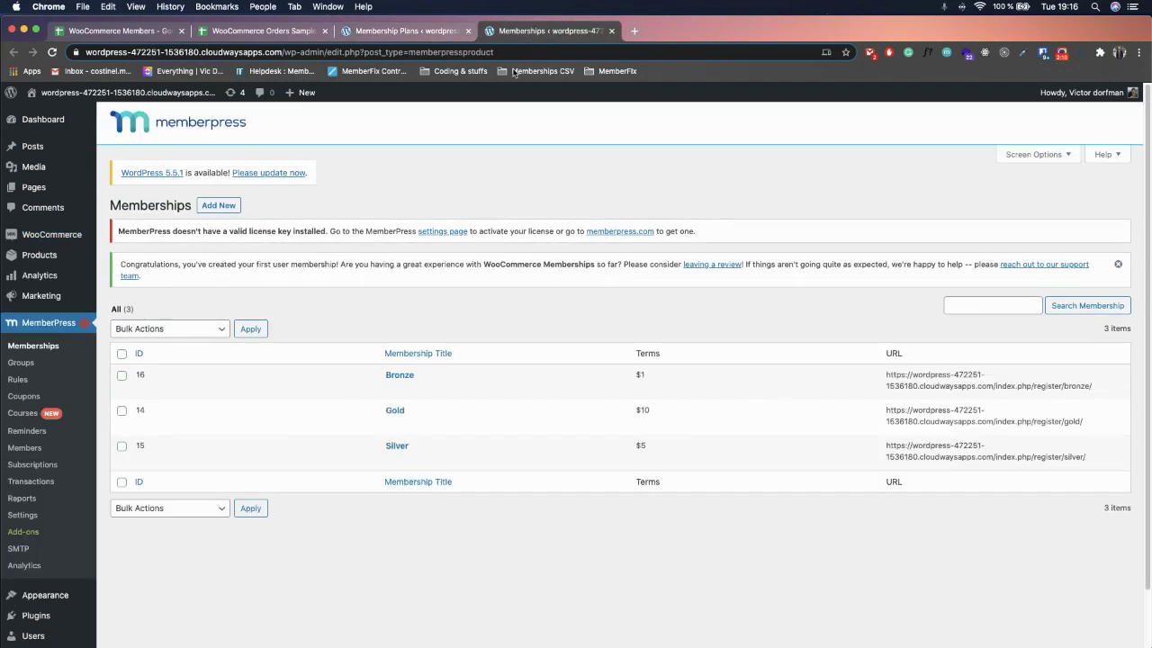
left_click(396, 31)
mouse_move(126, 473)
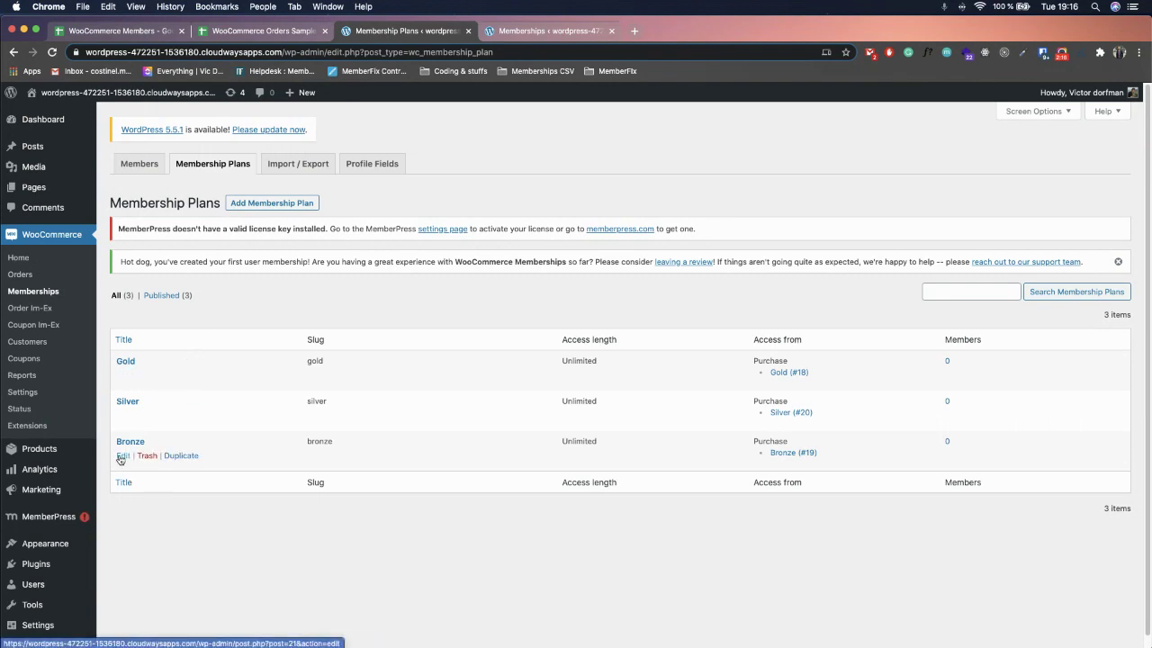
left_click(122, 456)
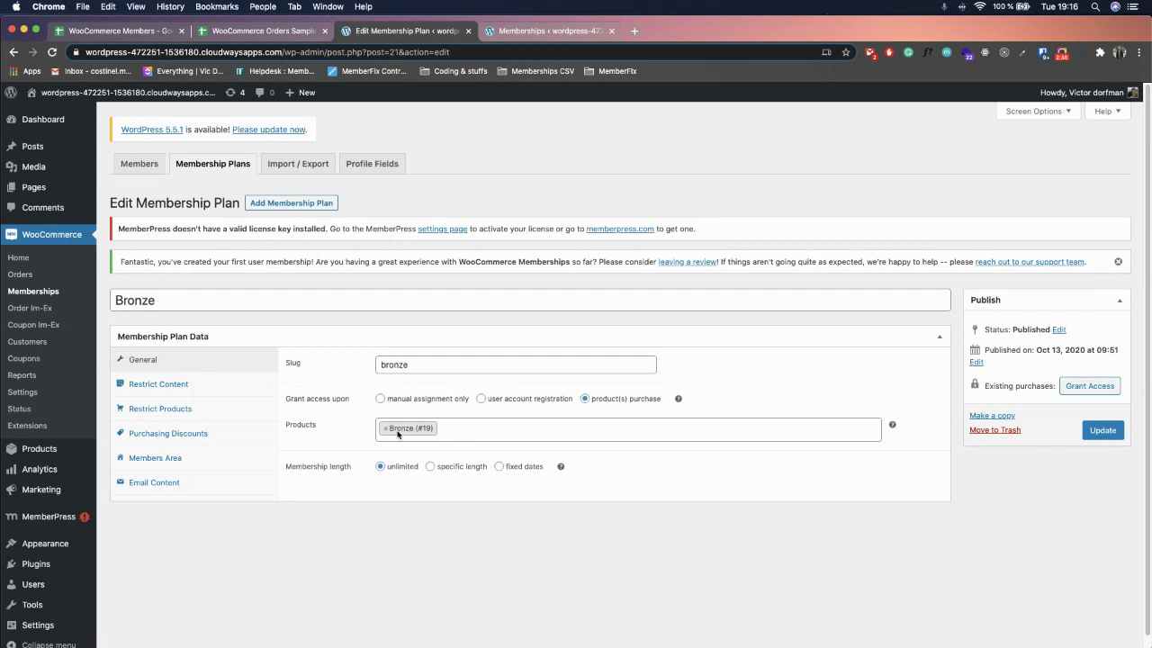
Try adding the Silver product to the products that grant access to the Bronze plan, and remove it again.
left_click(482, 433)
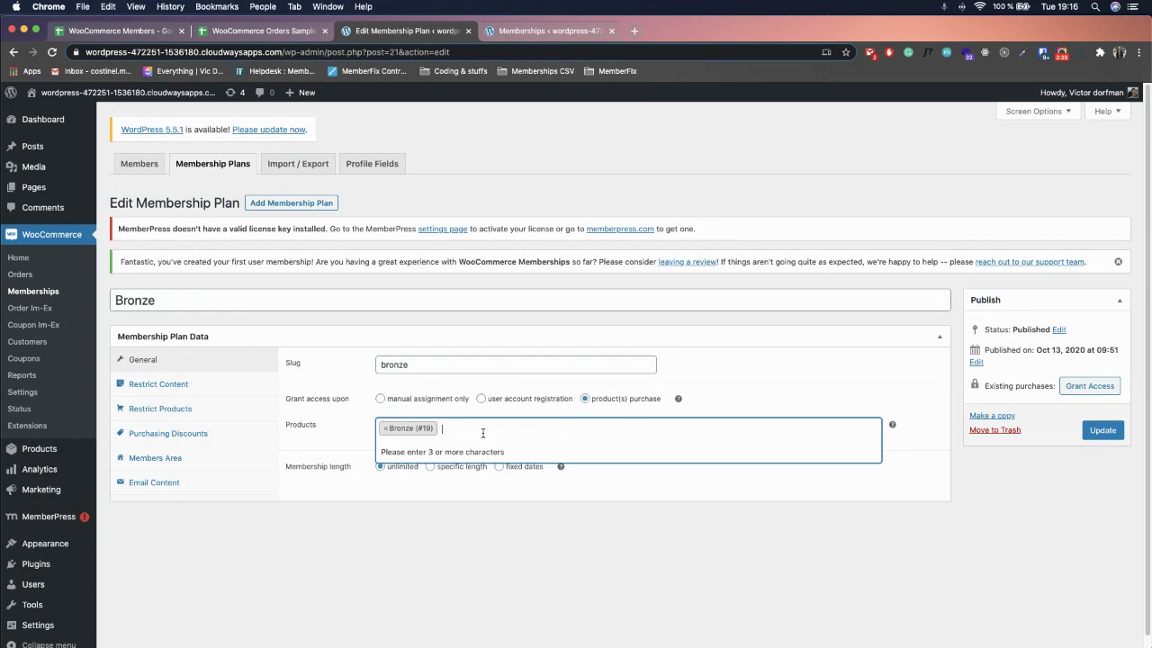
type("silver")
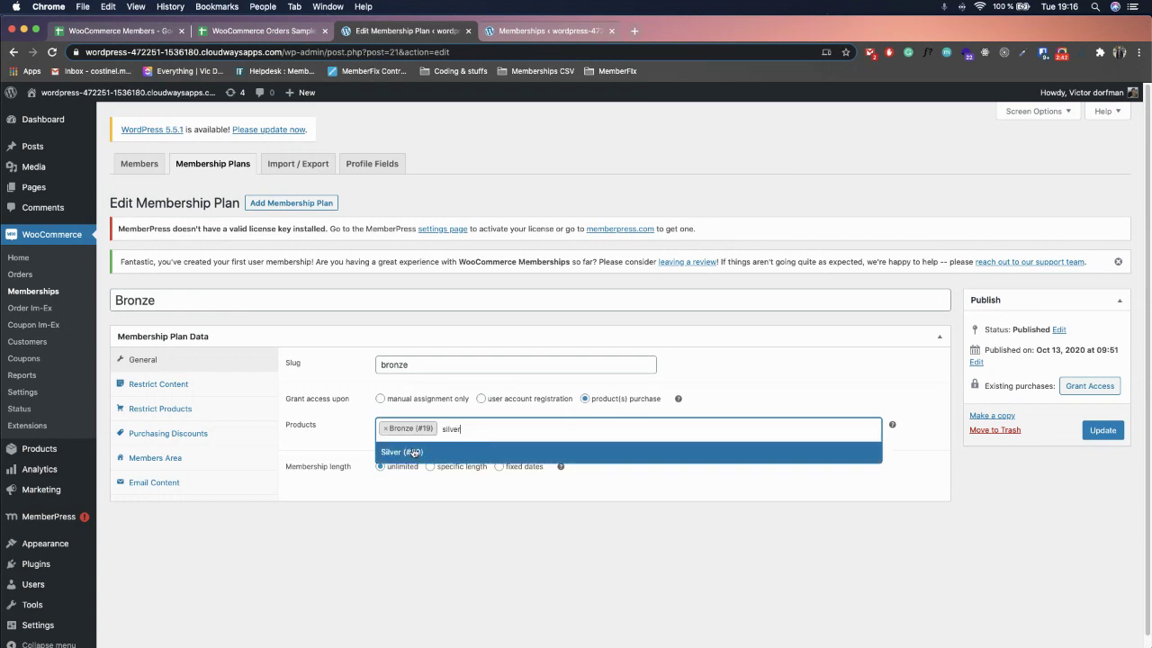
left_click(413, 453)
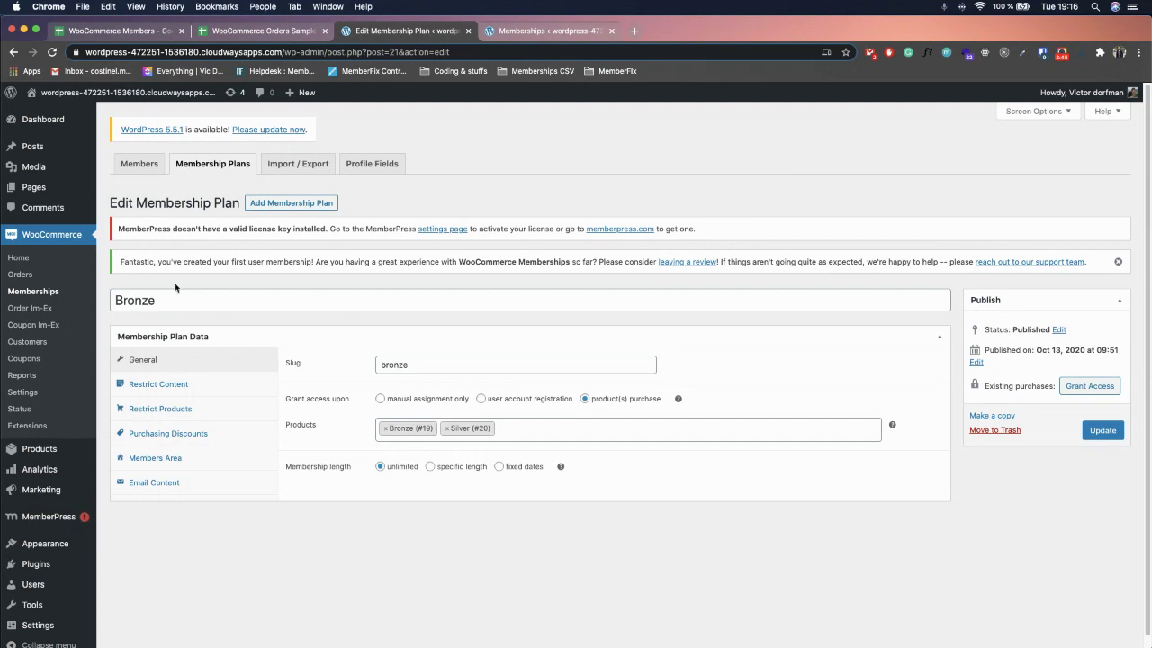
left_click(448, 429)
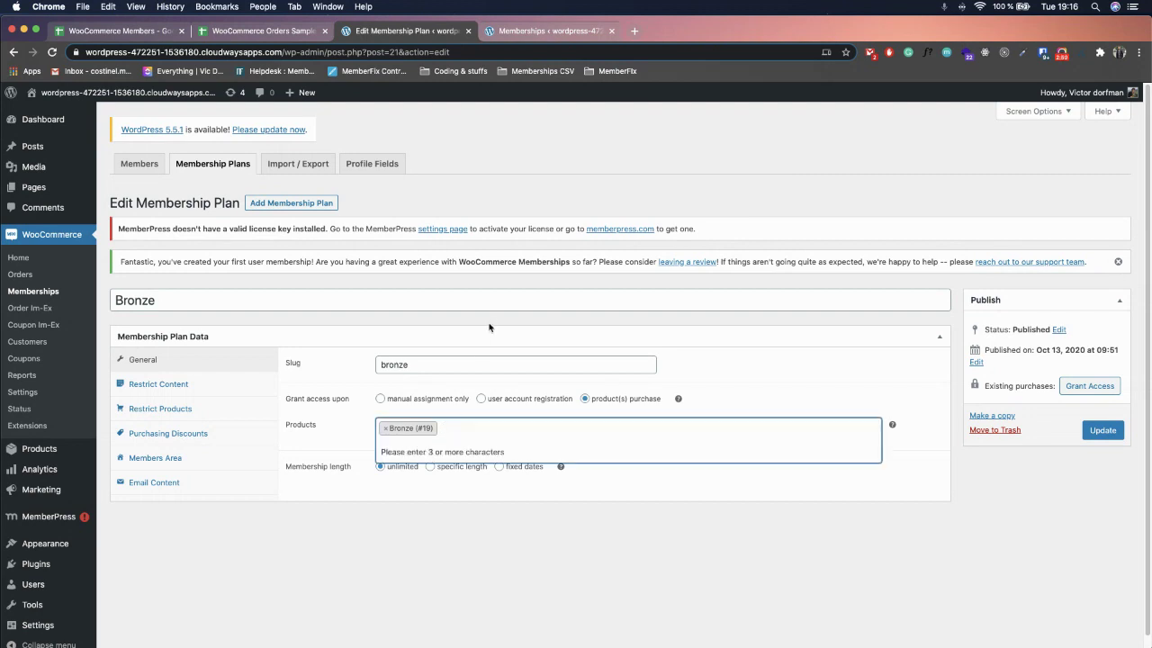
left_click(490, 322)
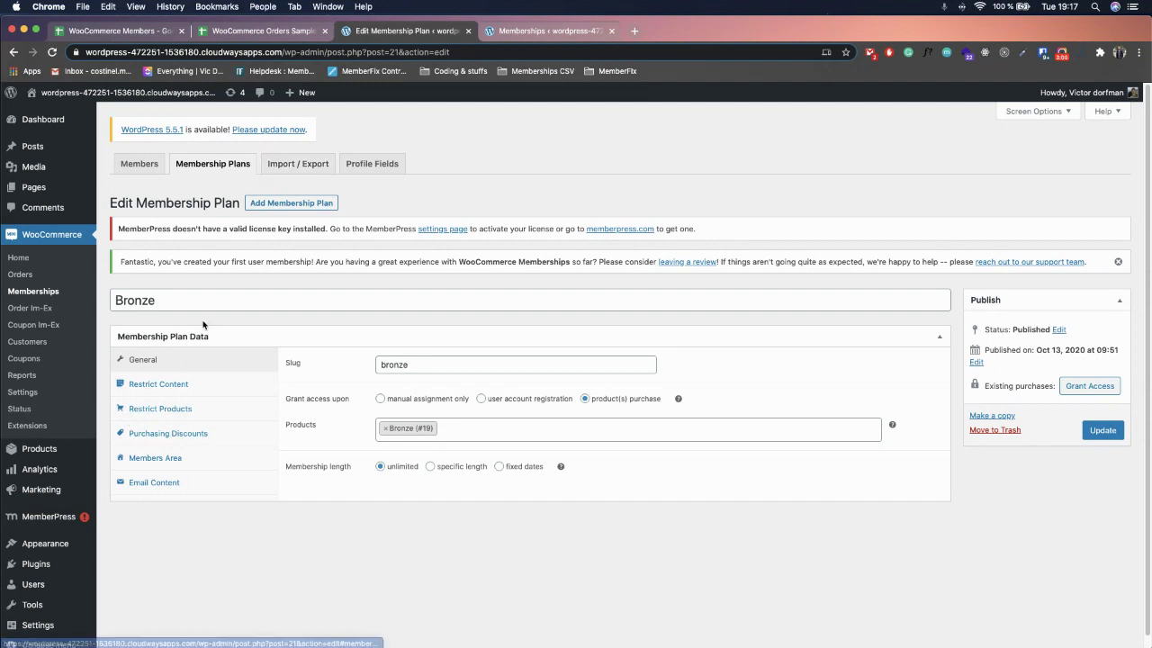
View the MemberPress content access rules, and return to the Bronze membership plan.
left_click(526, 29)
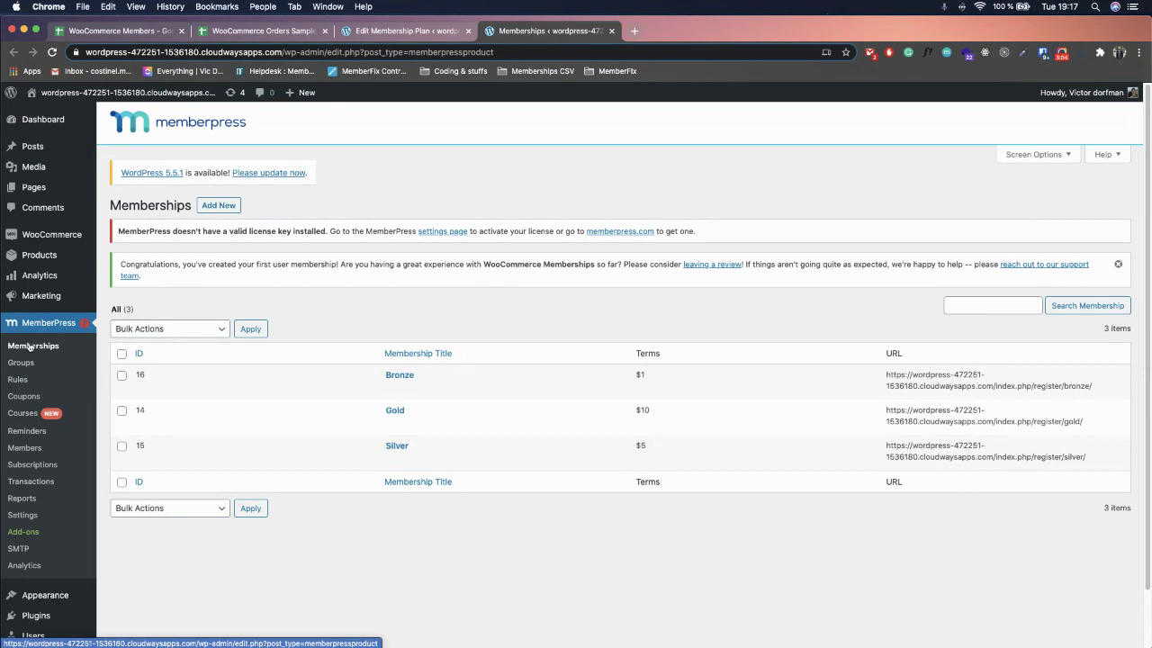
left_click(18, 380)
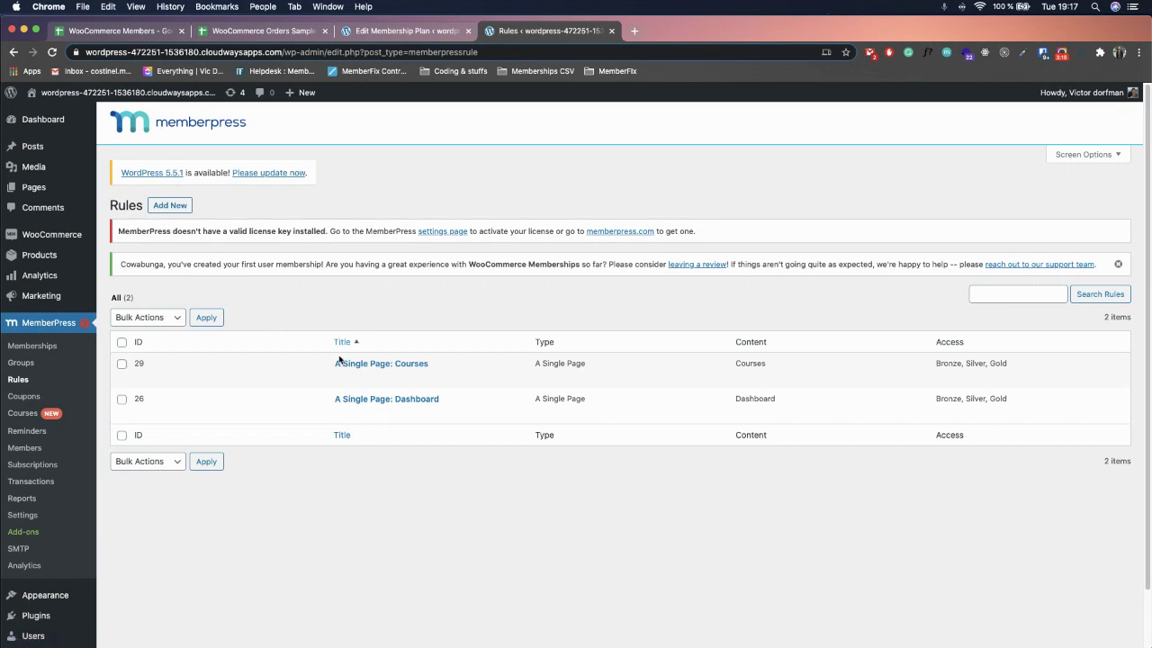
left_click(402, 33)
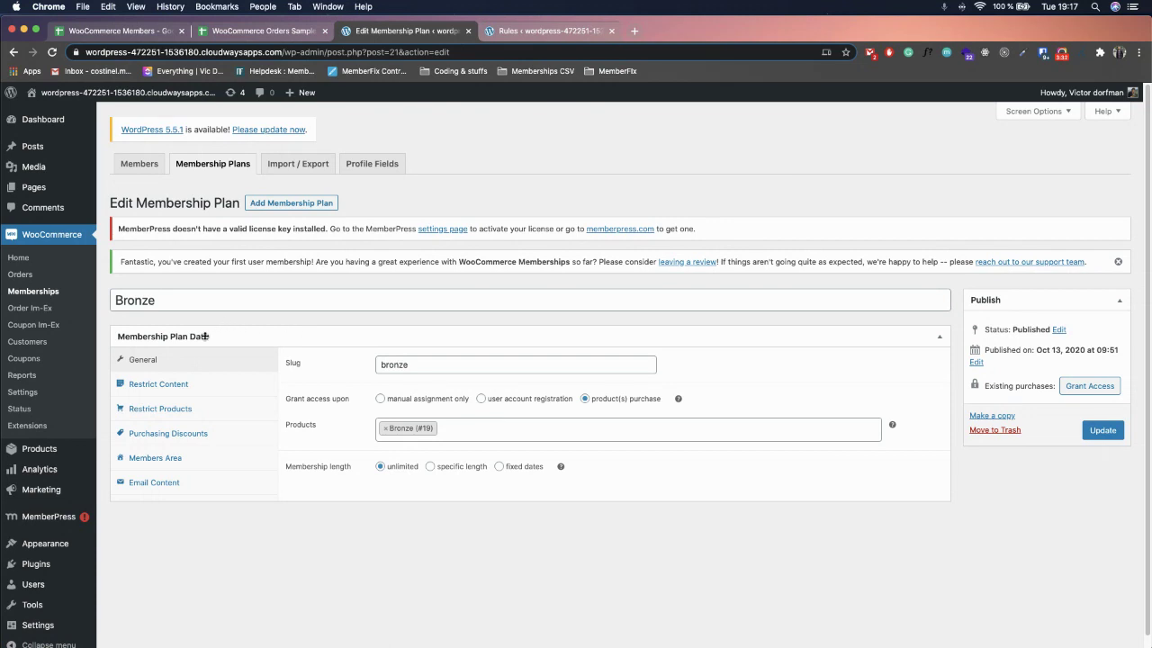
Show the Bronze plan's content restriction rules and check which content types a rule can cover.
left_click(137, 387)
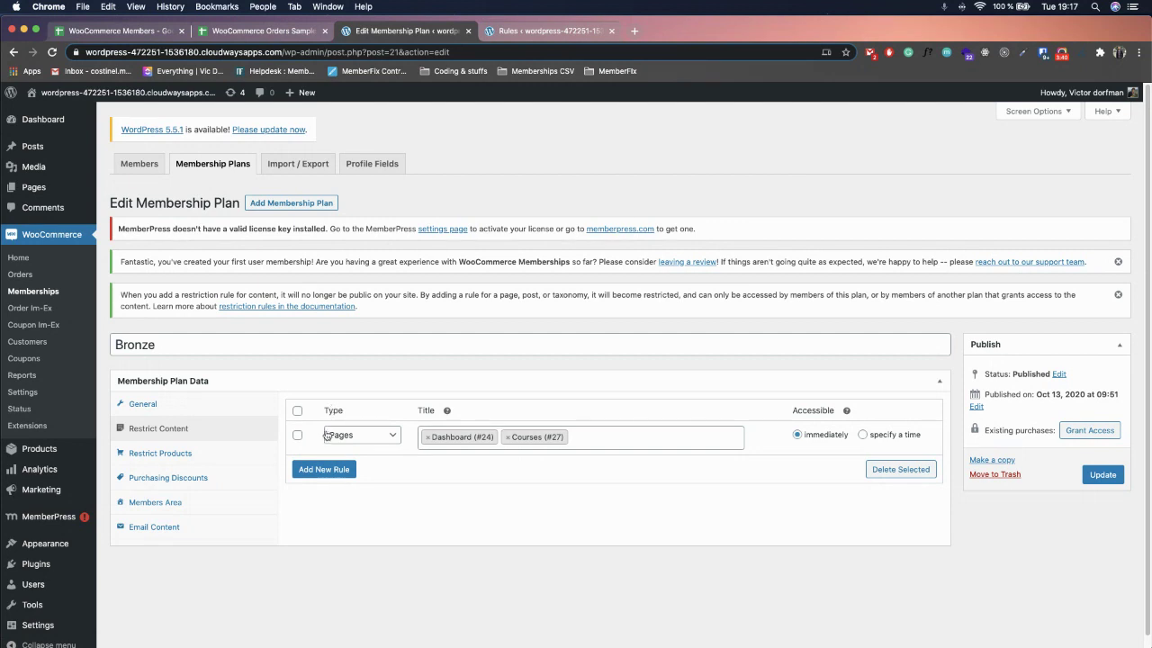
left_click(354, 436)
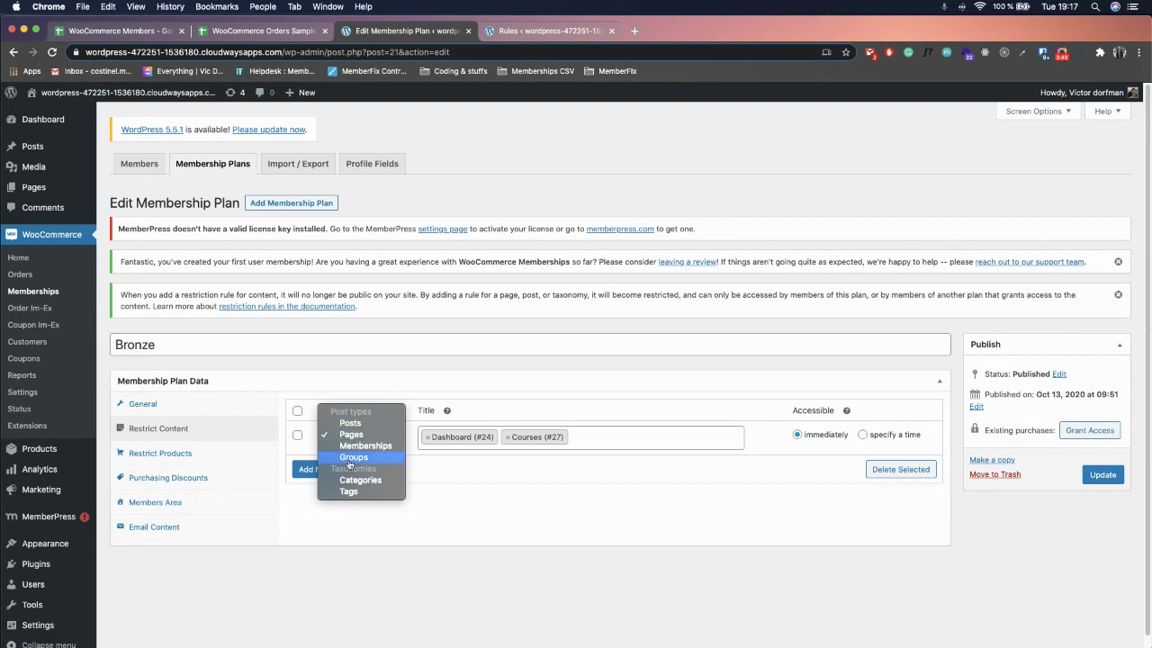
left_click(393, 369)
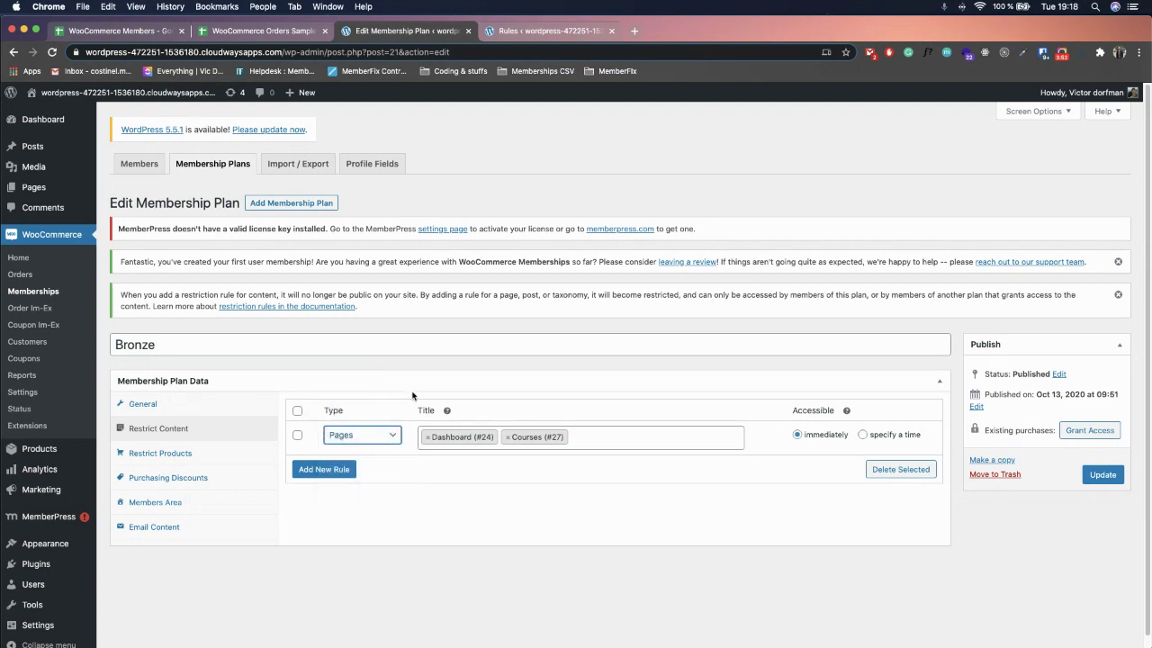
left_click(378, 435)
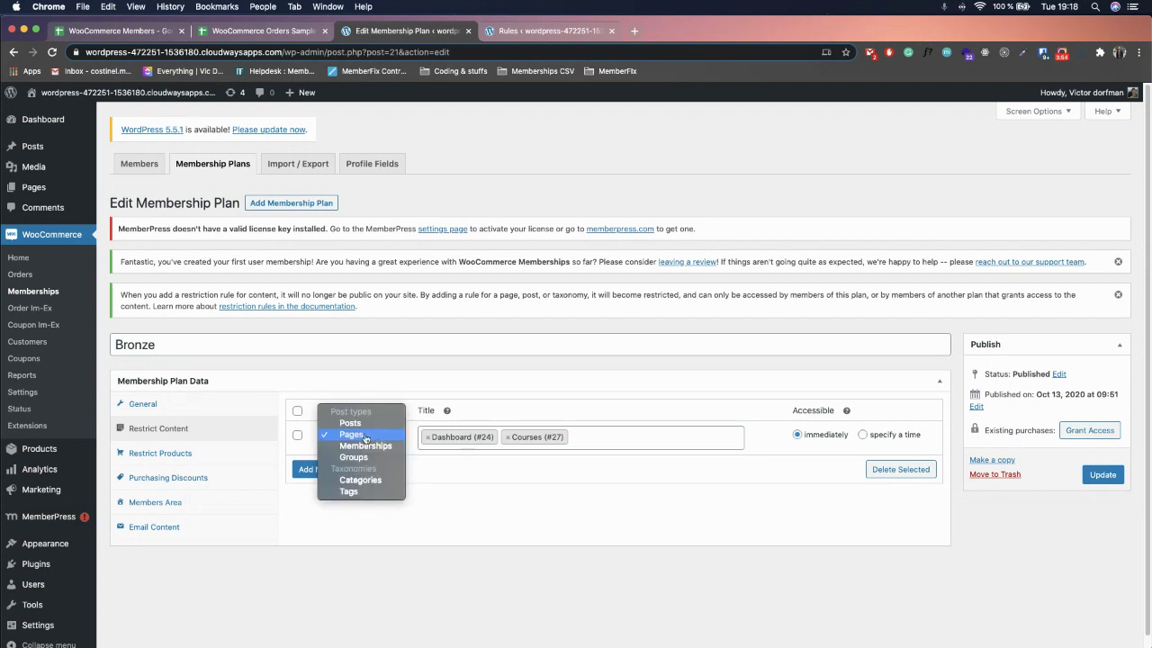
left_click(609, 443)
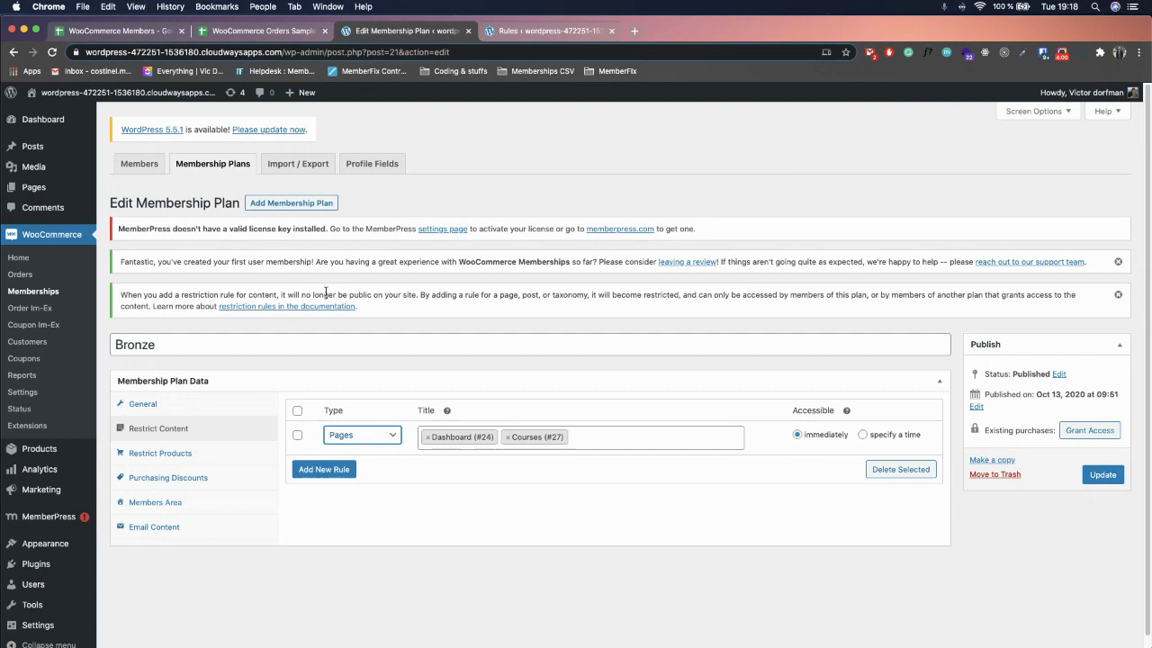
Leave the Bronze plan and open the WooCommerce order import/export page.
left_click(36, 291)
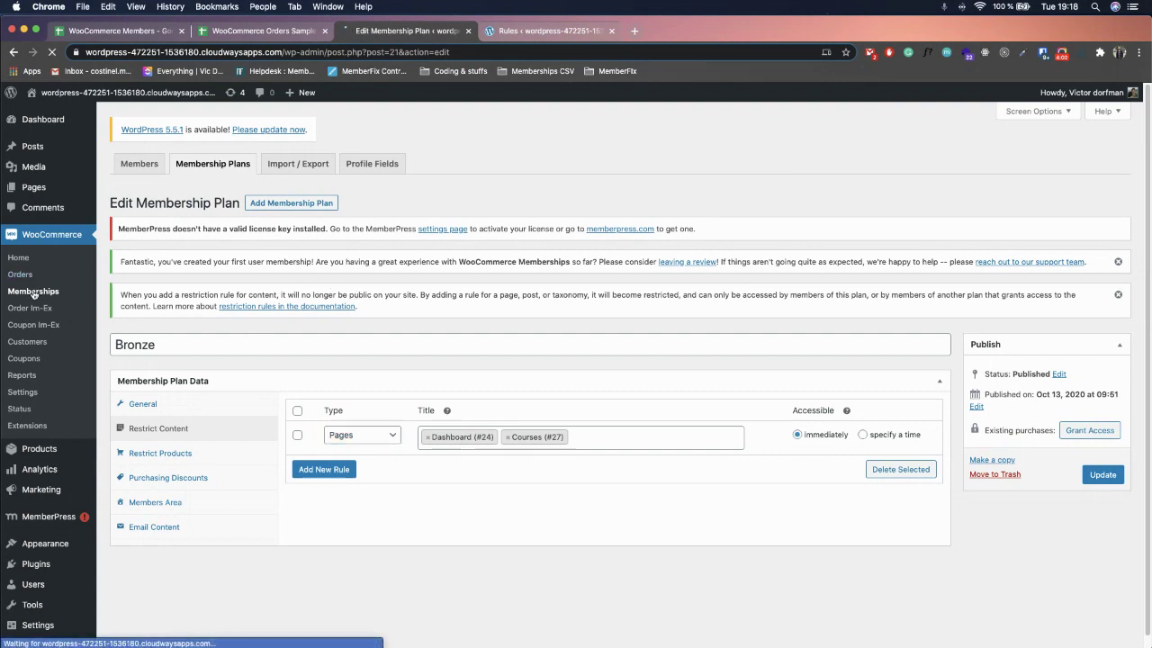
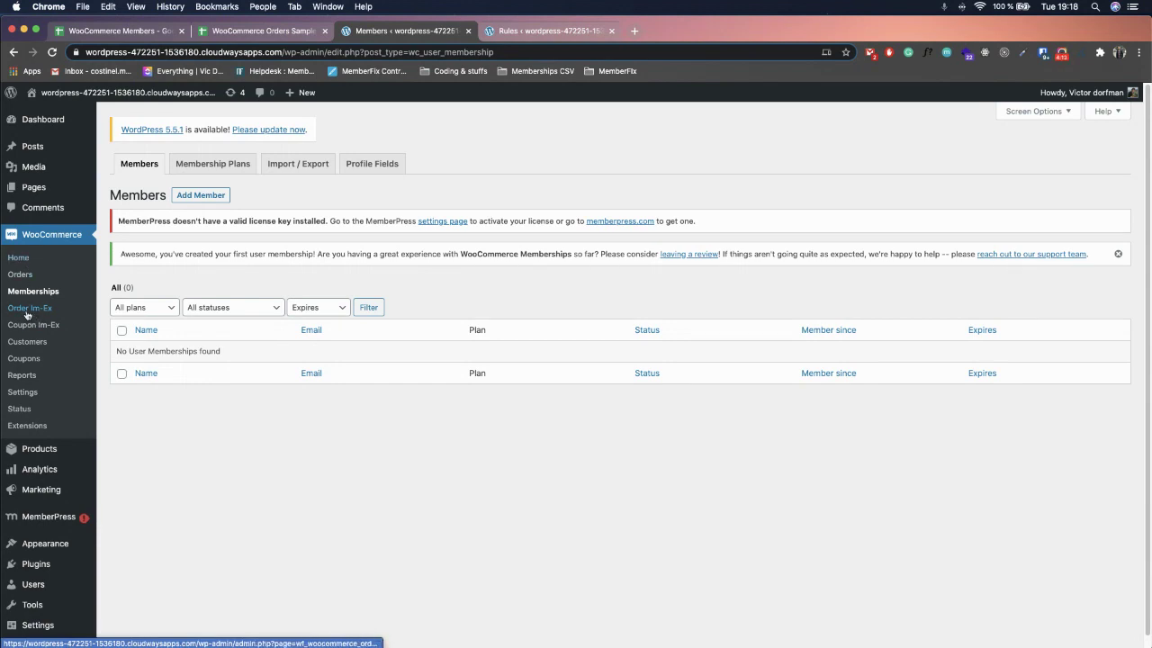
left_click(27, 308)
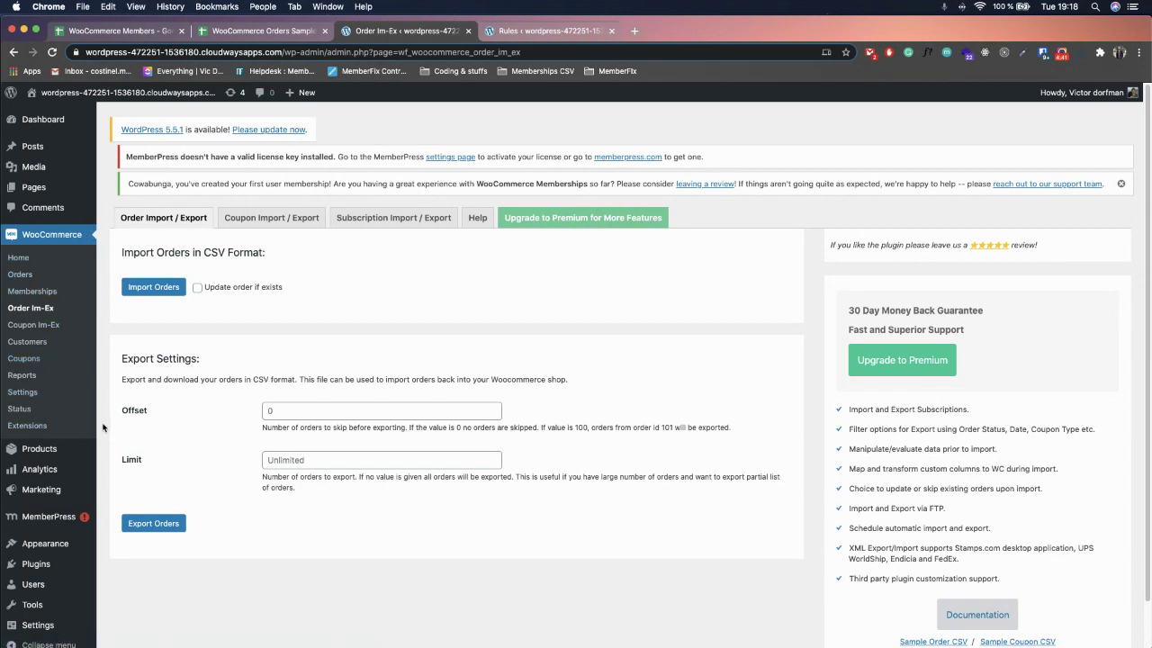
Open the MemberPress transactions in place of the rules page and export the transactions table as CSV.
mouse_move(31, 526)
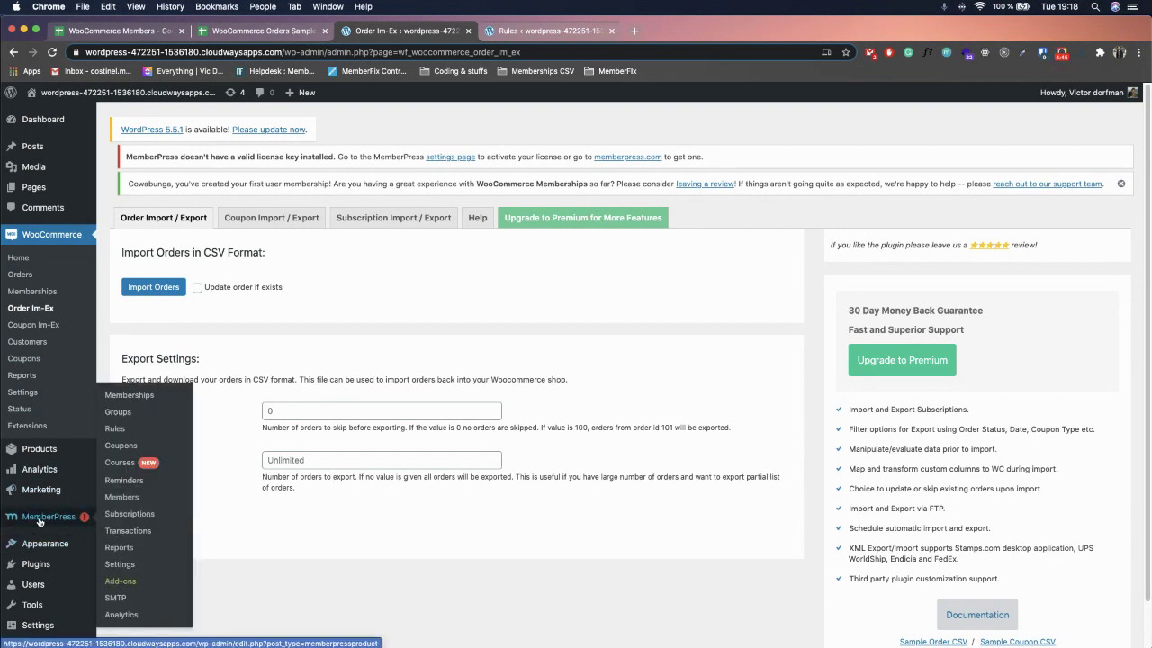
left_click(111, 531, "super")
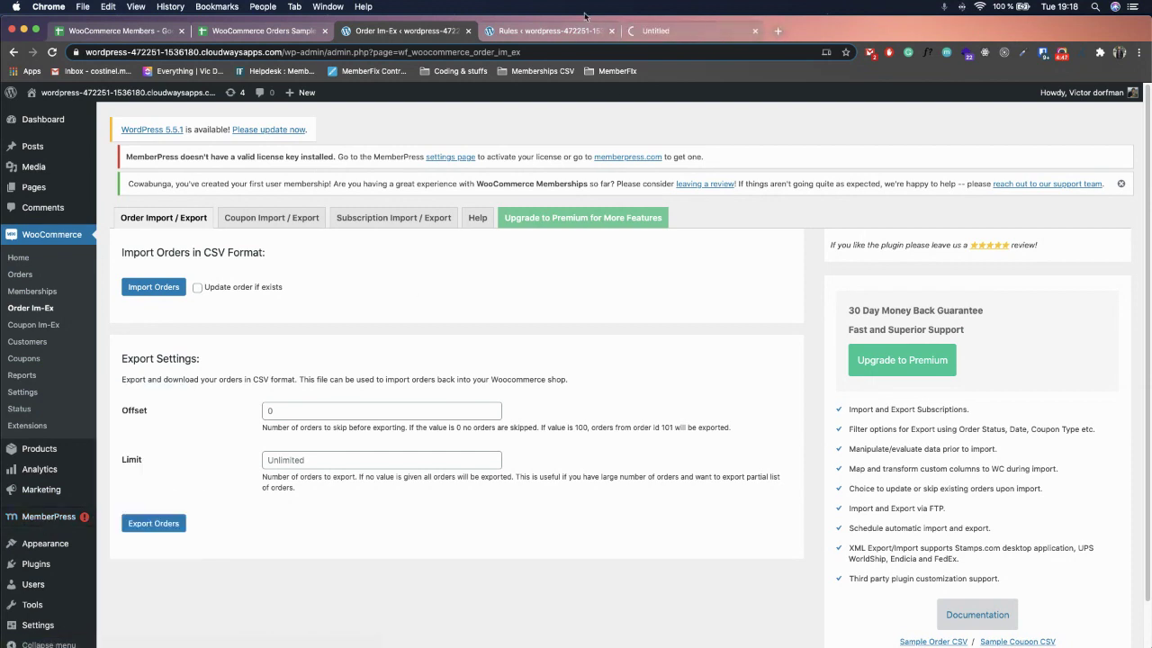
left_click(546, 33)
key("super+w")
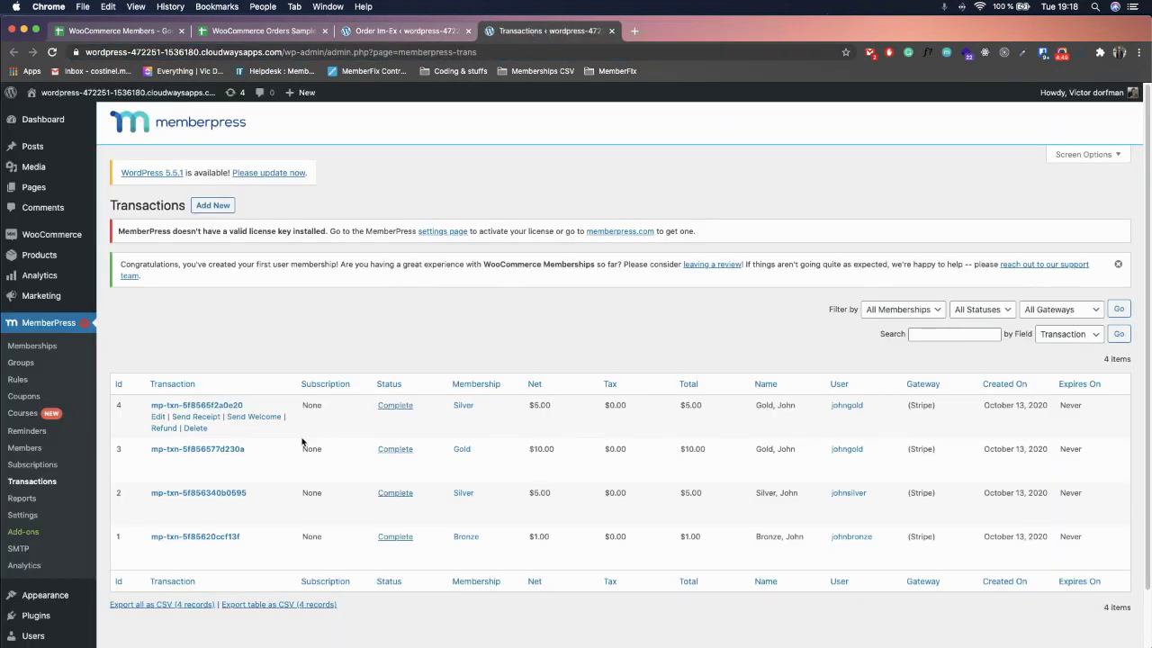
scroll(290, 417, "down", 1)
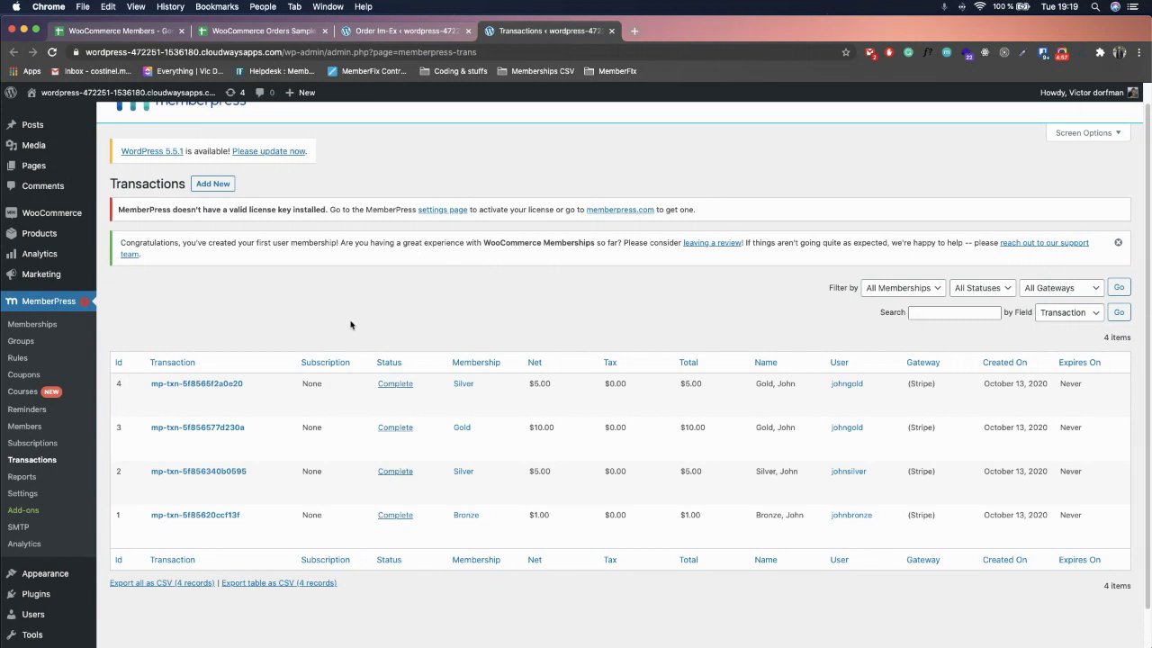
left_click(281, 583)
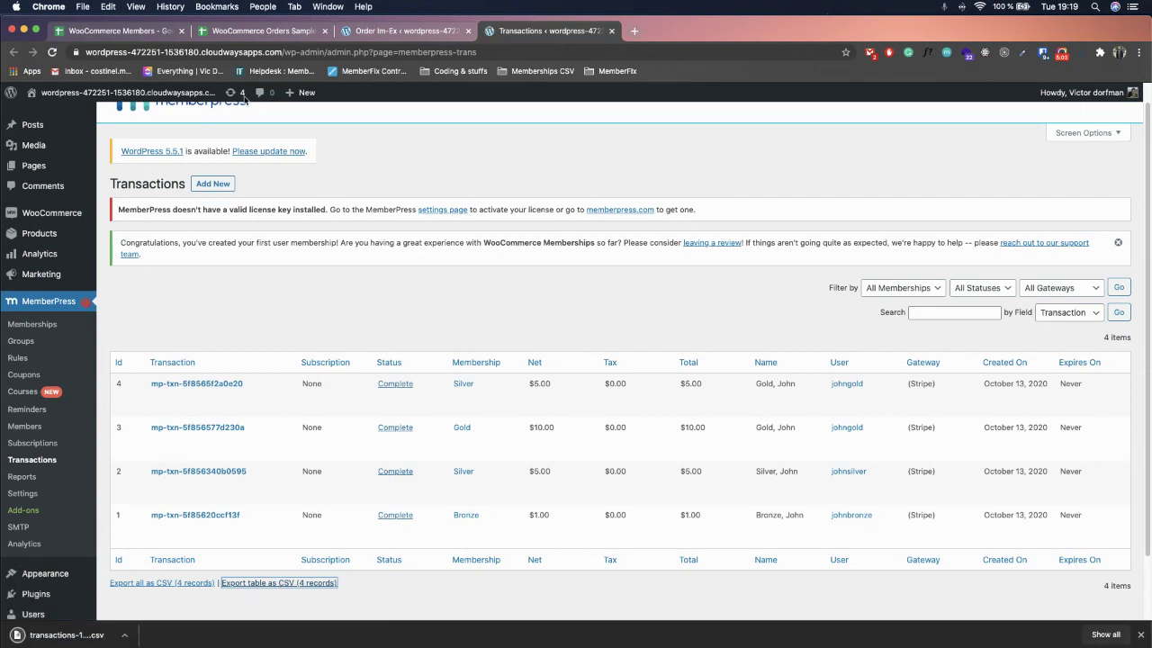
Start a blank Google Sheets spreadsheet and upload the downloaded transactions CSV to open it there.
left_click(256, 32)
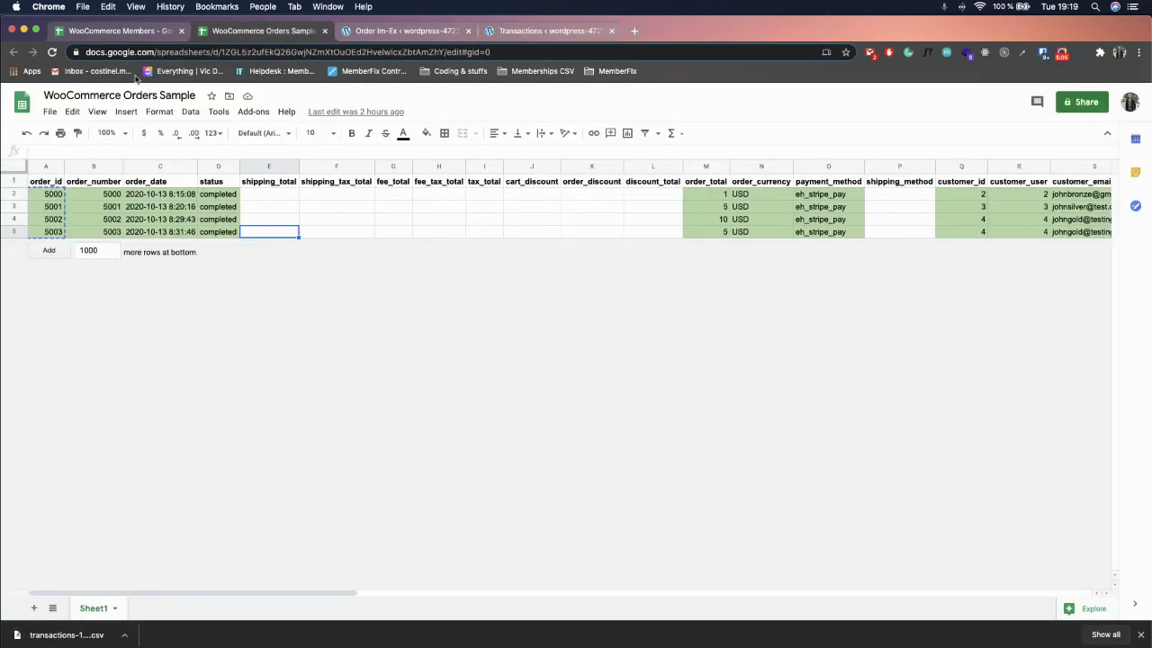
left_click(23, 106)
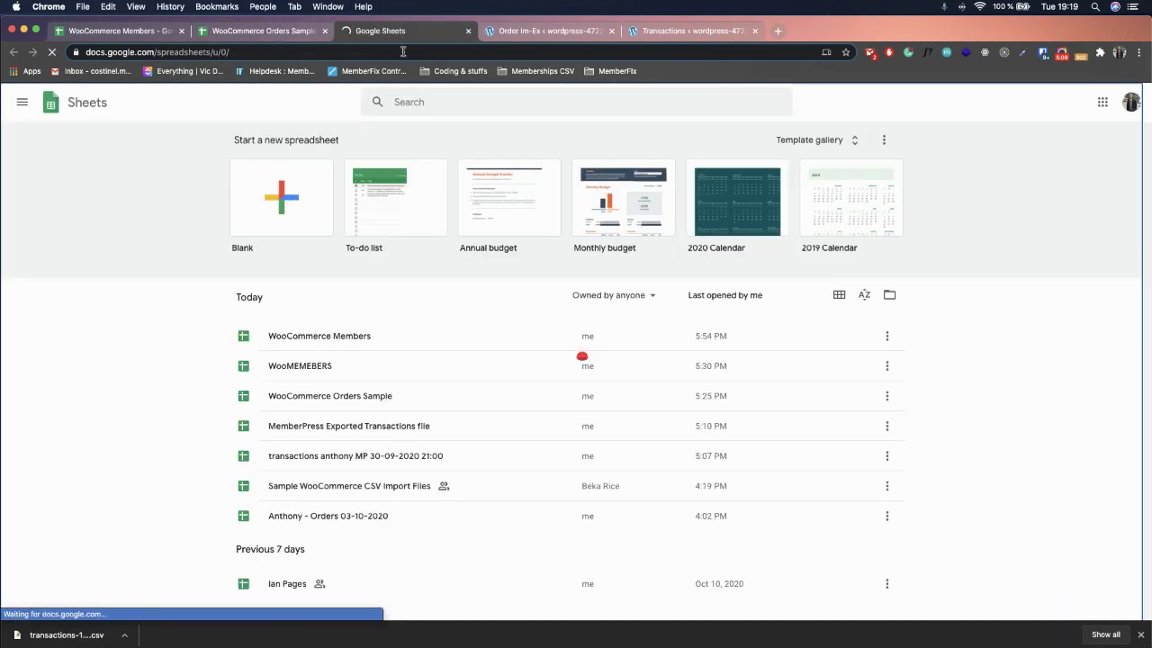
left_click(286, 200)
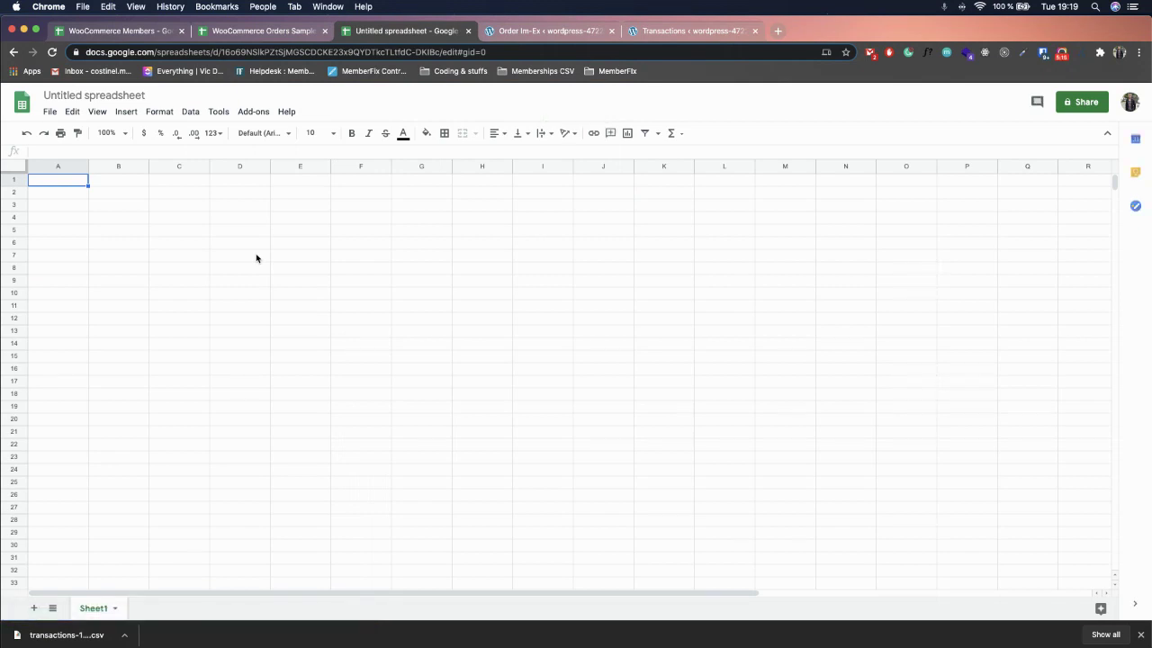
key("super+o")
left_click(537, 205)
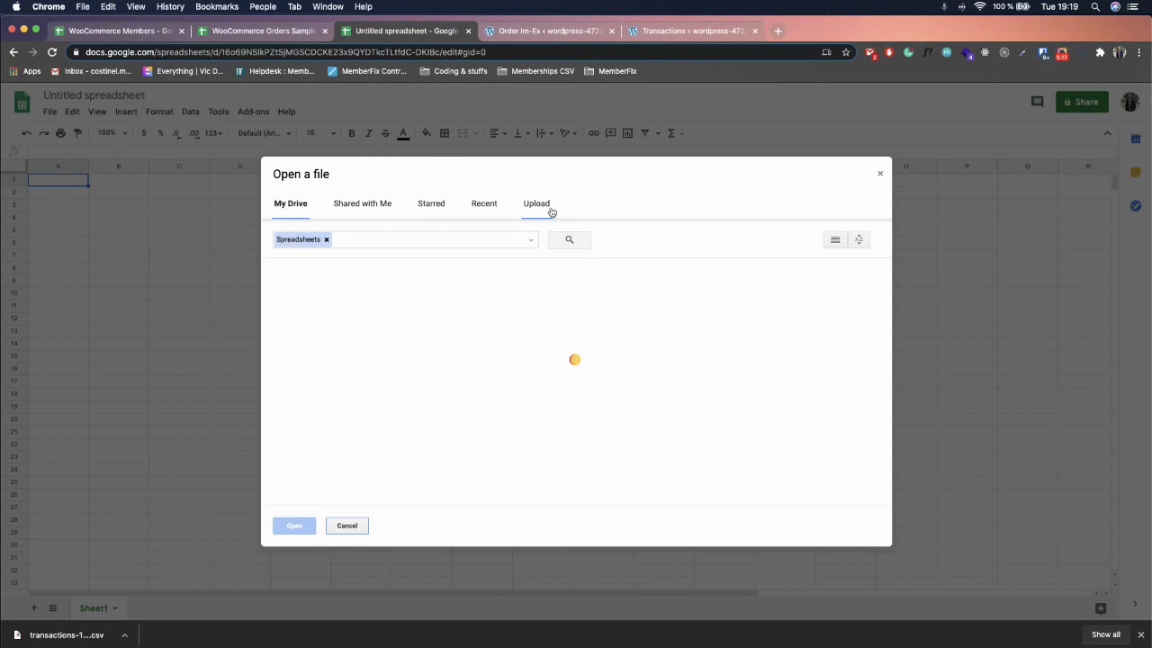
left_click_drag(63, 635, 565, 330)
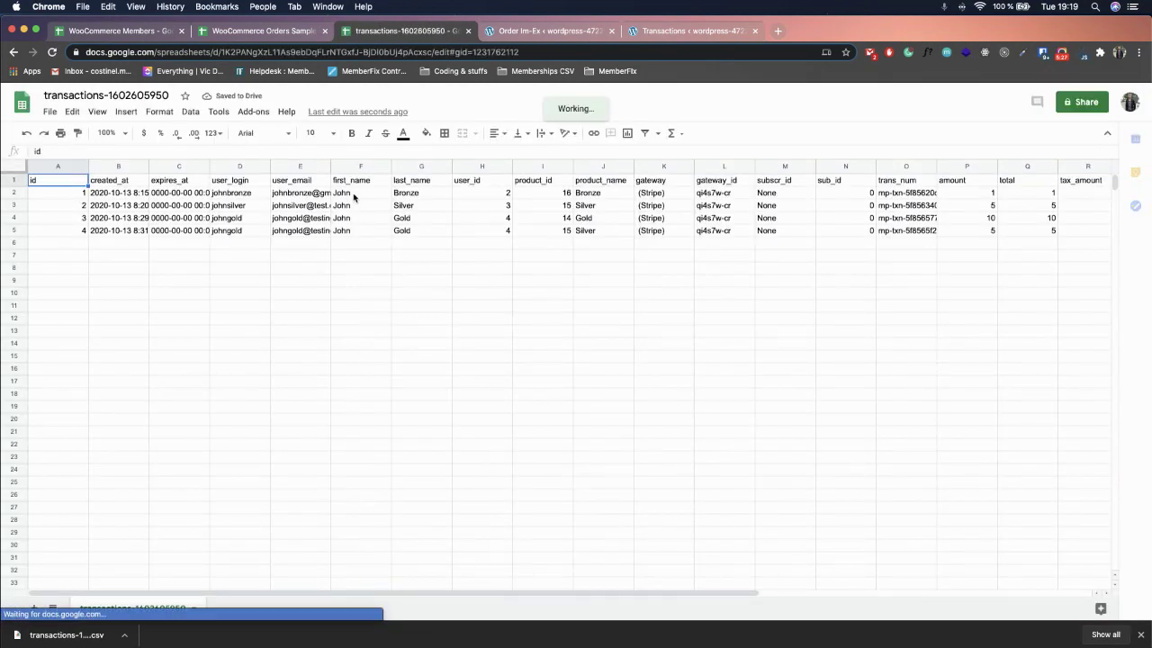
Compare the columns of the WooCommerce Orders Sample sheet with those of the exported transactions sheet.
left_click(261, 33)
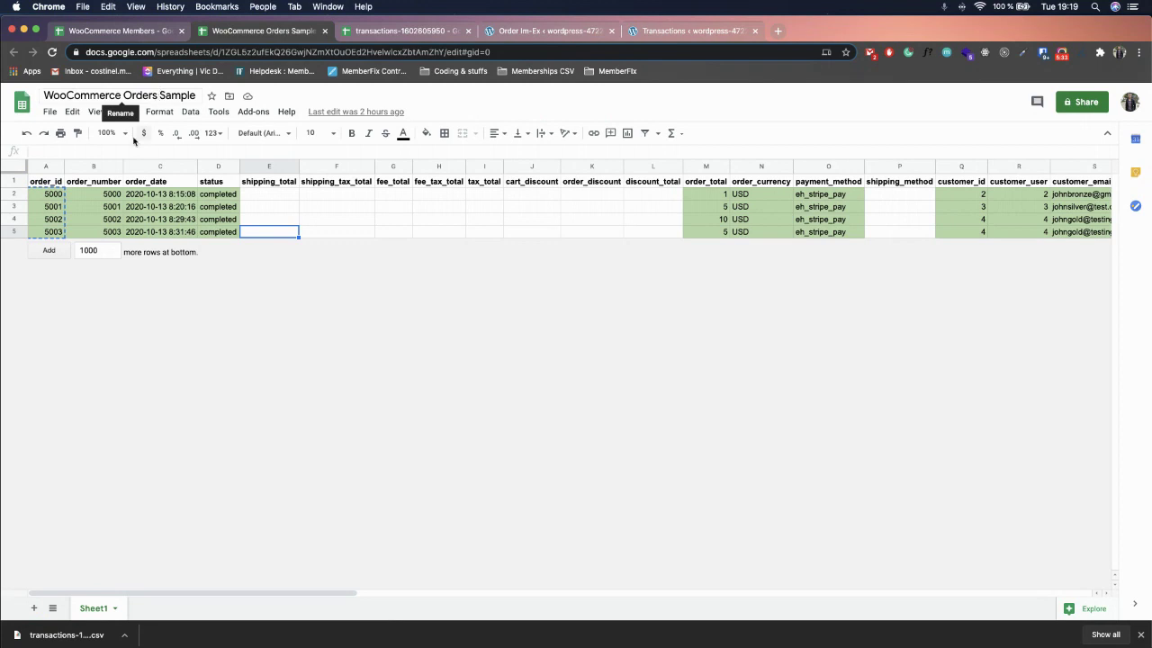
key("Right")
key("Right")
key("Right")
key("Right")
key("Right")
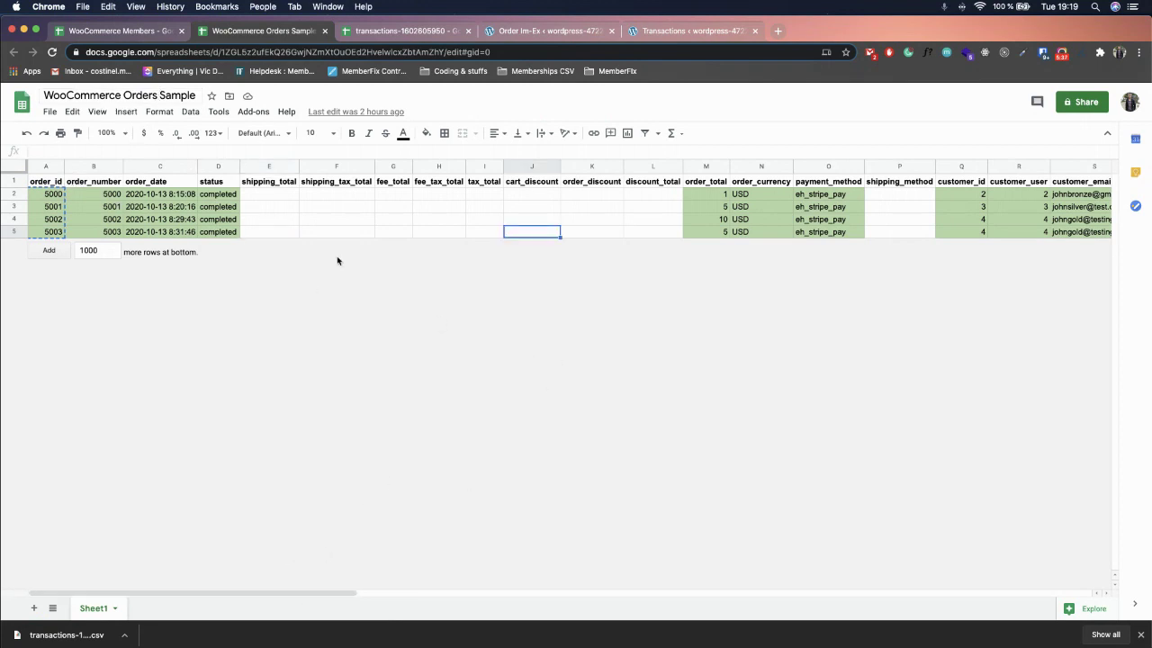
left_click(410, 32)
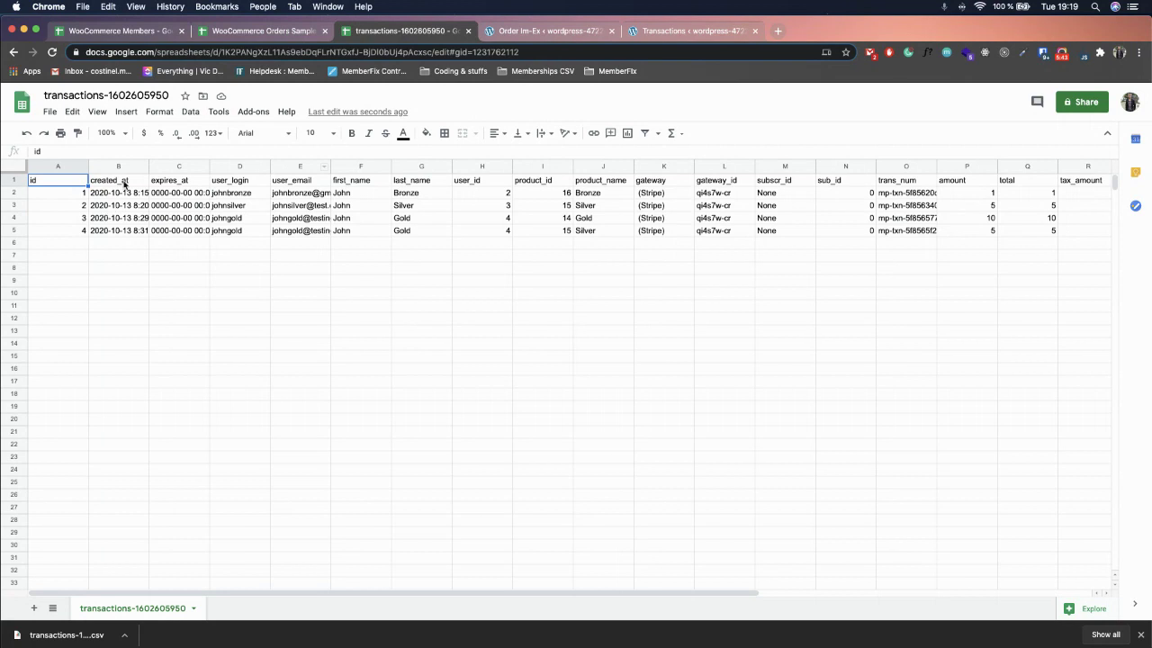
Examine the order_id, order_number and order_date cells of the first order in the WooCommerce Orders Sample sheet.
left_click(270, 38)
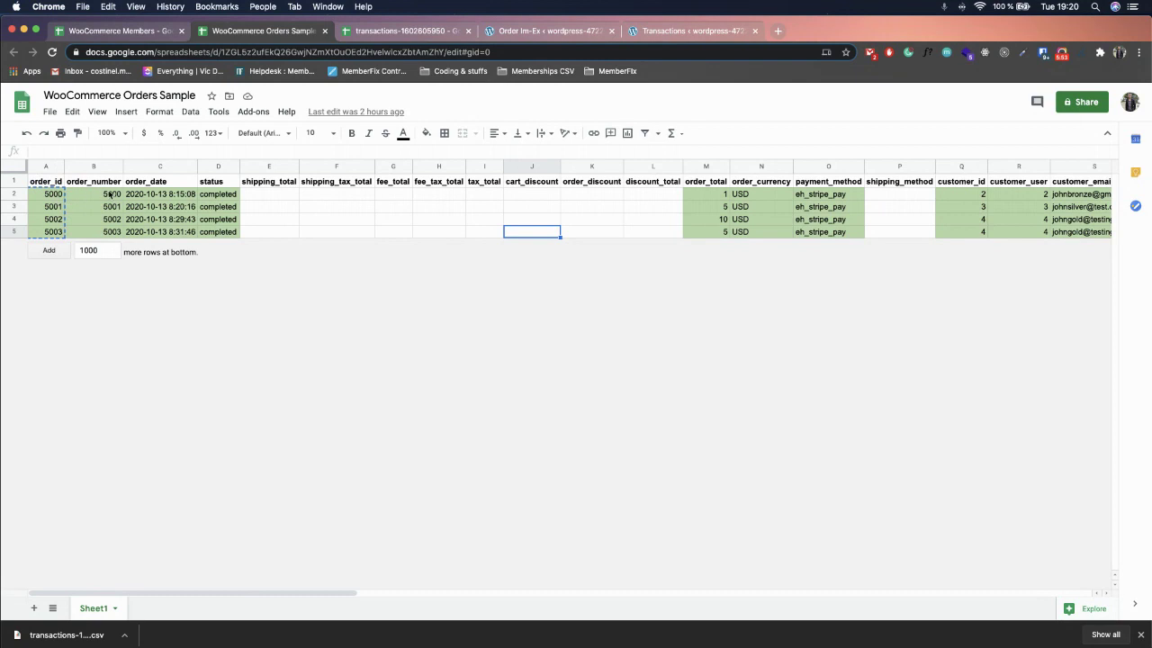
left_click(56, 200)
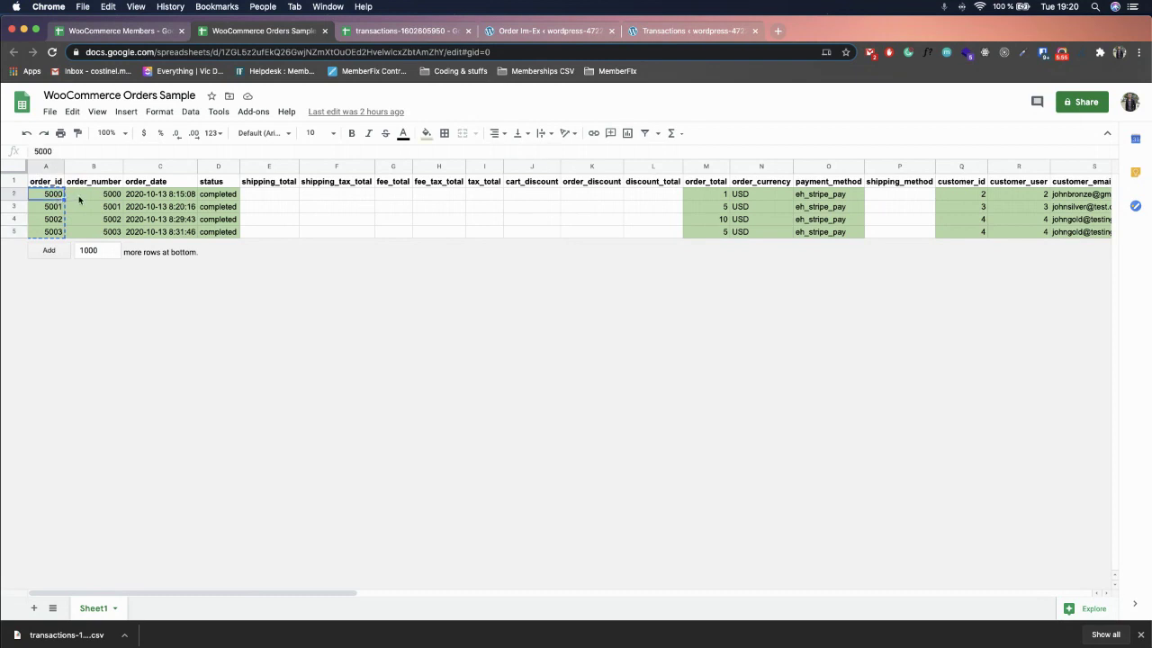
left_click(79, 200)
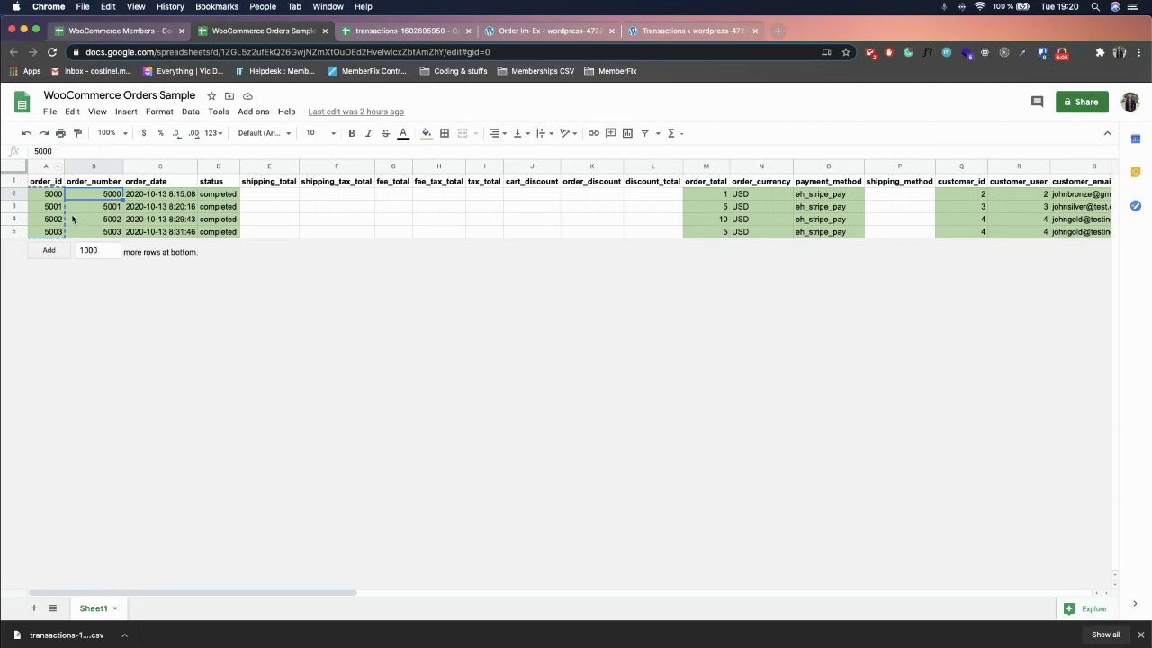
left_click(42, 196)
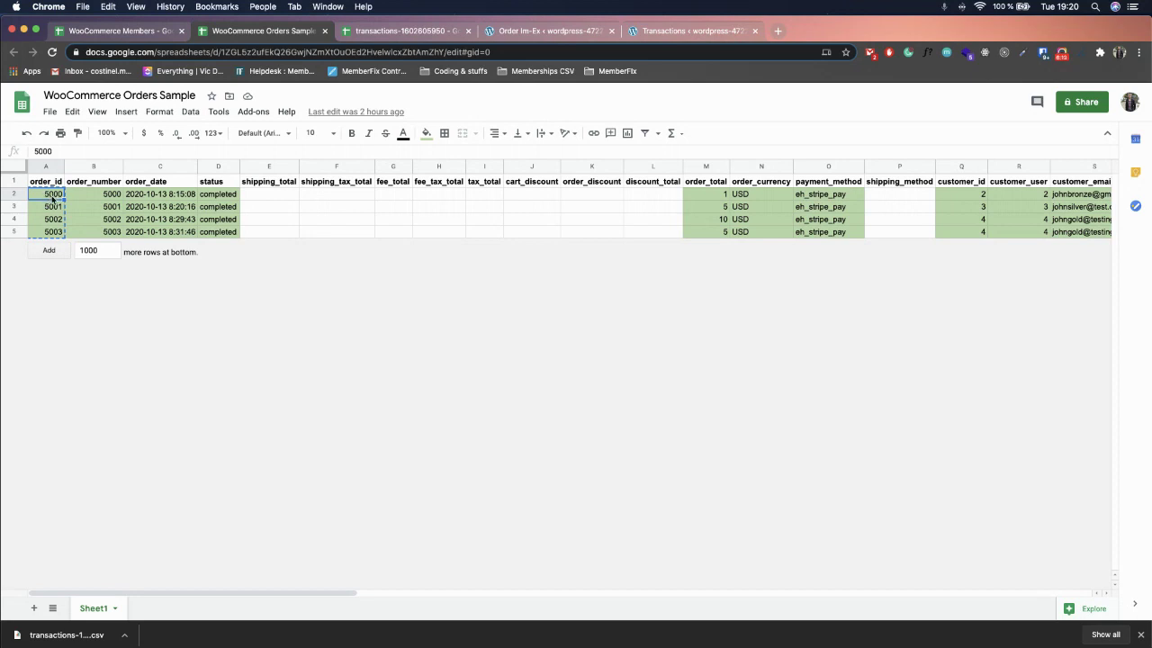
left_click(89, 199)
left_click(55, 200)
left_click(163, 198)
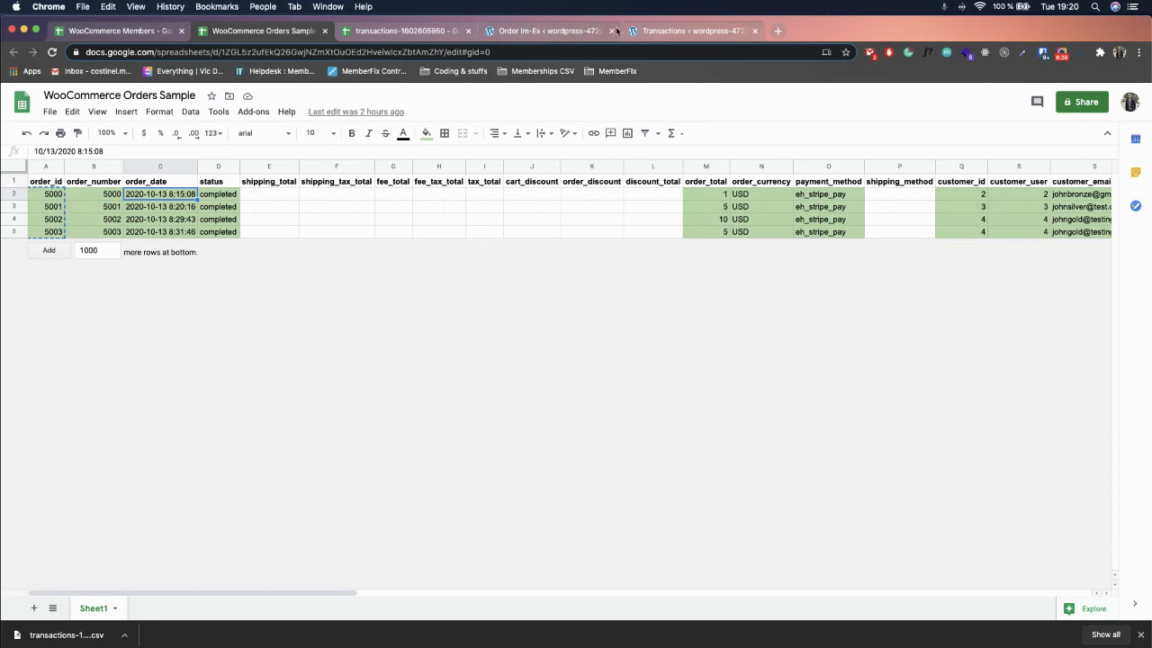
Review the MemberPress transactions and their exported sheet, plus the customer and billing columns of the WooCommerce Orders Sample.
left_click(659, 31)
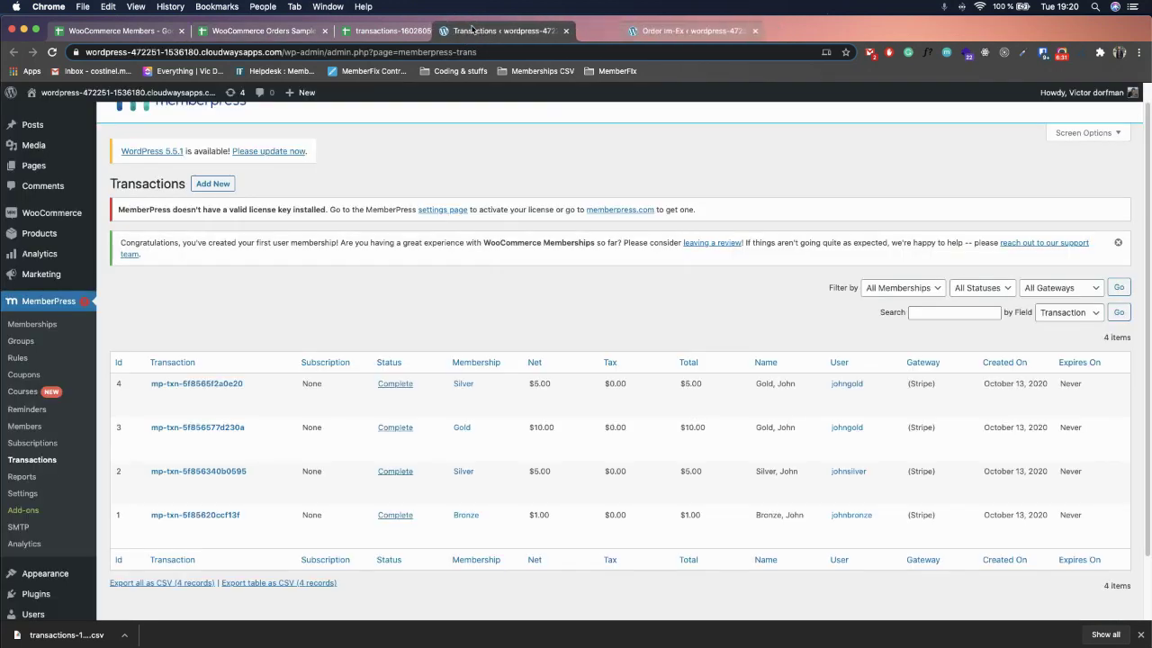
left_click(392, 37)
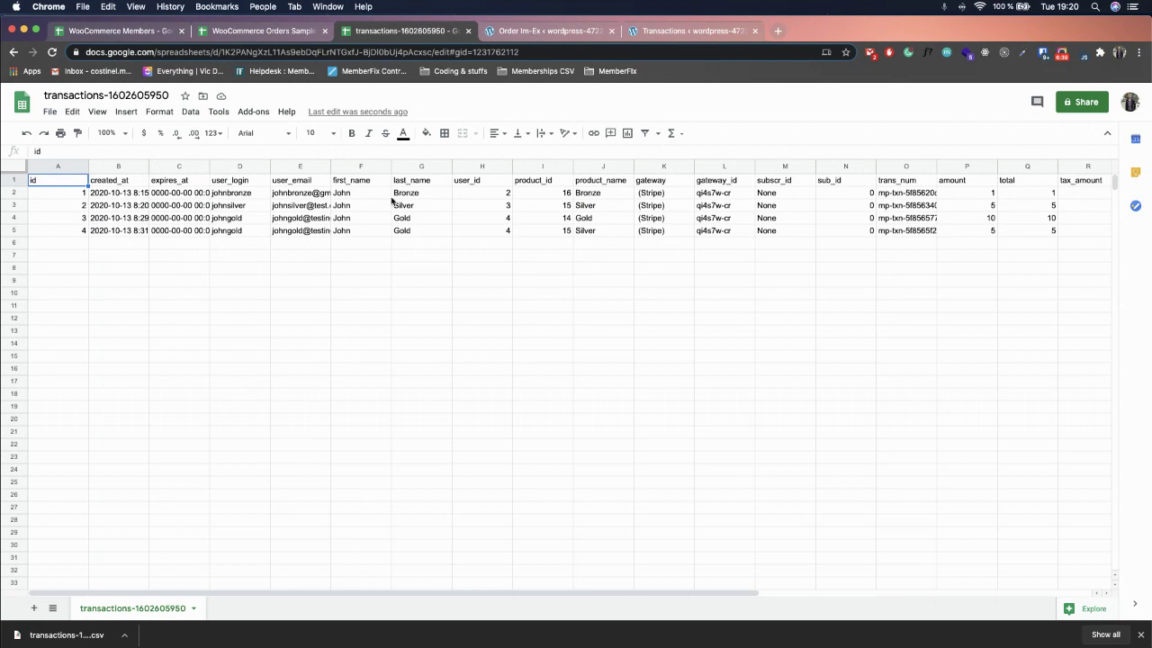
left_click(260, 32)
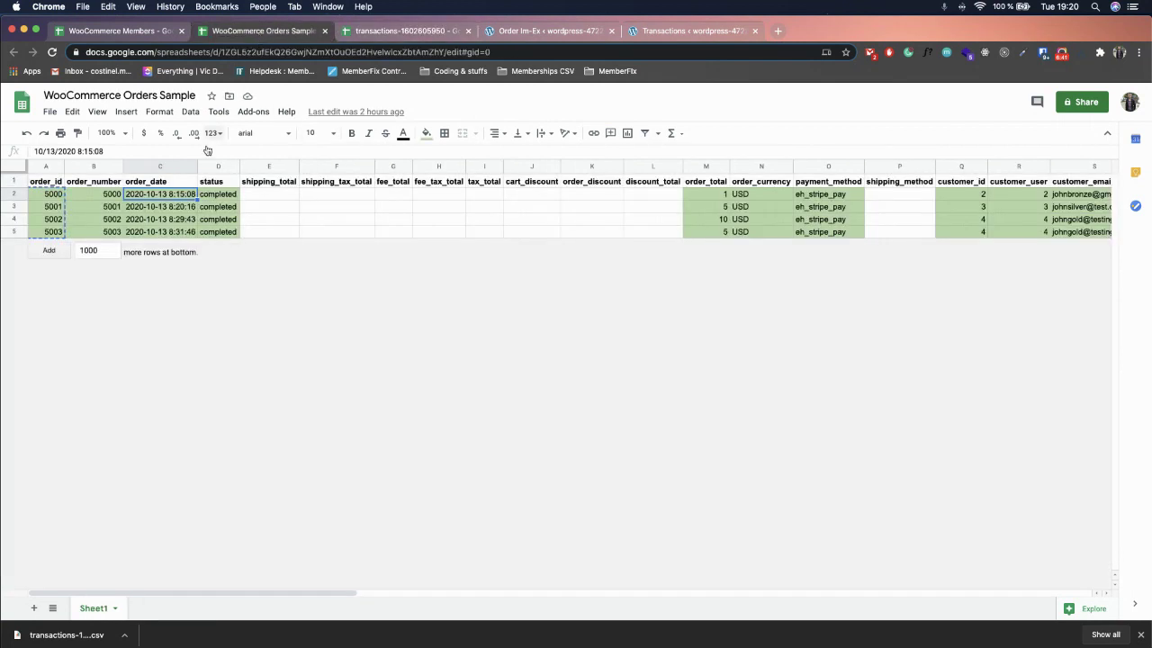
left_click_drag(285, 589, 461, 591)
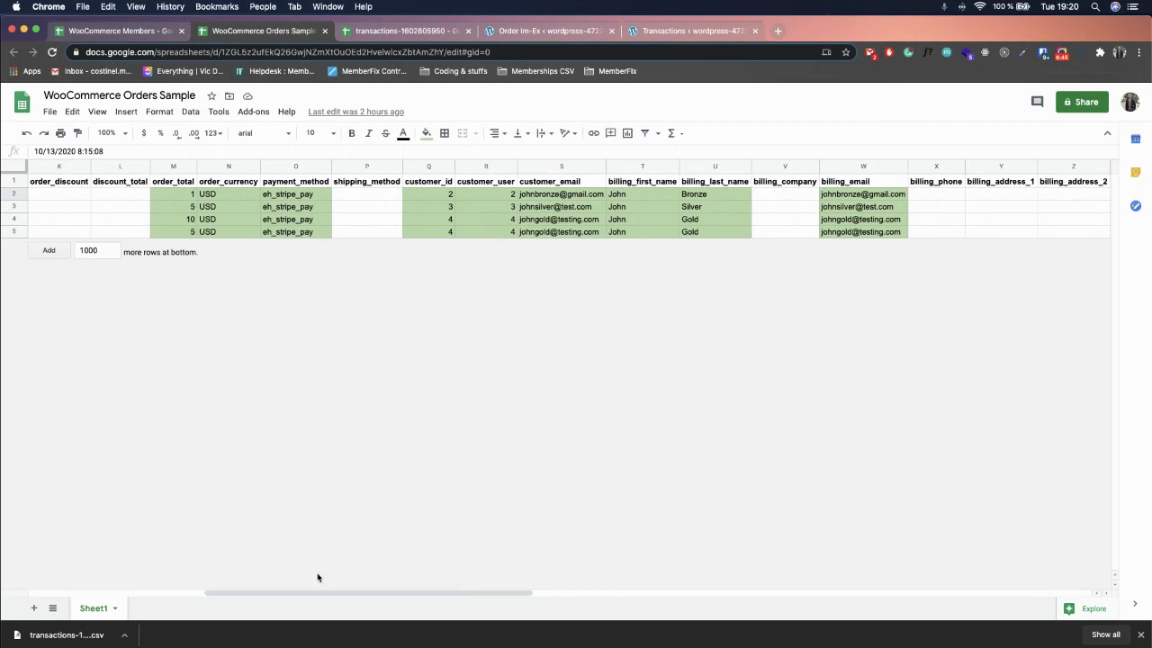
left_click_drag(309, 593, 198, 309)
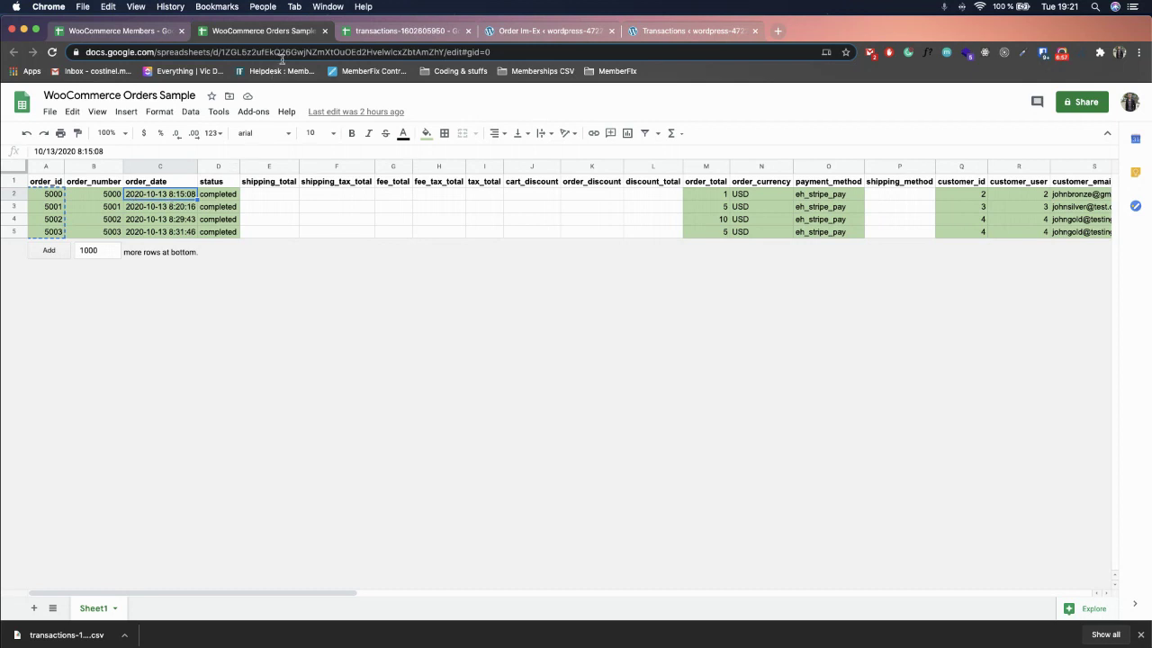
Copy the created_at dates of all exported transactions into the order_date column of the WooCommerce Orders Sample sheet.
left_click(371, 32)
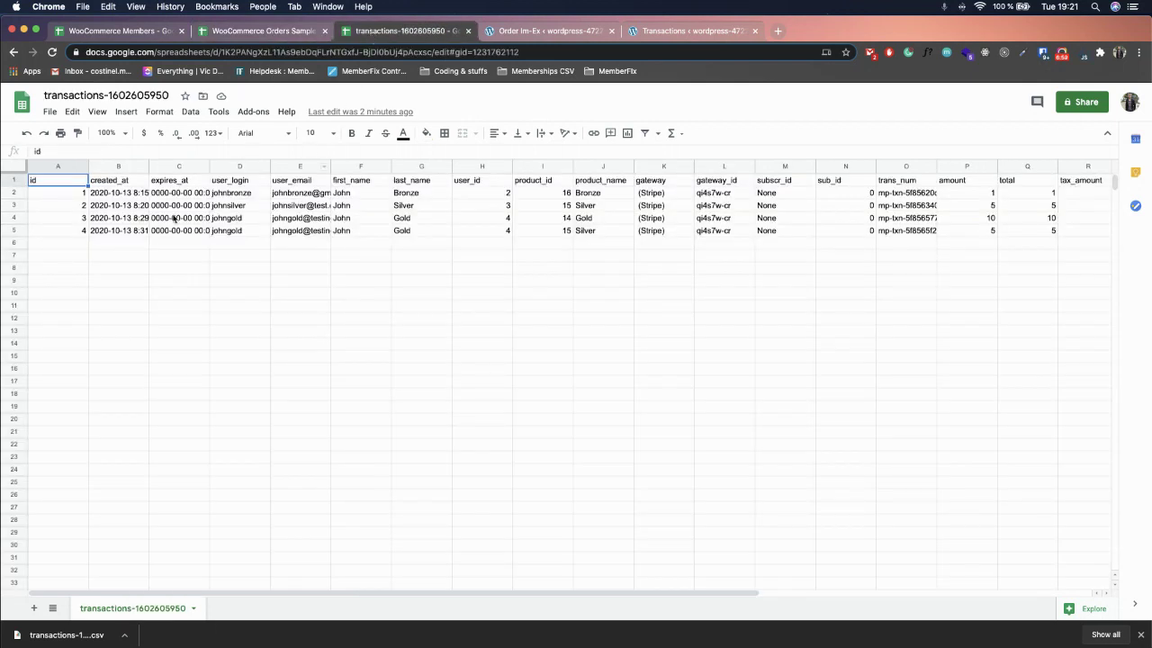
left_click(122, 200)
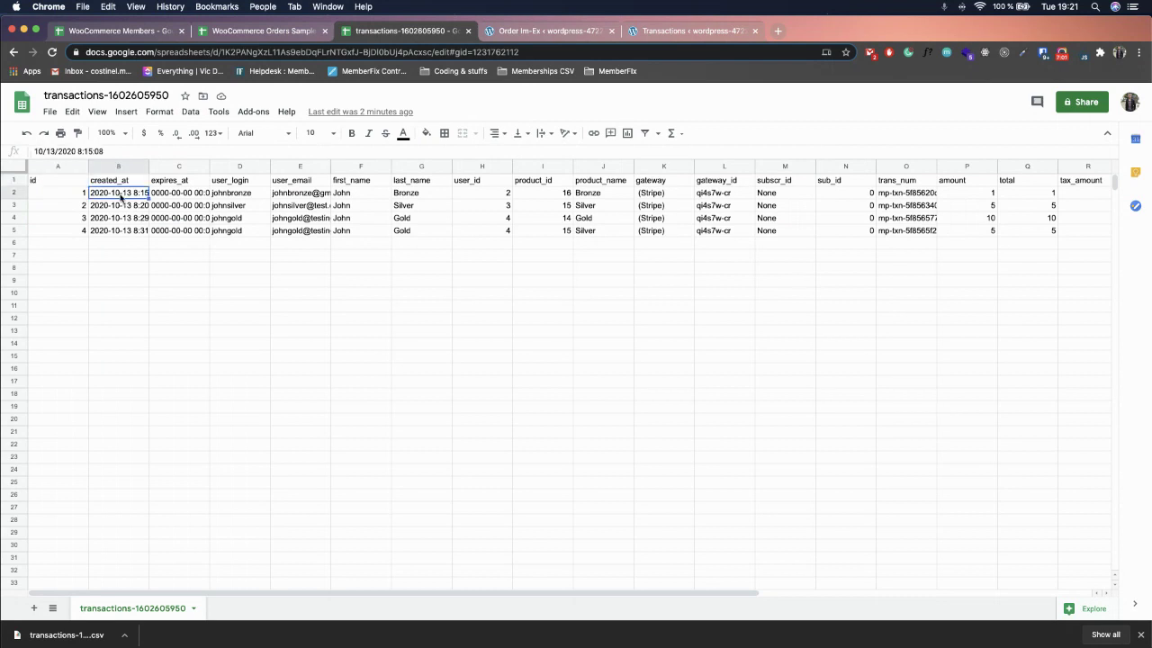
left_click_drag(121, 193, 120, 230)
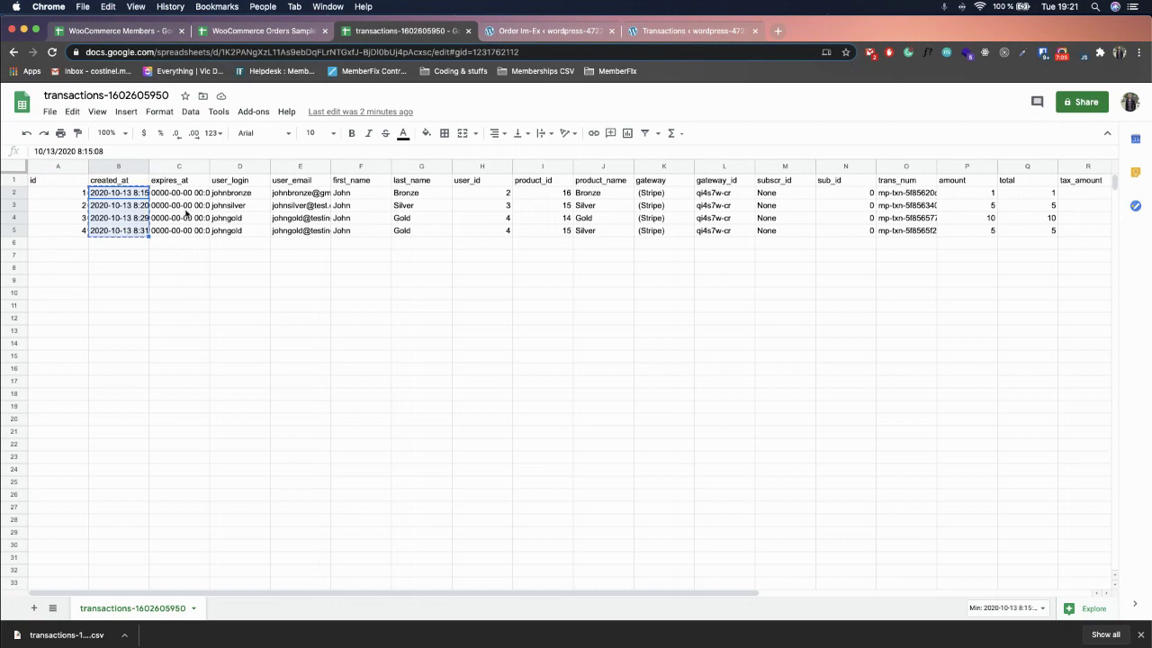
left_click(261, 31)
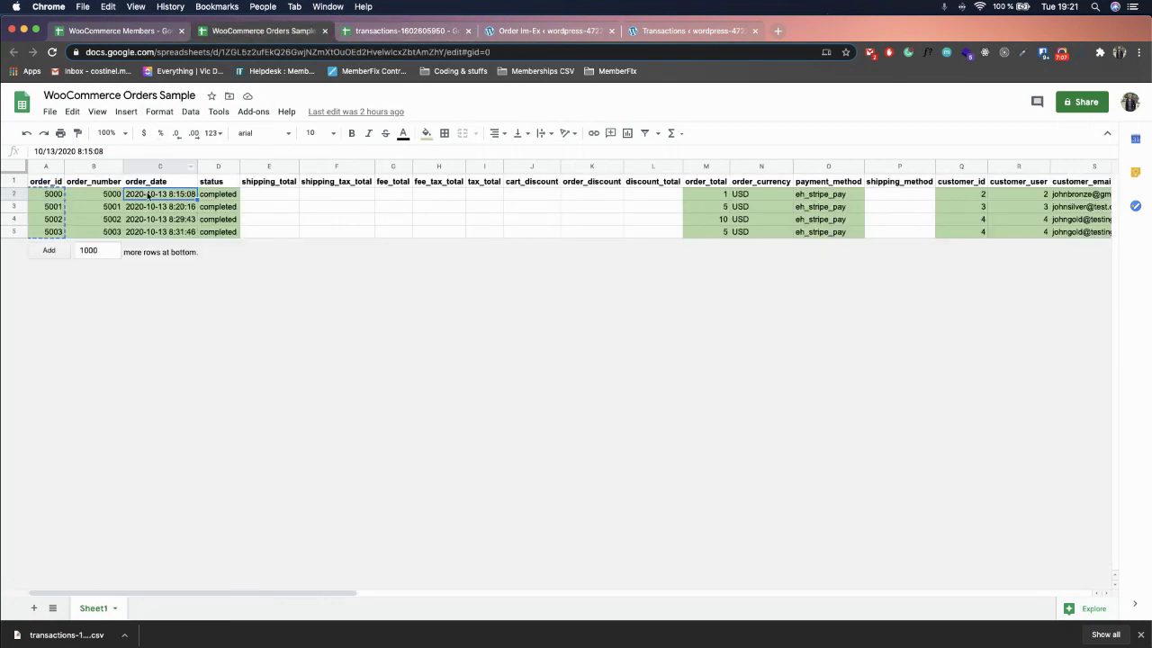
key("super+v")
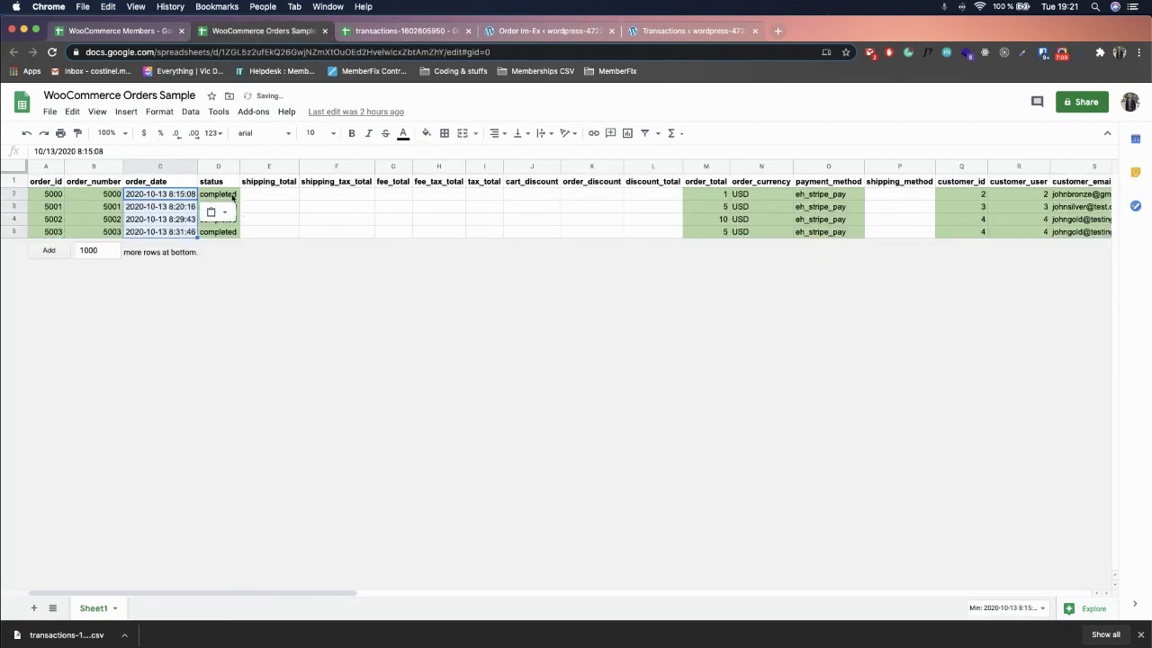
Check the first order's status and find the matching status column in the exported transactions sheet.
left_click(231, 195)
left_click(391, 33)
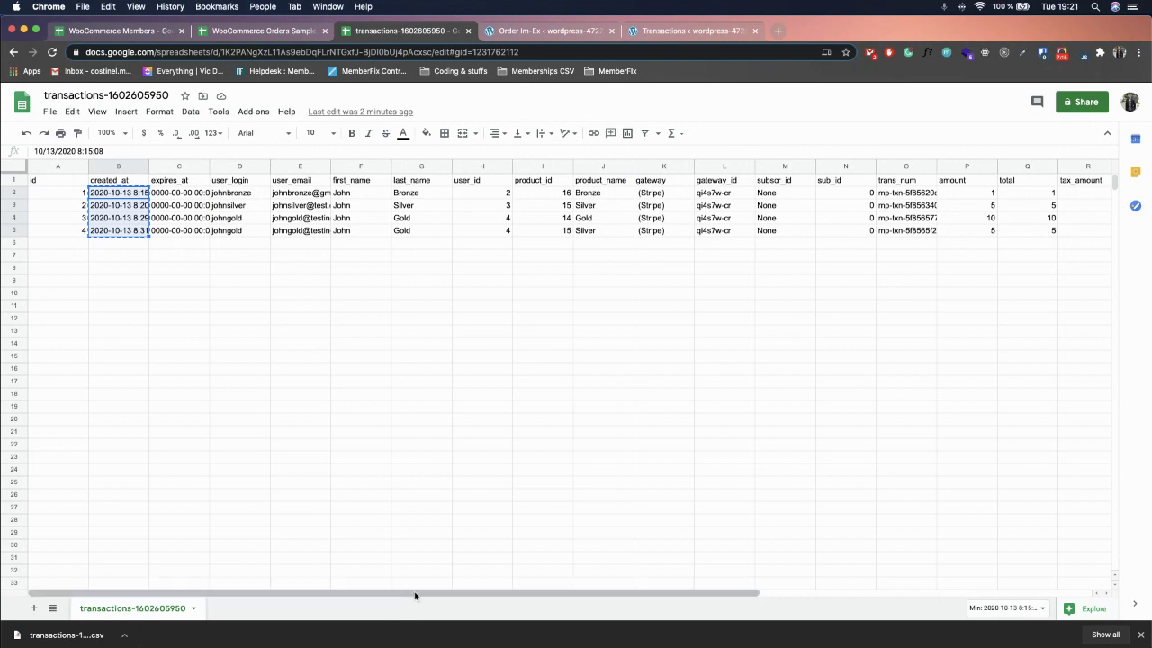
left_click_drag(412, 596, 670, 594)
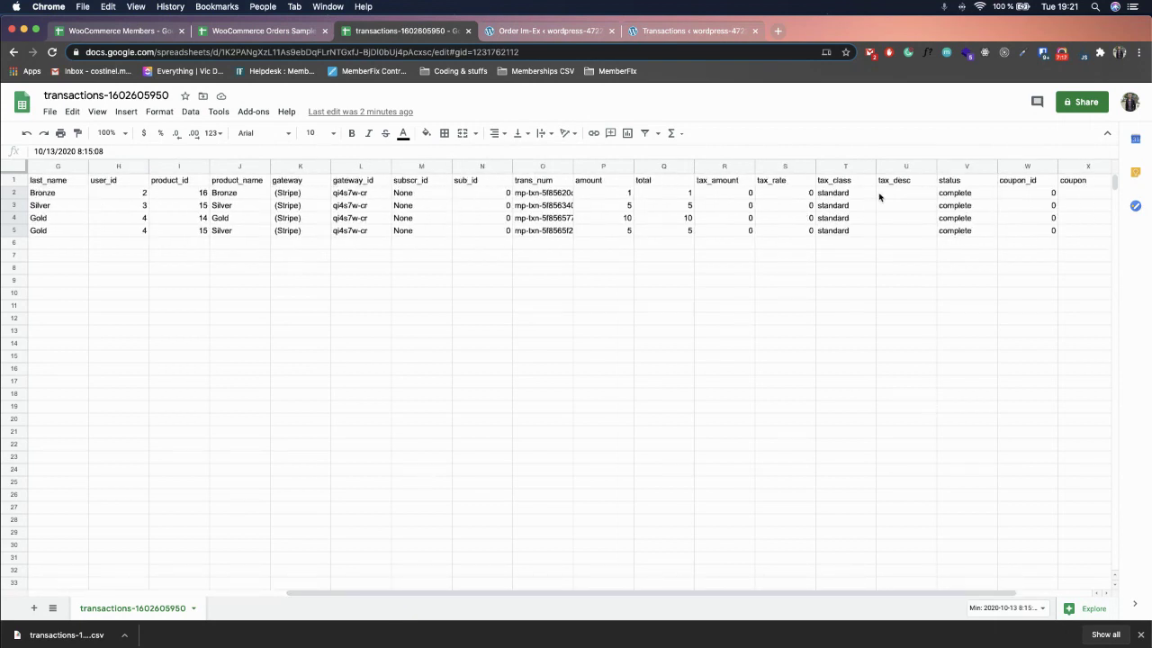
left_click(953, 194)
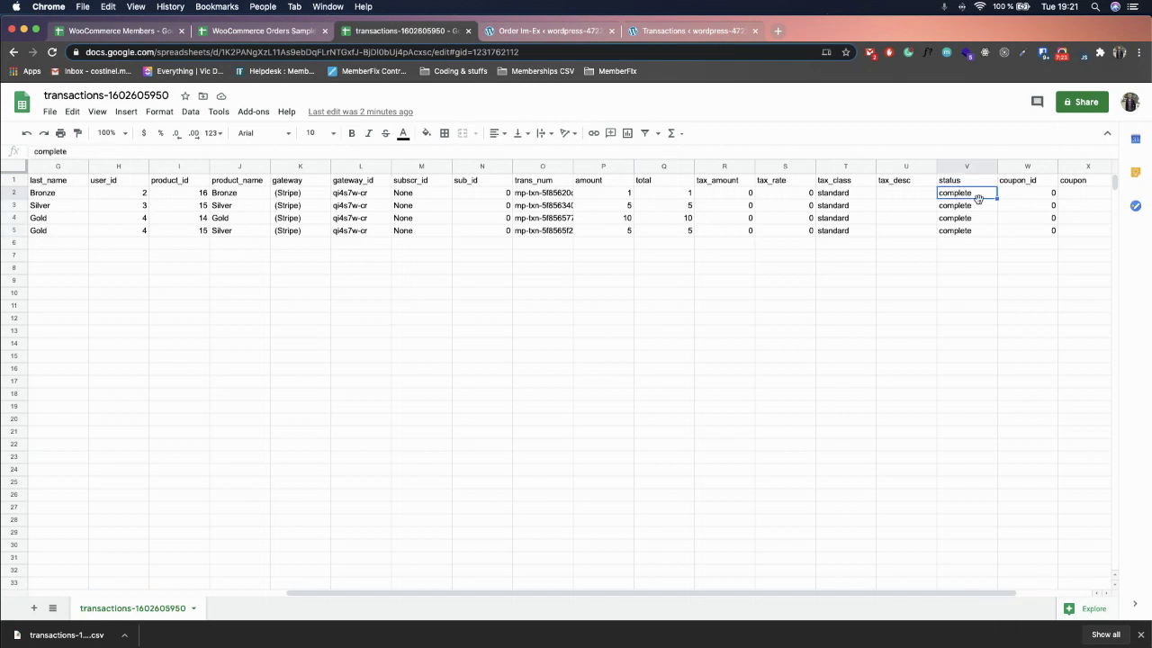
Try replacing the first order's status in the WooCommerce Orders Sample sheet, and undo the change.
left_click(248, 33)
left_click(216, 192)
type("r")
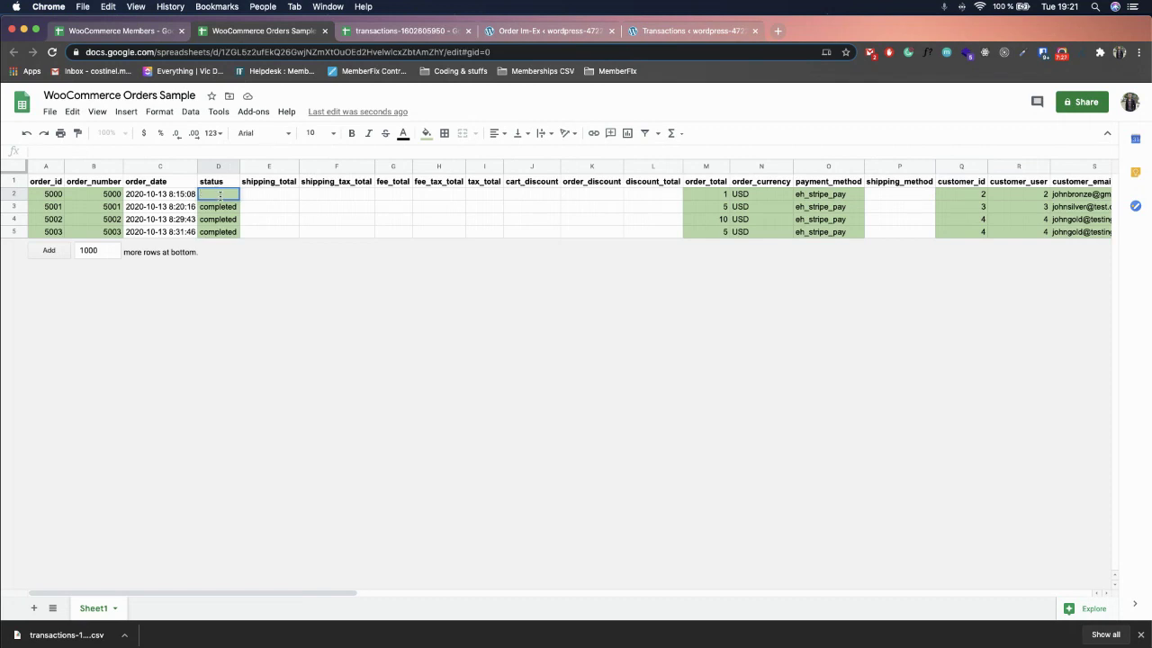
left_click(222, 208)
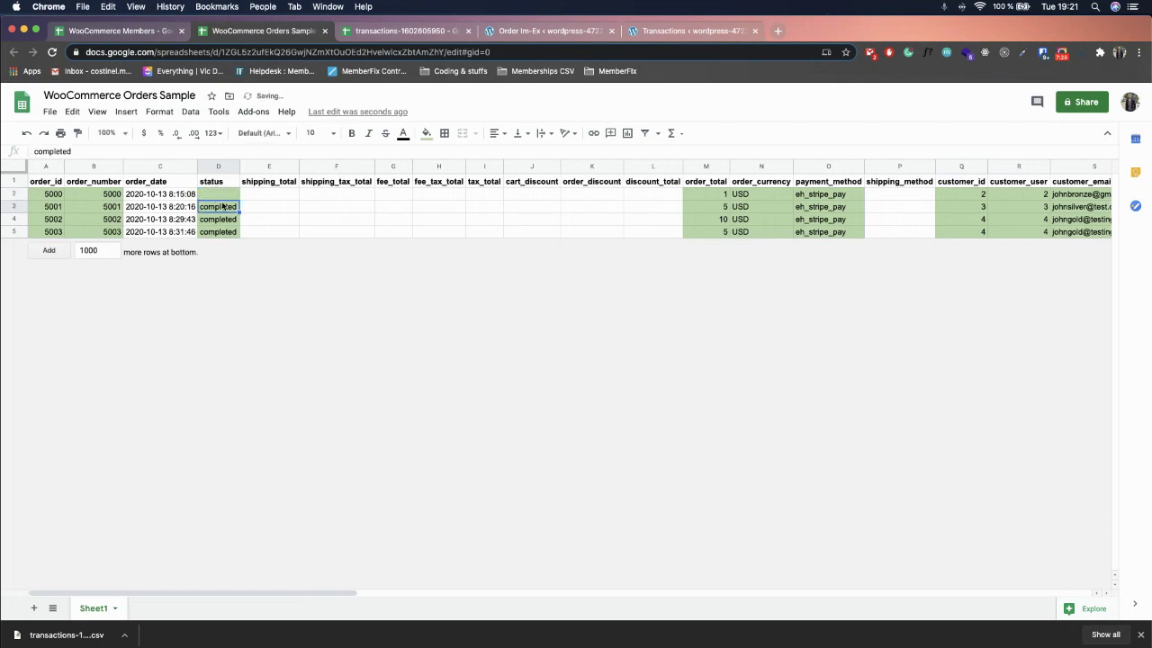
key("super+z")
Recheck the status cells of the first two orders and return to the exported transactions sheet.
left_click(231, 205)
left_click(230, 199)
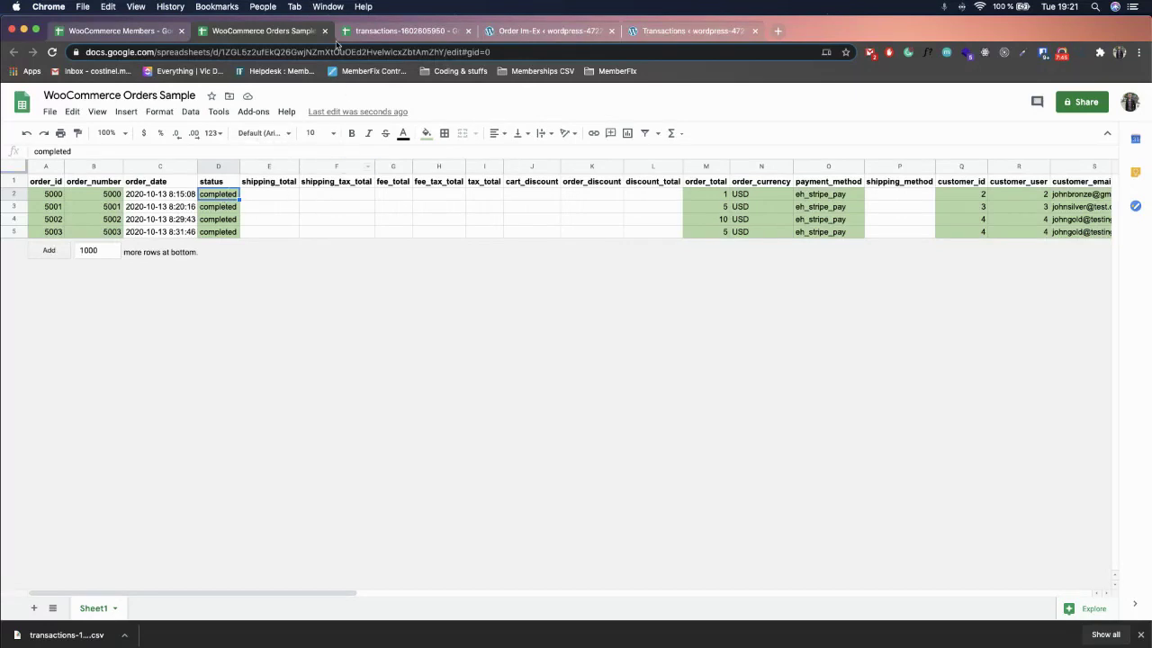
left_click(396, 33)
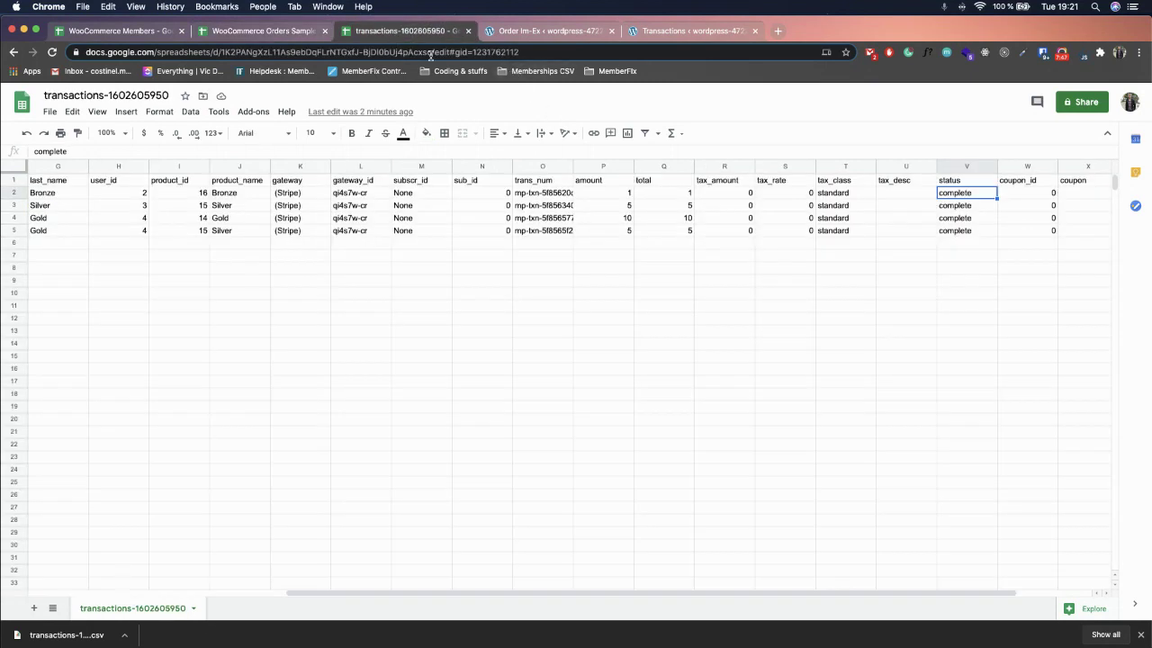
Copy the amount values of all exported transactions into the order_total column of the WooCommerce Orders Sample sheet.
left_click(266, 32)
left_click(710, 198)
left_click_drag(710, 203, 712, 229)
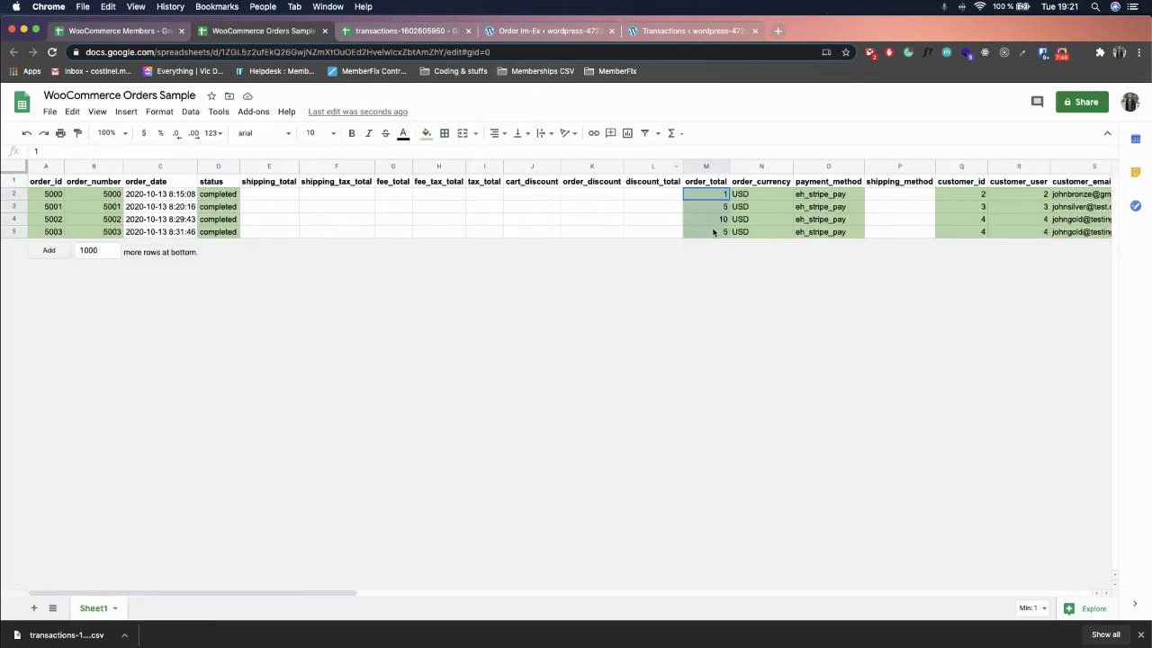
left_click(402, 33)
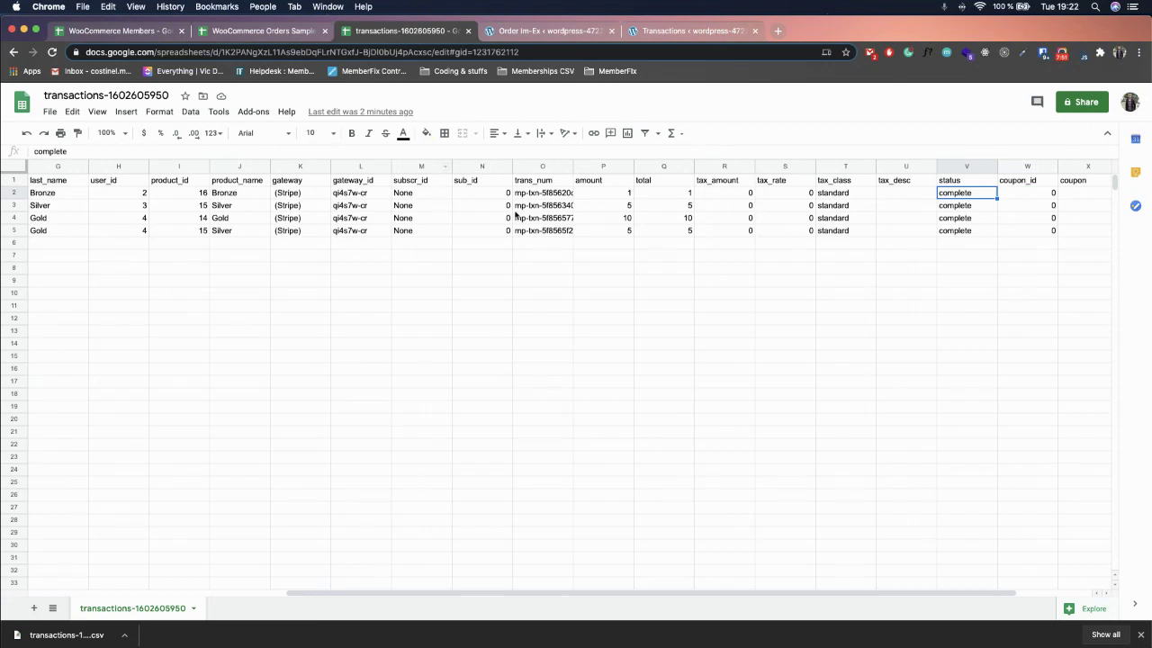
left_click_drag(592, 192, 601, 249)
key("super+c")
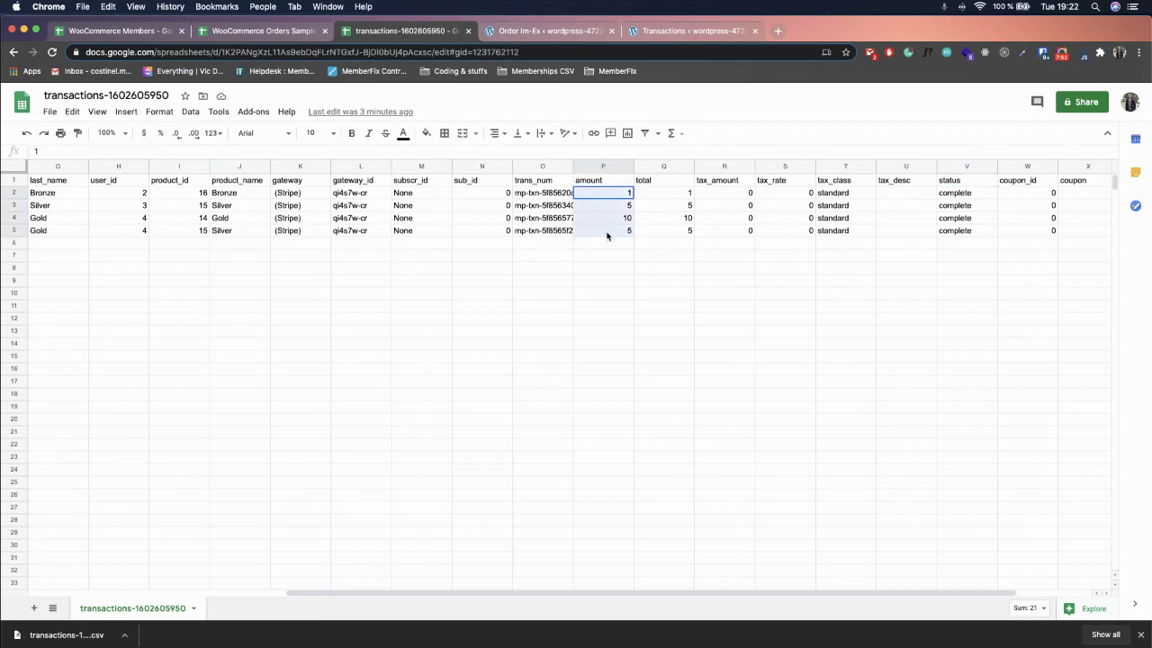
left_click(302, 36)
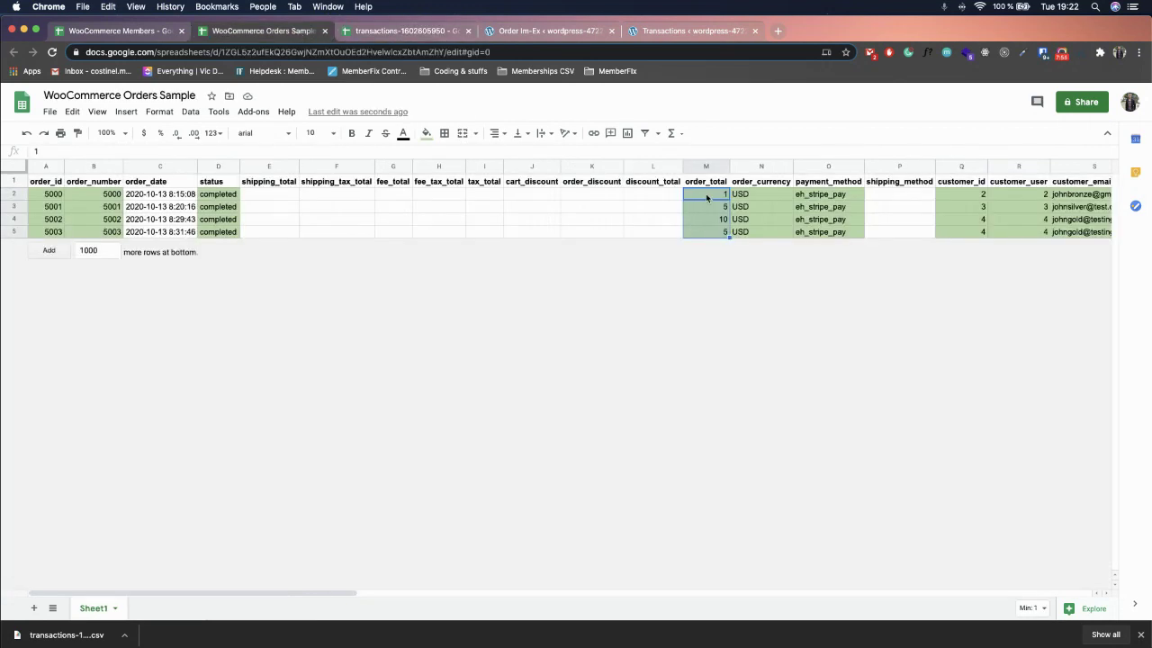
key("super+v")
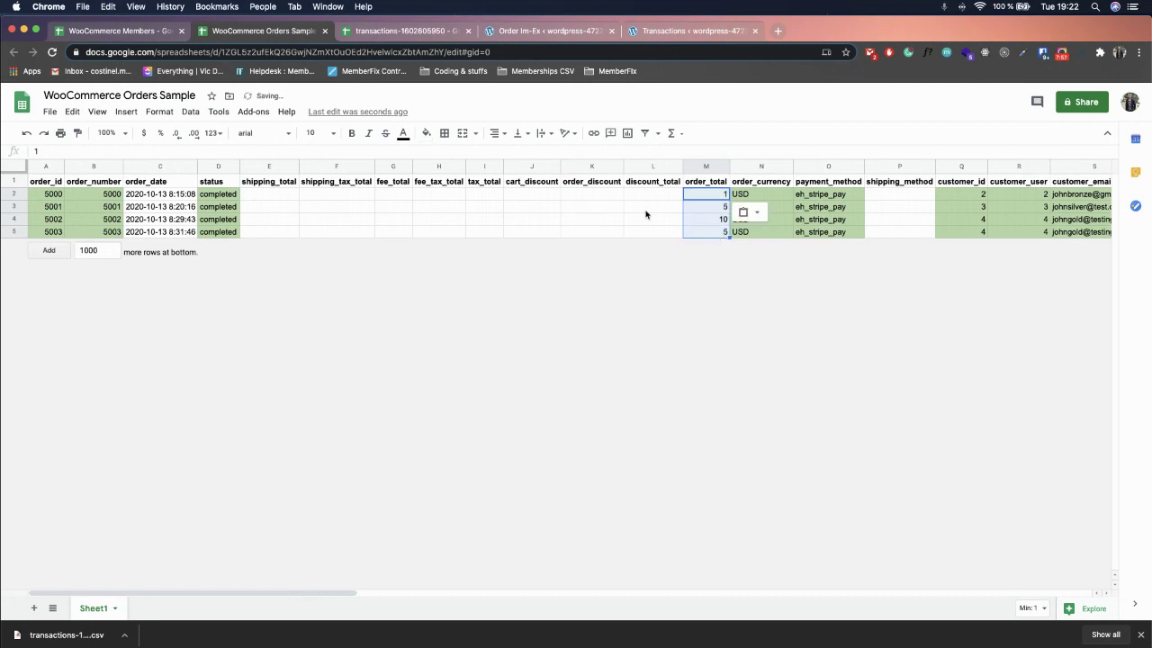
Review the first order's currency, payment method and customer_id, and find the matching user_id column in the exported transactions sheet.
left_click(761, 194)
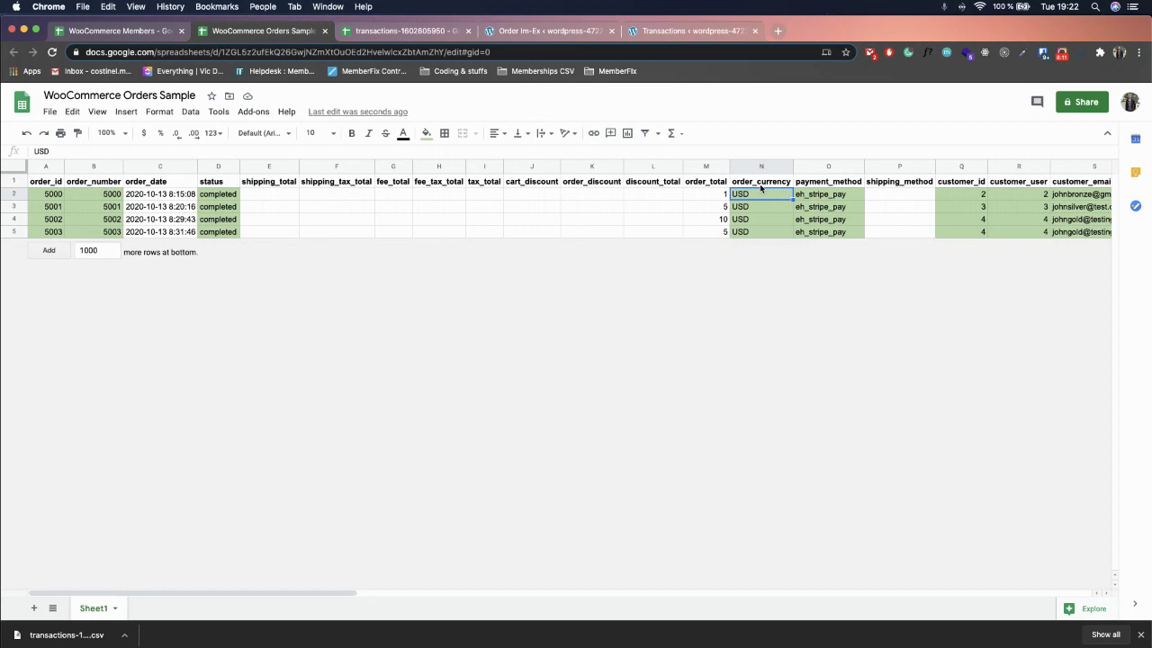
left_click(814, 196)
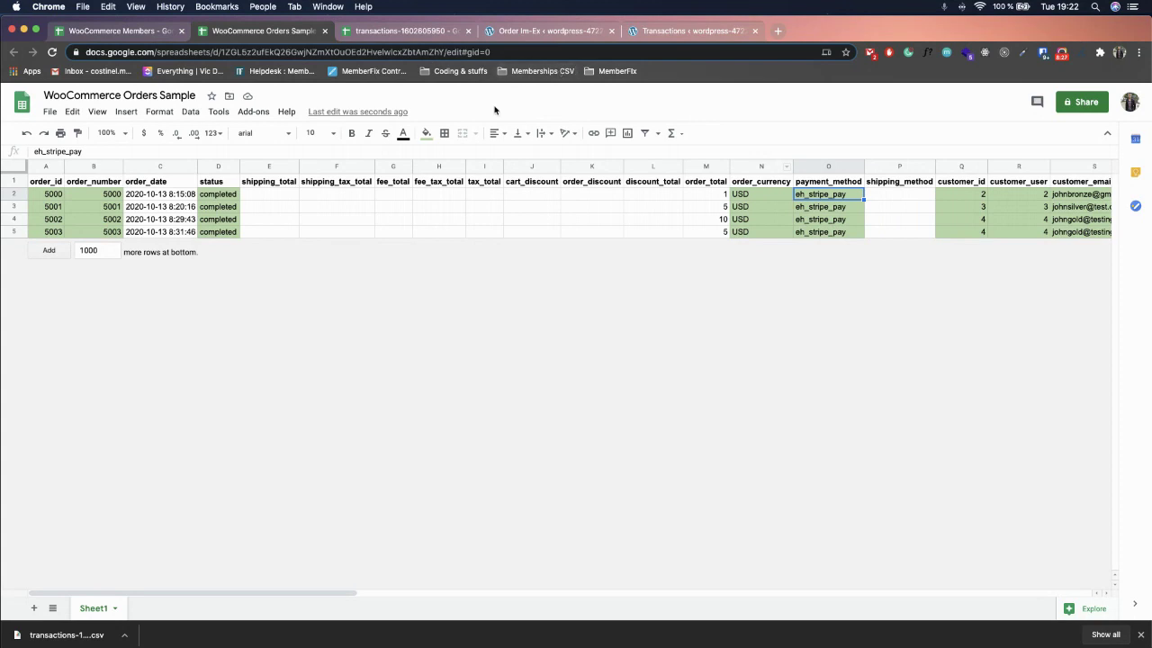
left_click(969, 195)
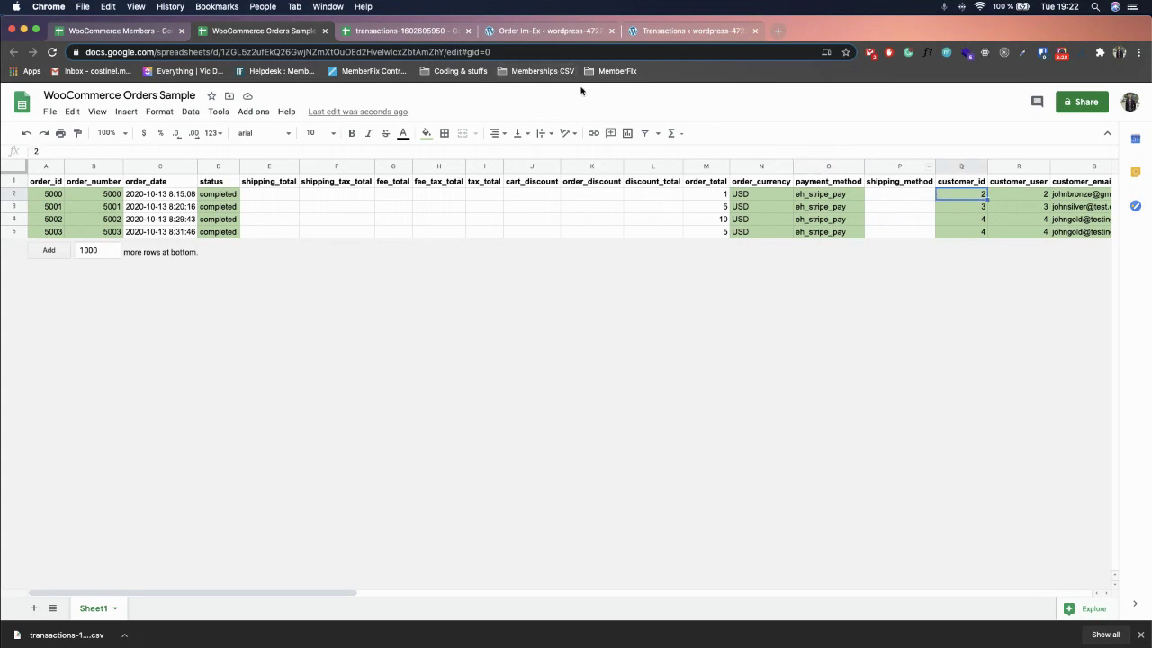
left_click(420, 34)
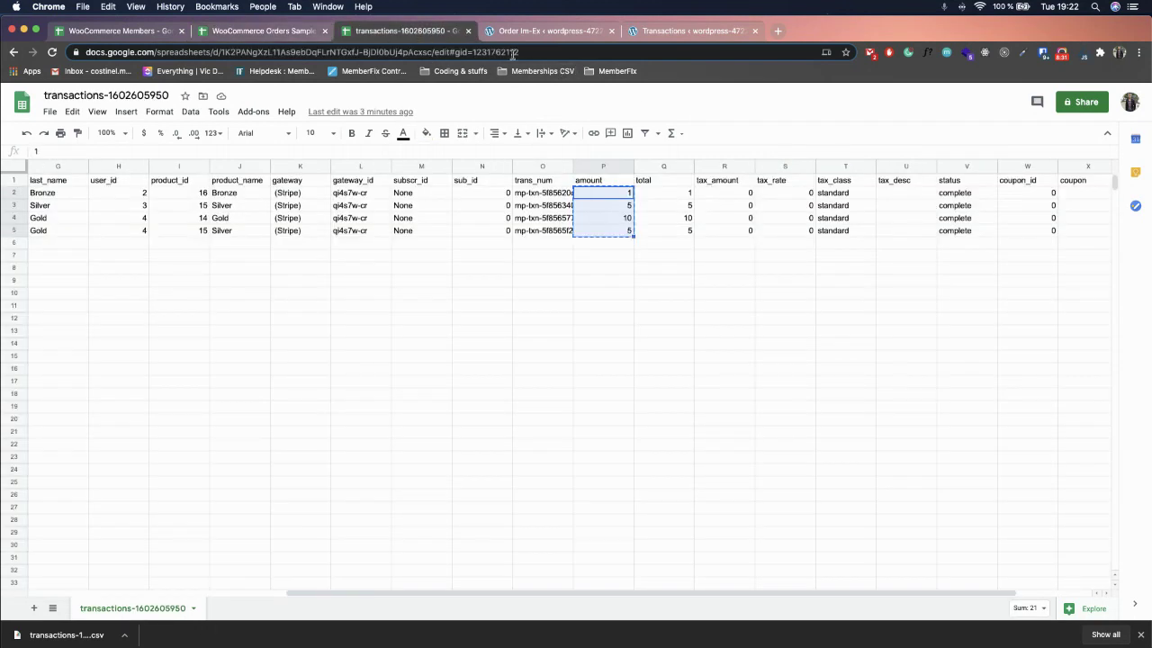
left_click_drag(382, 590, 198, 581)
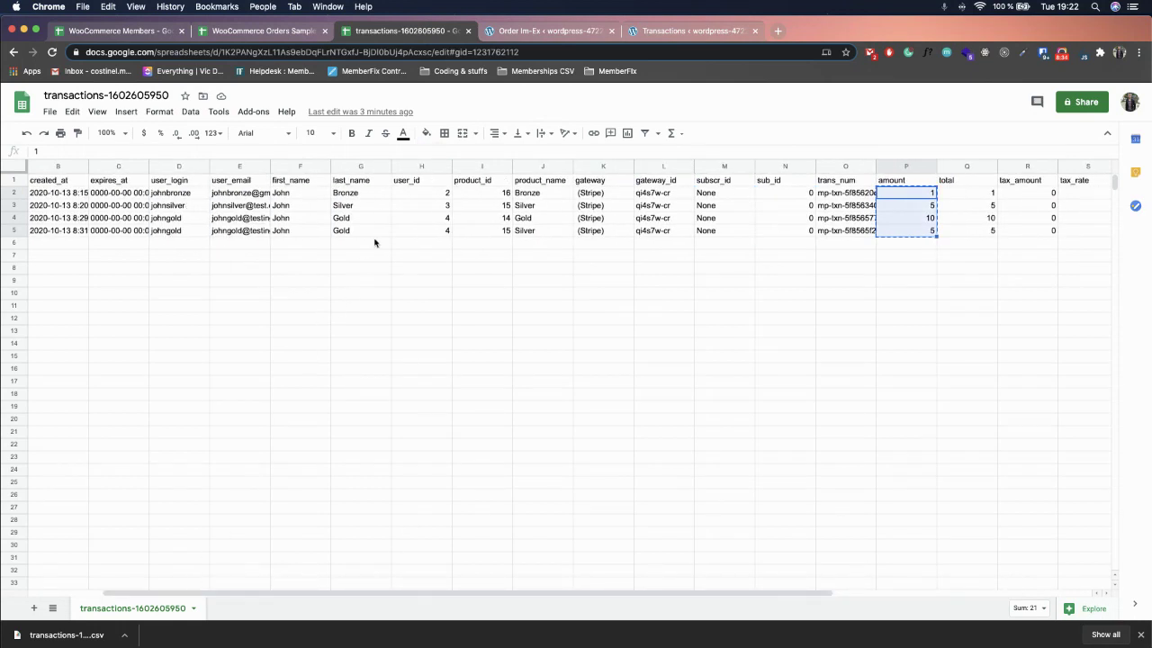
left_click(430, 195)
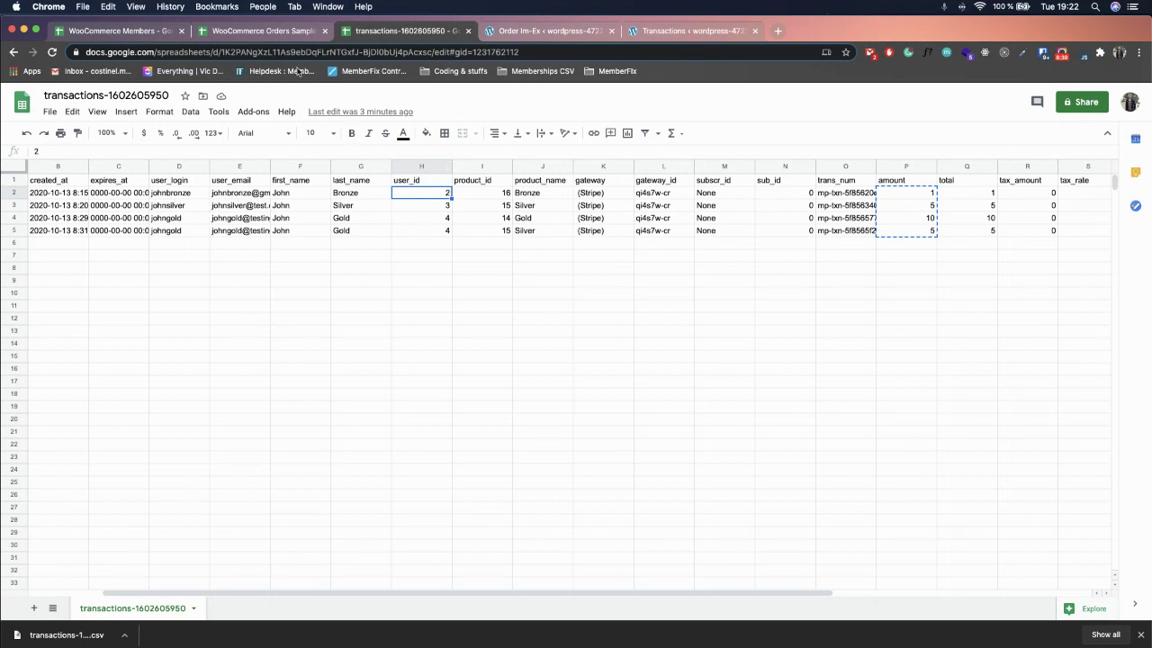
Check the customer_user cells in the WooCommerce Orders Sample sheet against the customer_id values.
left_click(275, 33)
left_click(1029, 224)
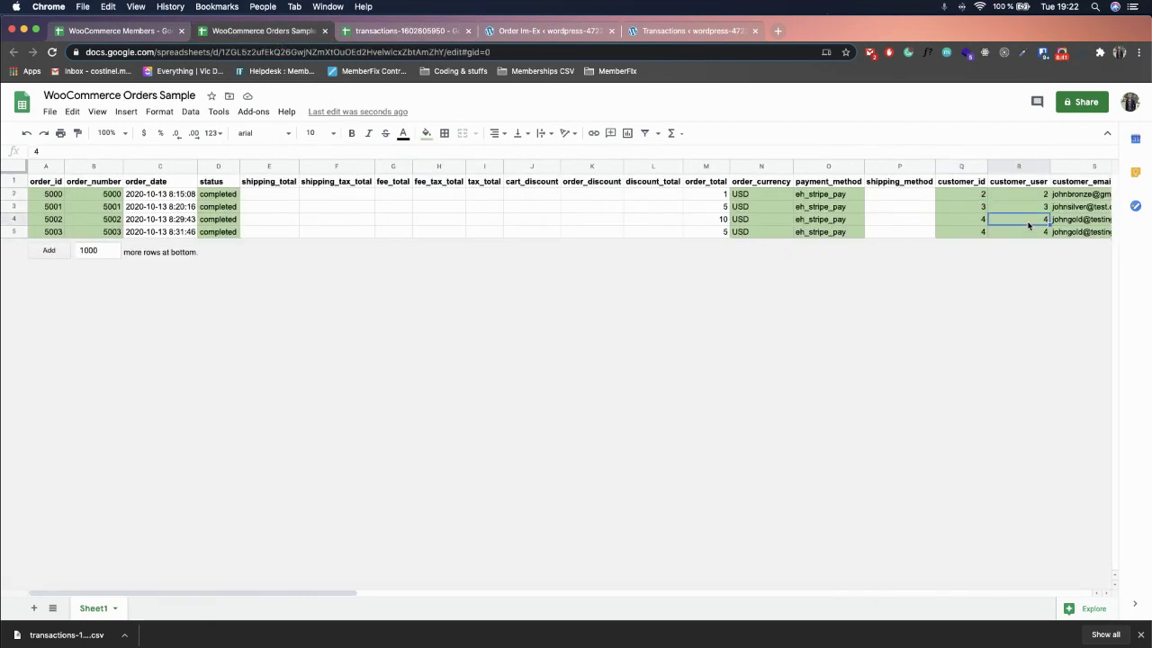
mouse_move(1014, 194)
left_mouse_down()
mouse_move(1012, 218)
mouse_move(1008, 207)
left_mouse_up()
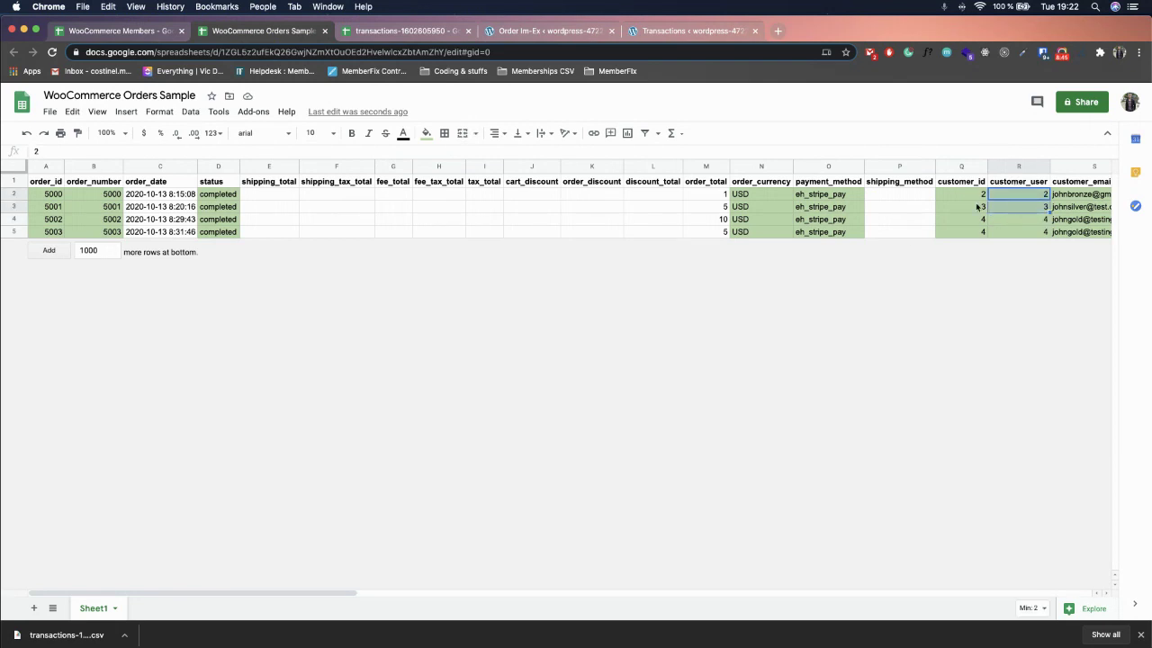
Find the user_email, first_name and last_name columns in the transactions sheet that correspond to the orders sheet's customer and billing columns.
left_click_drag(288, 594, 463, 600)
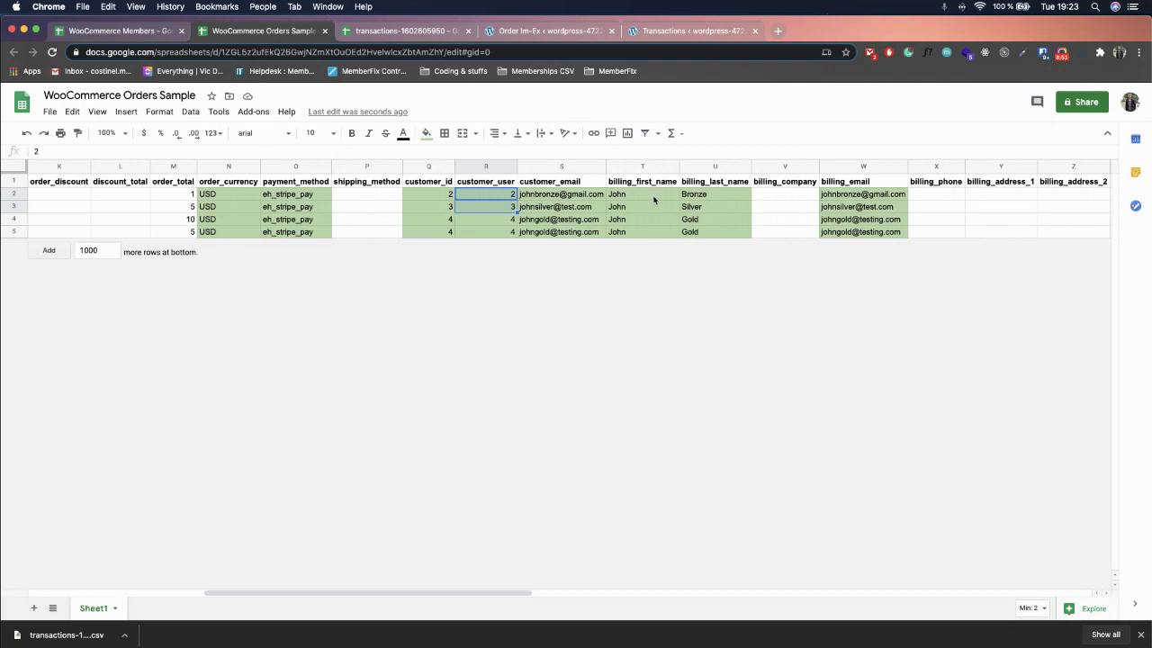
left_click(376, 34)
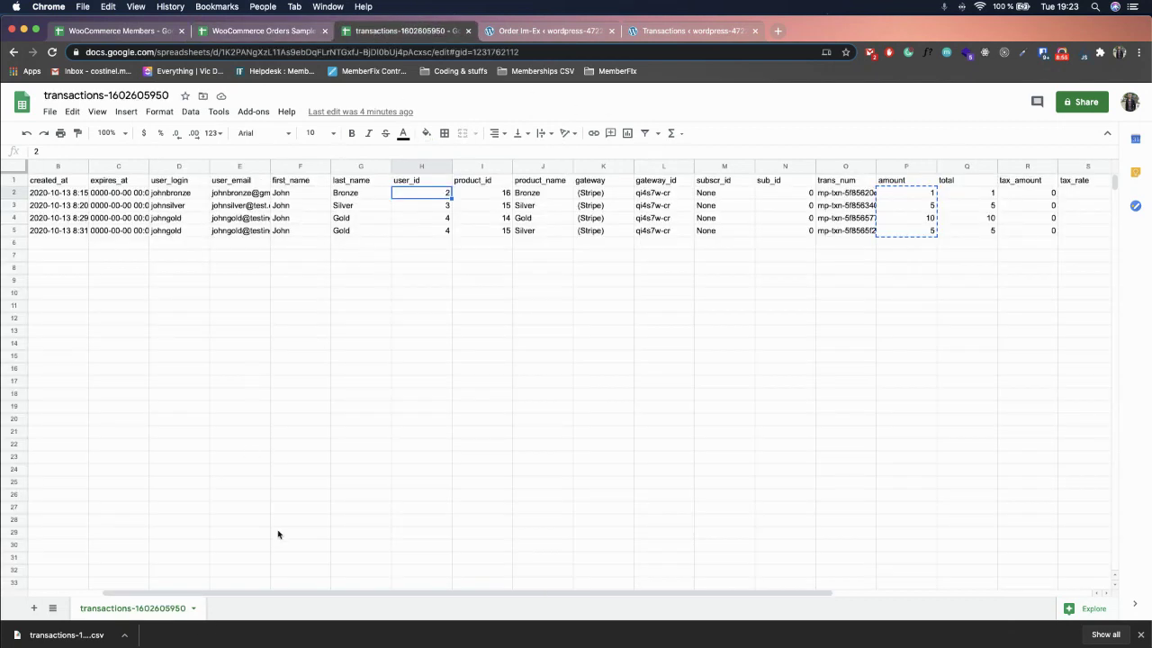
left_click_drag(296, 592, 223, 592)
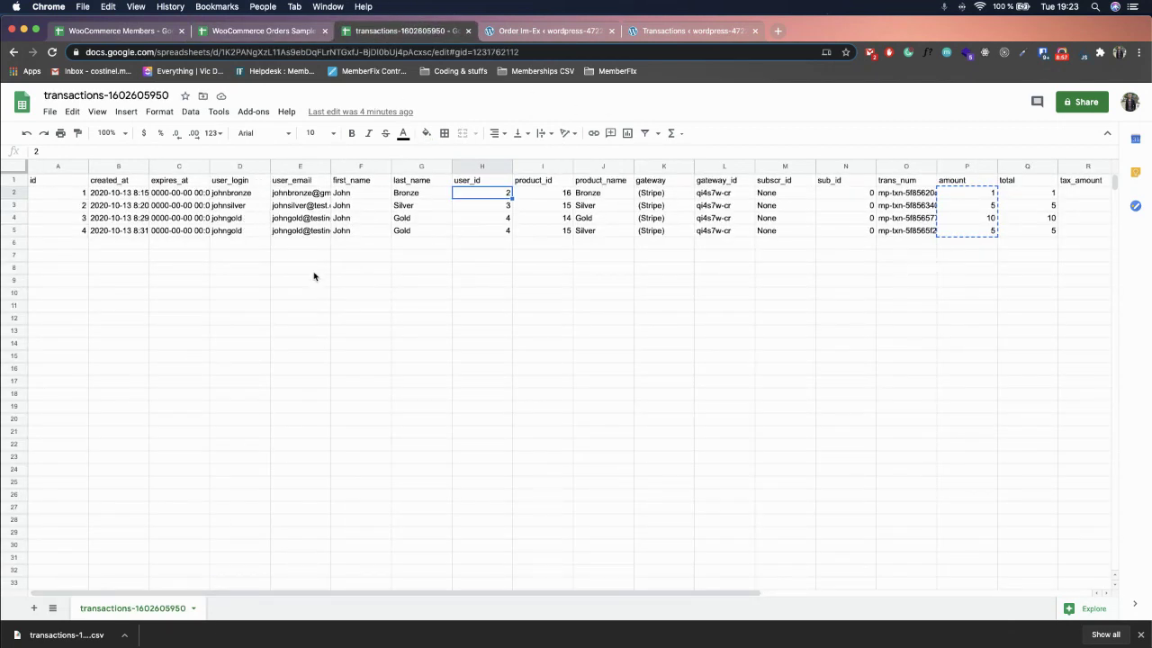
left_click(302, 194)
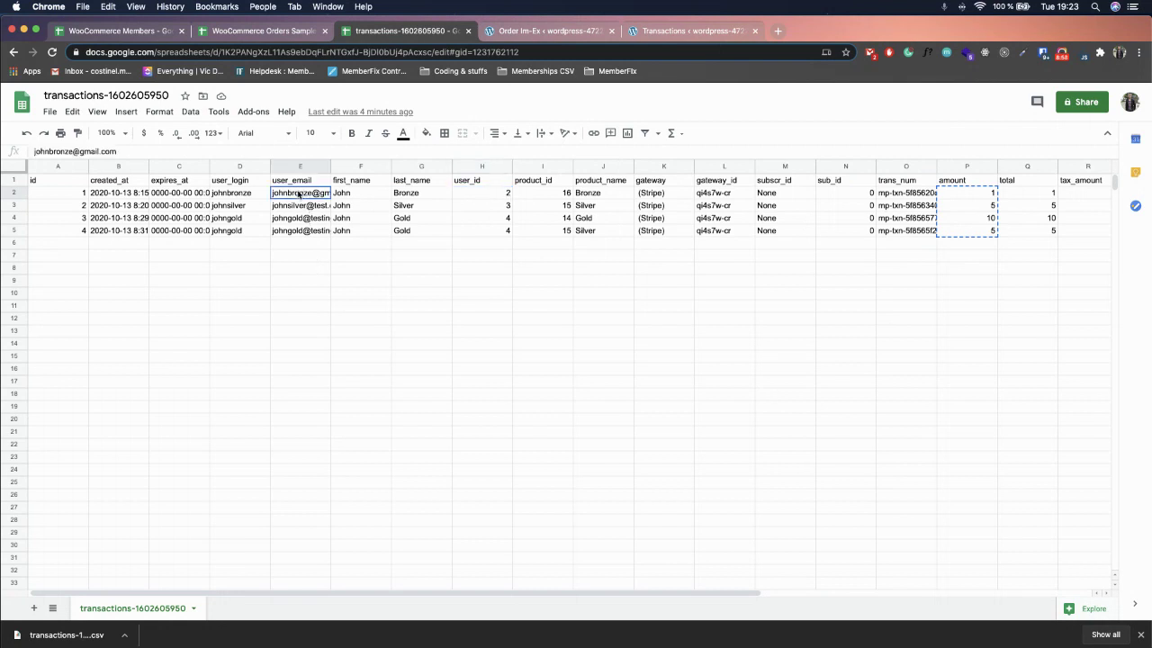
left_click(353, 181)
left_click(420, 183)
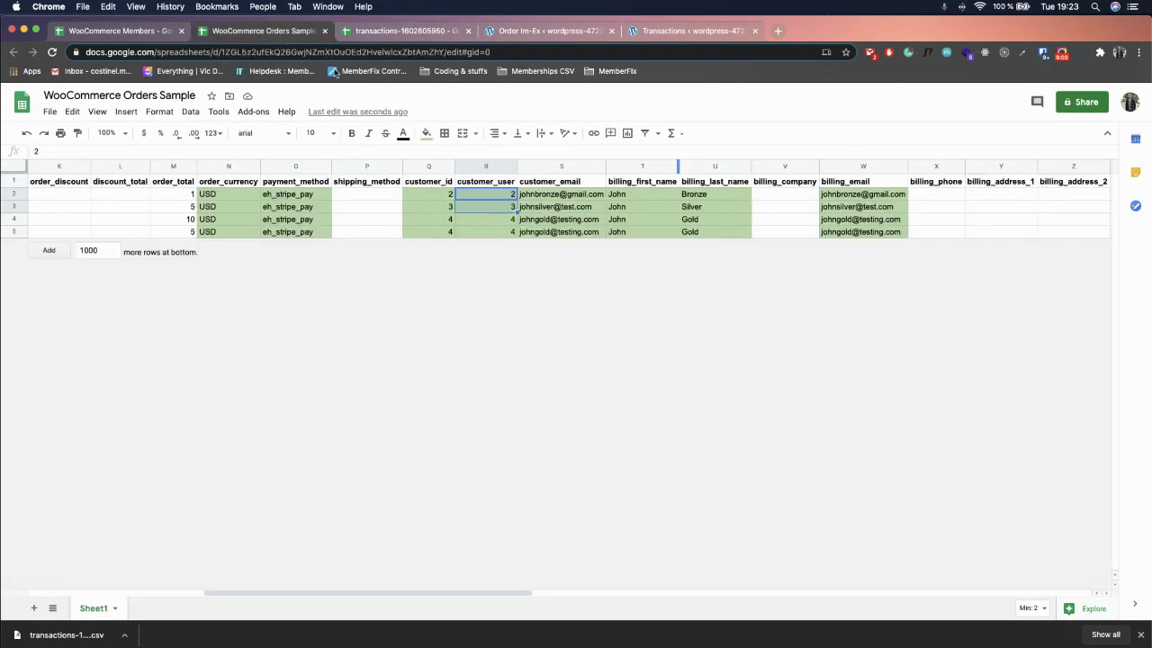
Compare the billing_email cells with the customer_email column in the WooCommerce Orders Sample sheet.
left_click(271, 33)
left_click(846, 197)
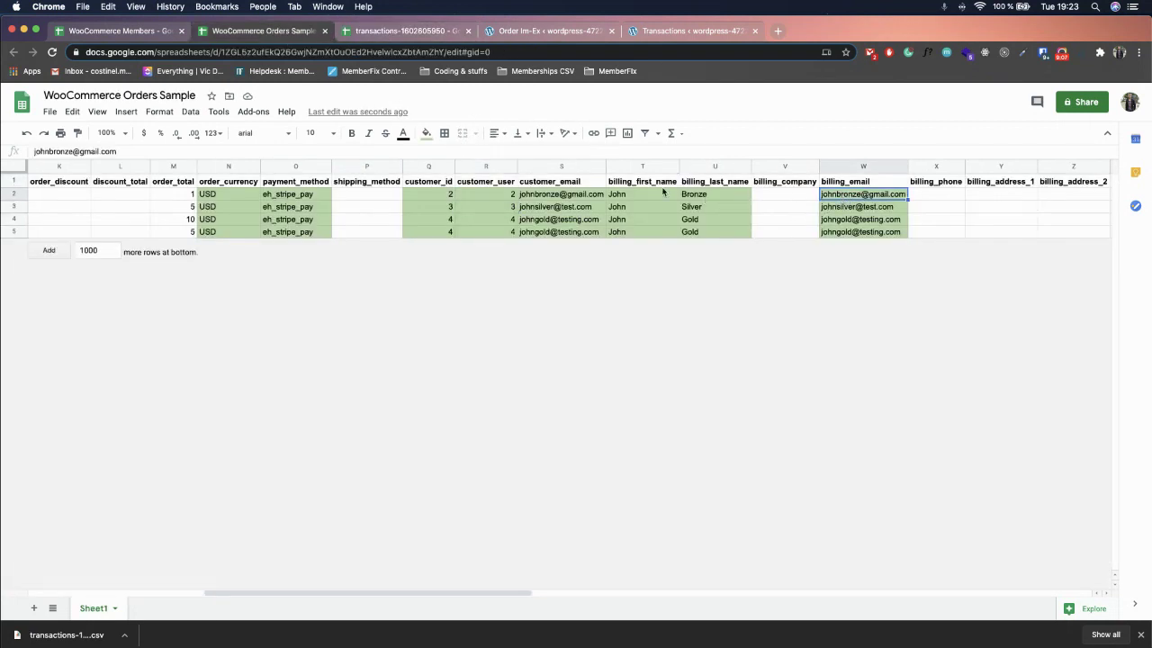
left_click_drag(544, 200, 556, 231)
left_click(850, 207)
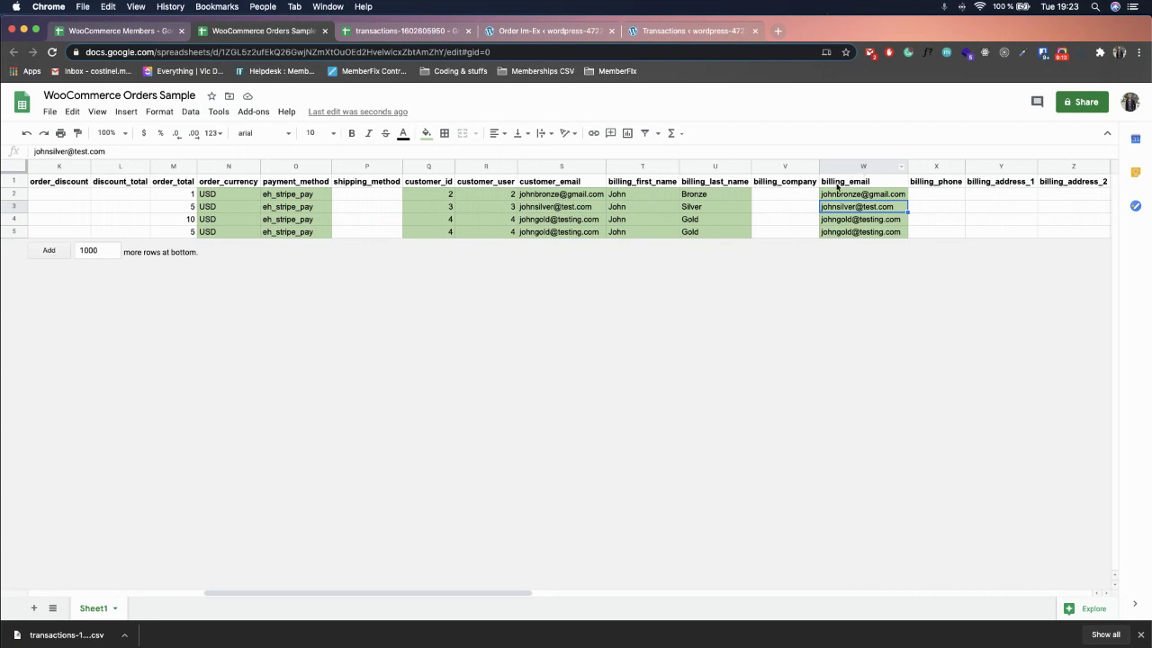
Compare the first order's paid_date with the created_at date in the exported transactions sheet, and return to the orders sheet.
left_click_drag(506, 596, 1058, 630)
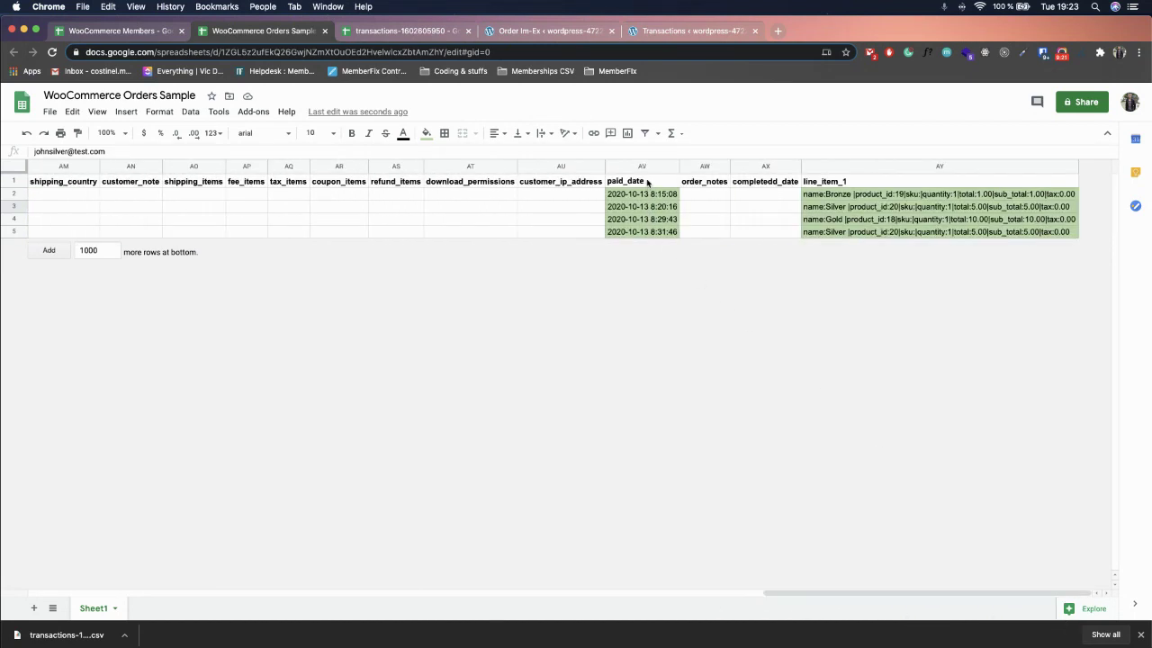
left_click(644, 195)
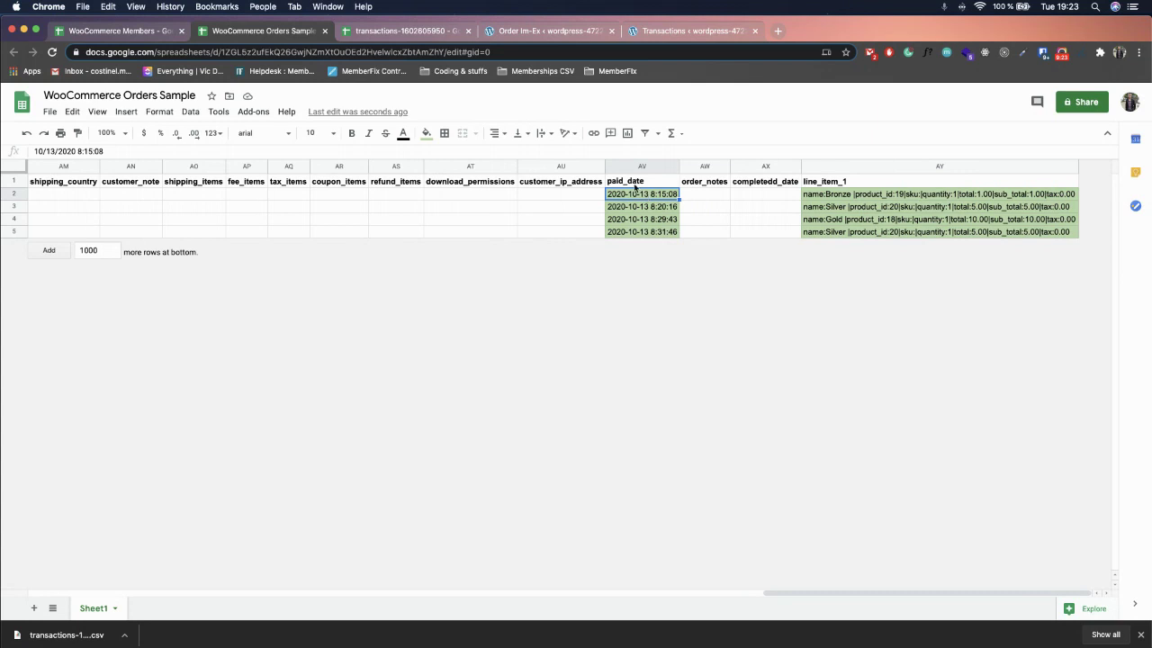
left_click(401, 32)
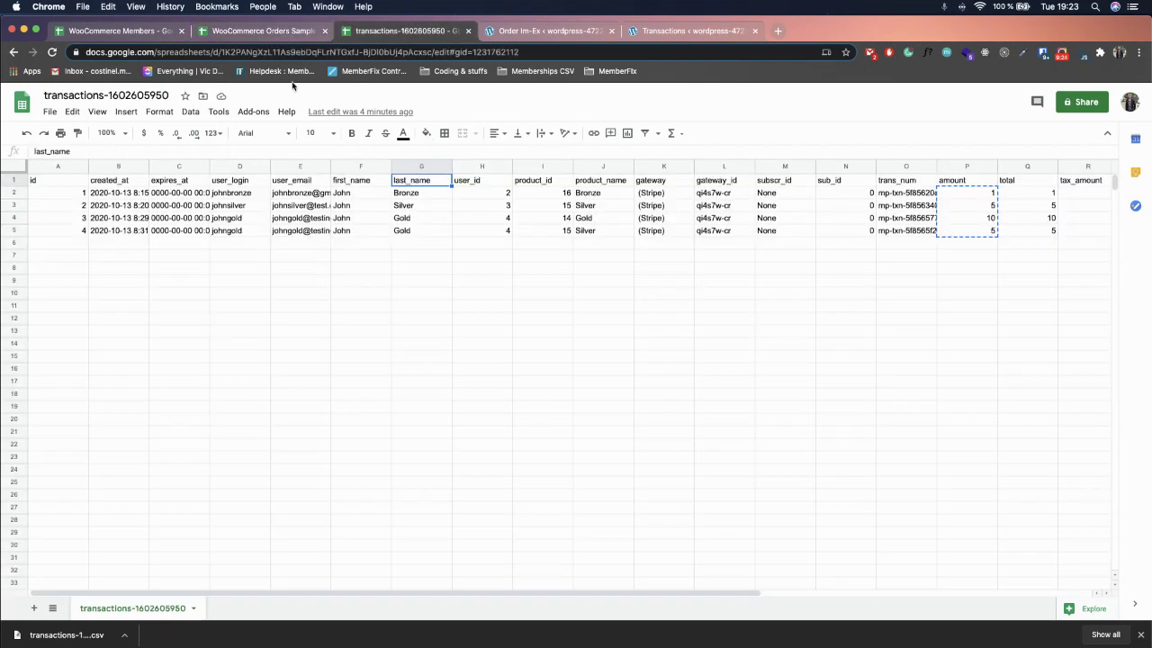
left_click(126, 194)
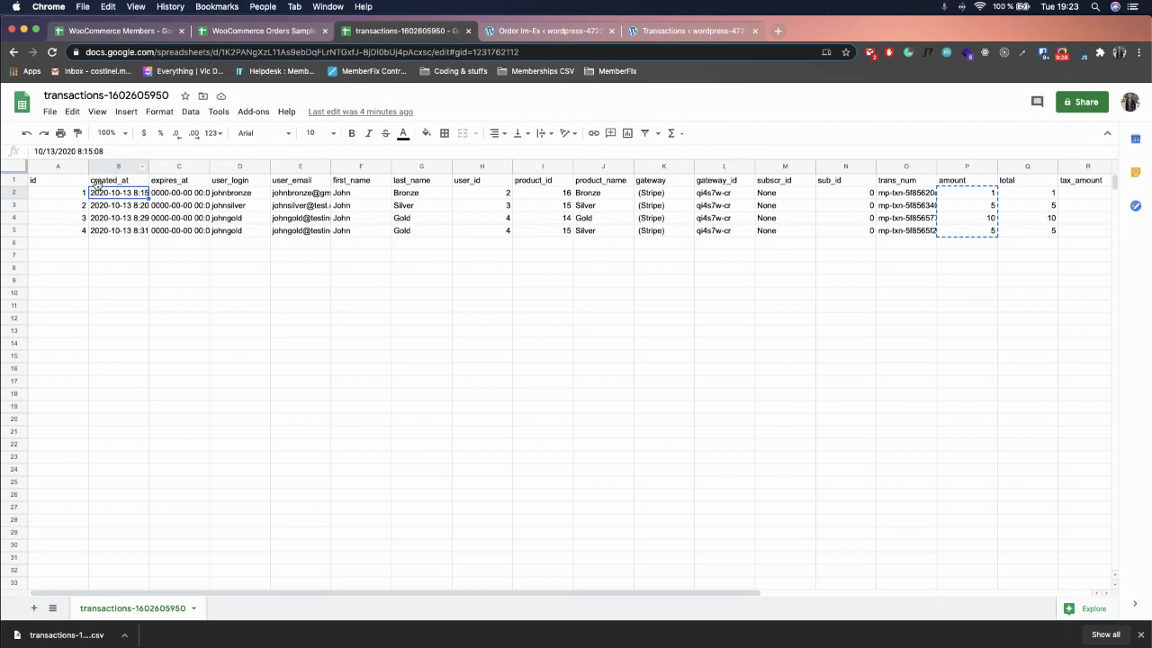
left_click(259, 35)
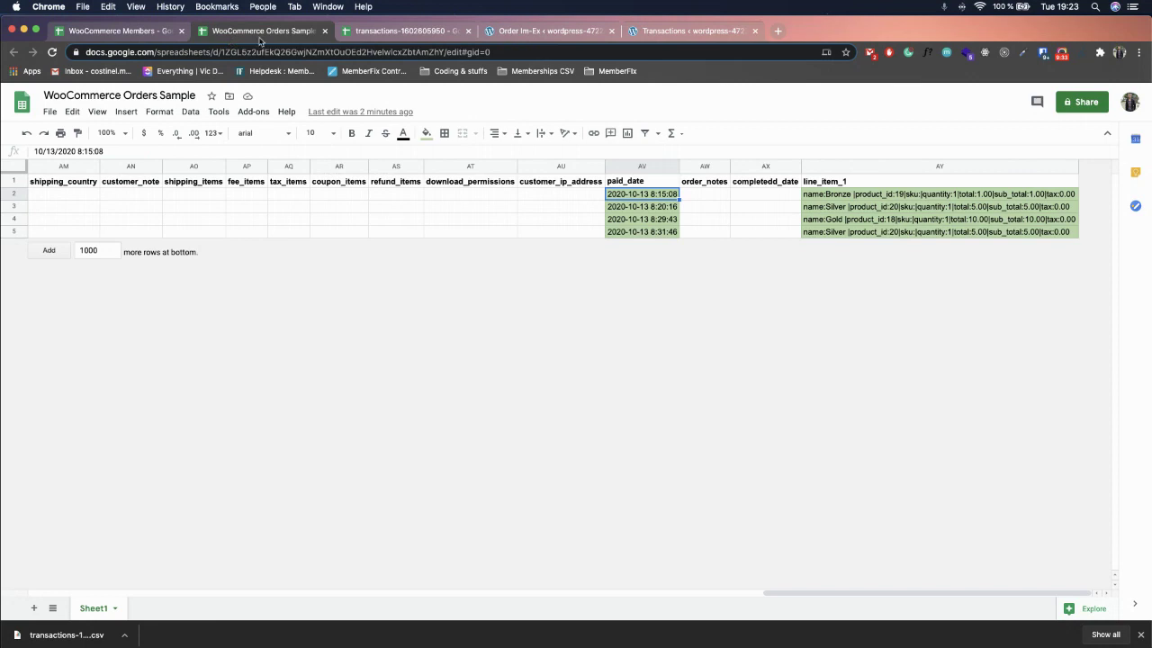
Examine the product name and product_id parts of the Bronze and Gold entries in the line_item_1 column.
left_click(842, 196)
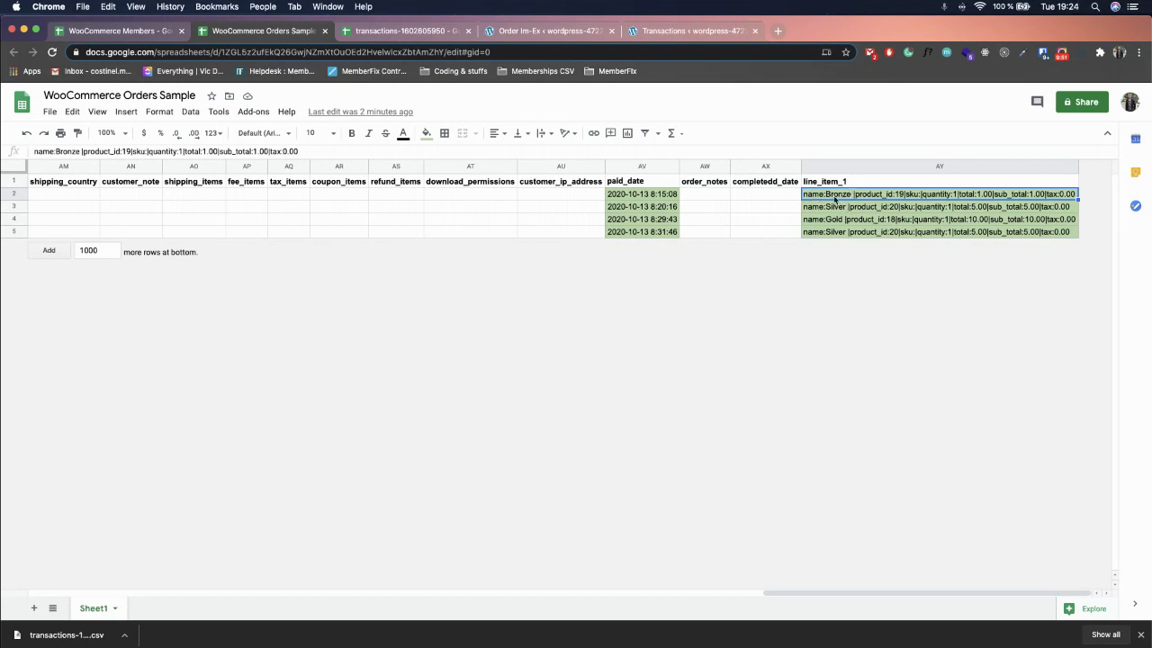
double_click(839, 196)
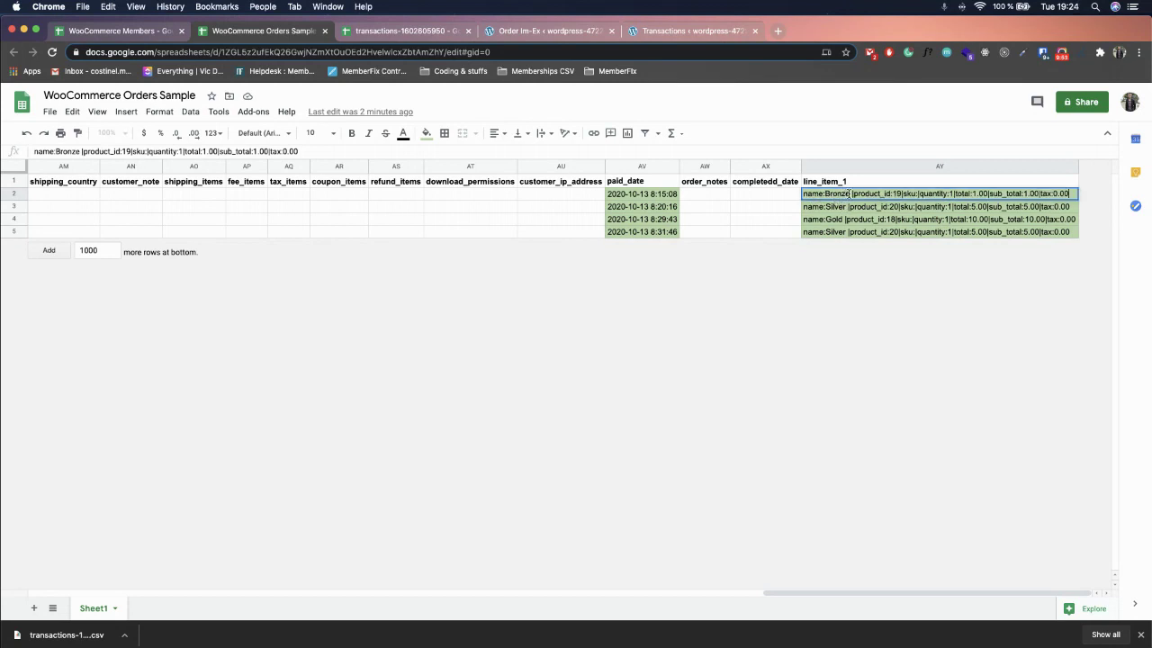
mouse_move(849, 194)
left_mouse_down()
mouse_move(832, 195)
mouse_move(852, 195)
left_mouse_up()
left_click(896, 220)
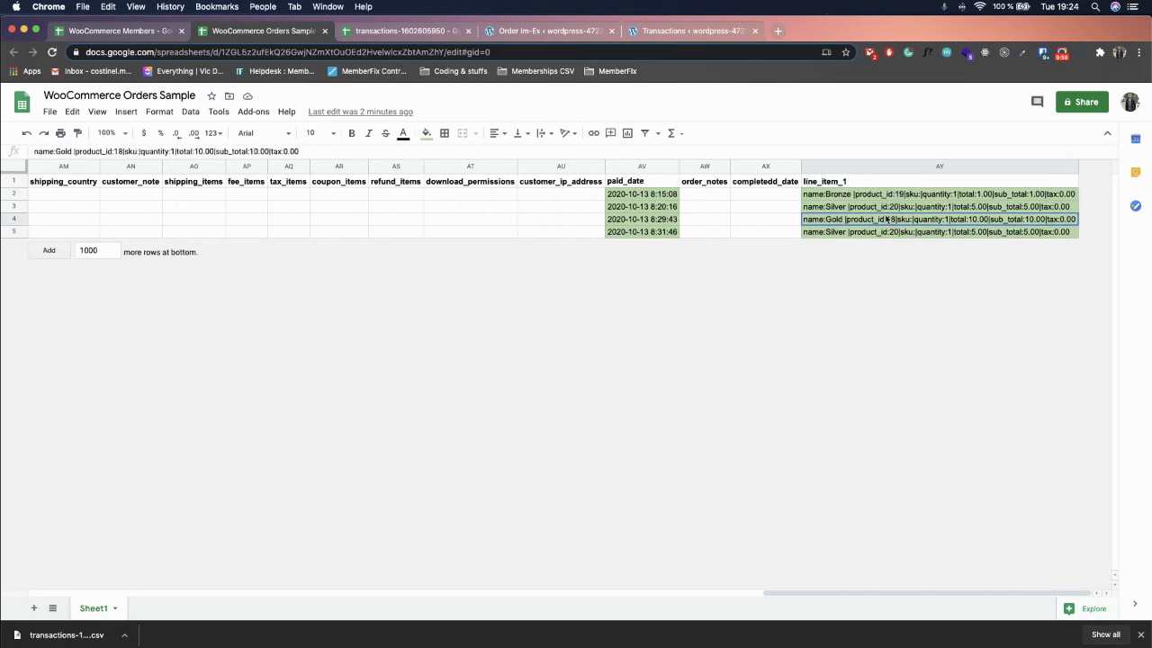
Open the WooCommerce products list, place the orders sheet's tab beside it, and compare the Gold product's ID with its line_item_1 entry.
left_click(519, 38)
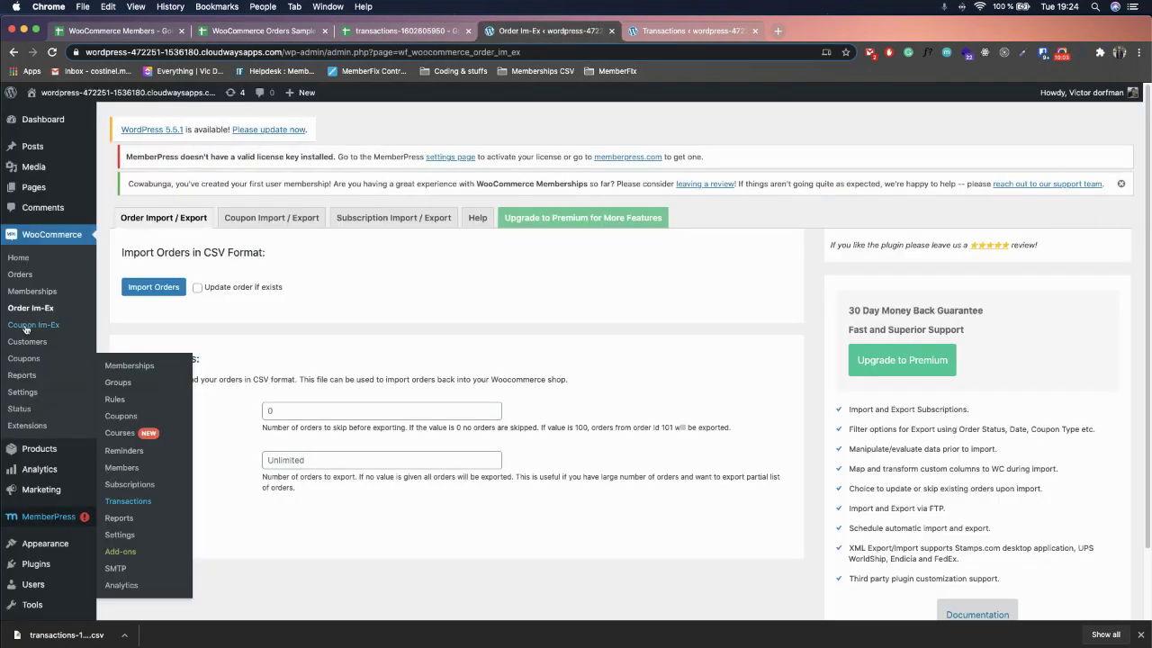
mouse_move(32, 448)
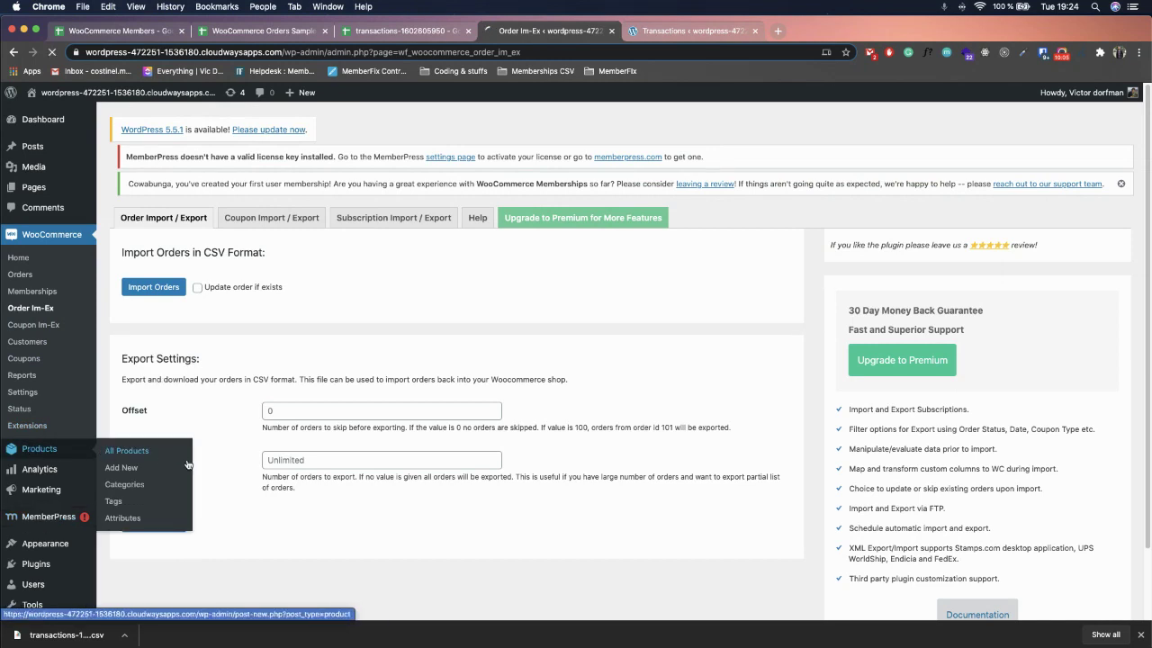
left_click(126, 450)
left_click(385, 33)
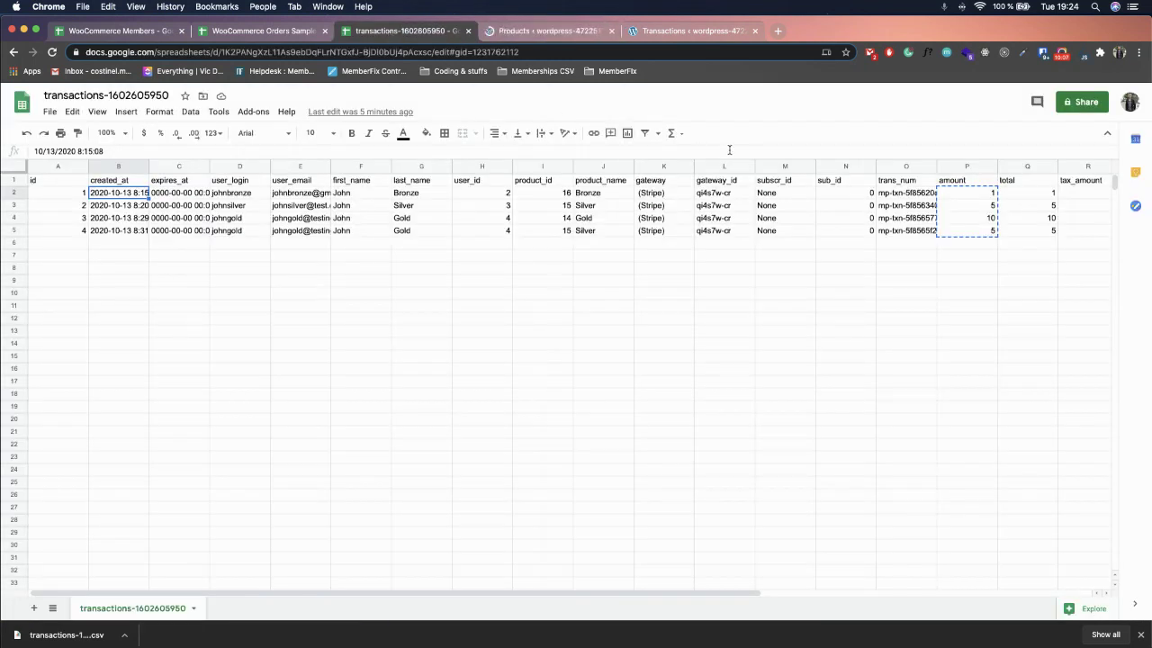
left_click_drag(259, 30, 373, 33)
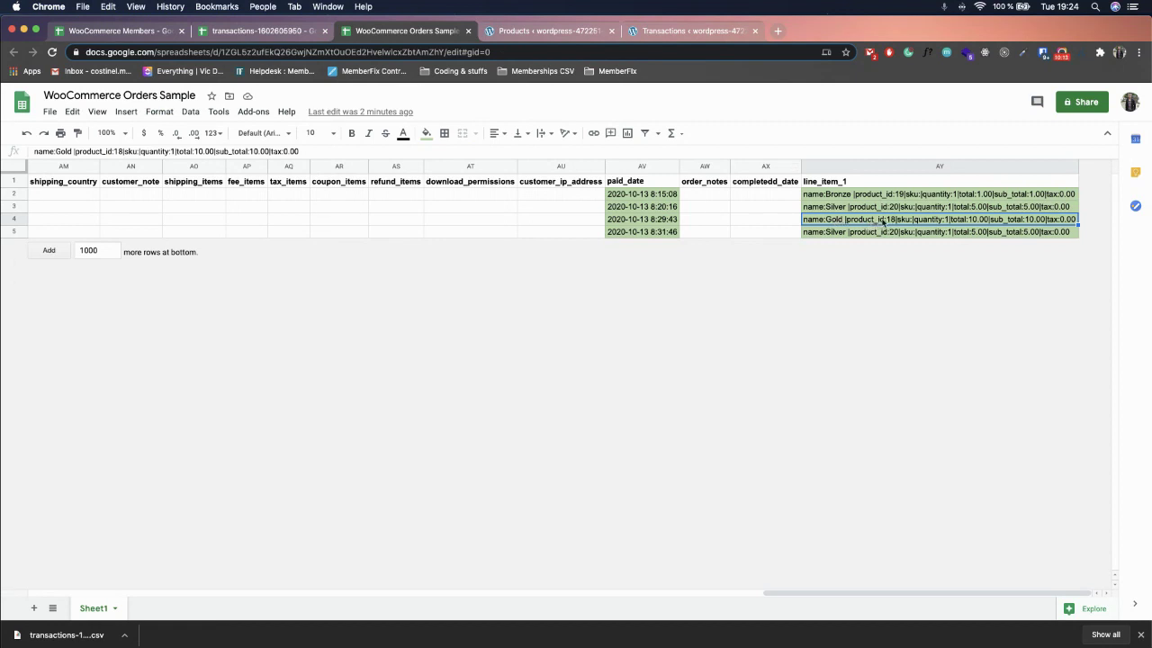
left_click(532, 33)
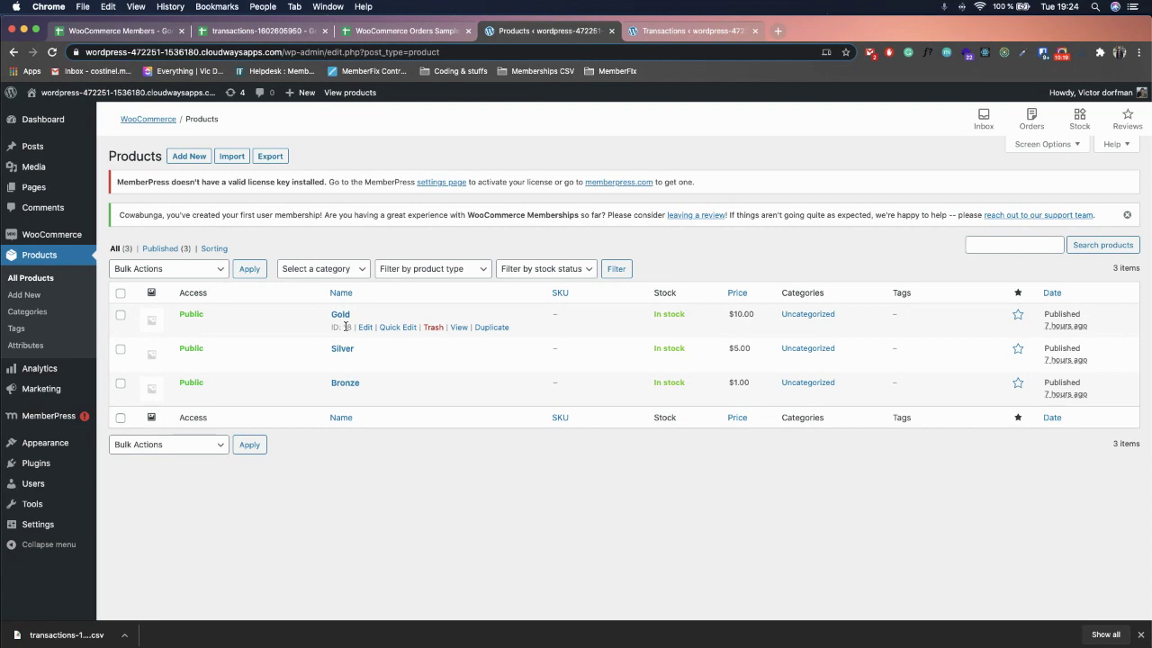
left_click(440, 32)
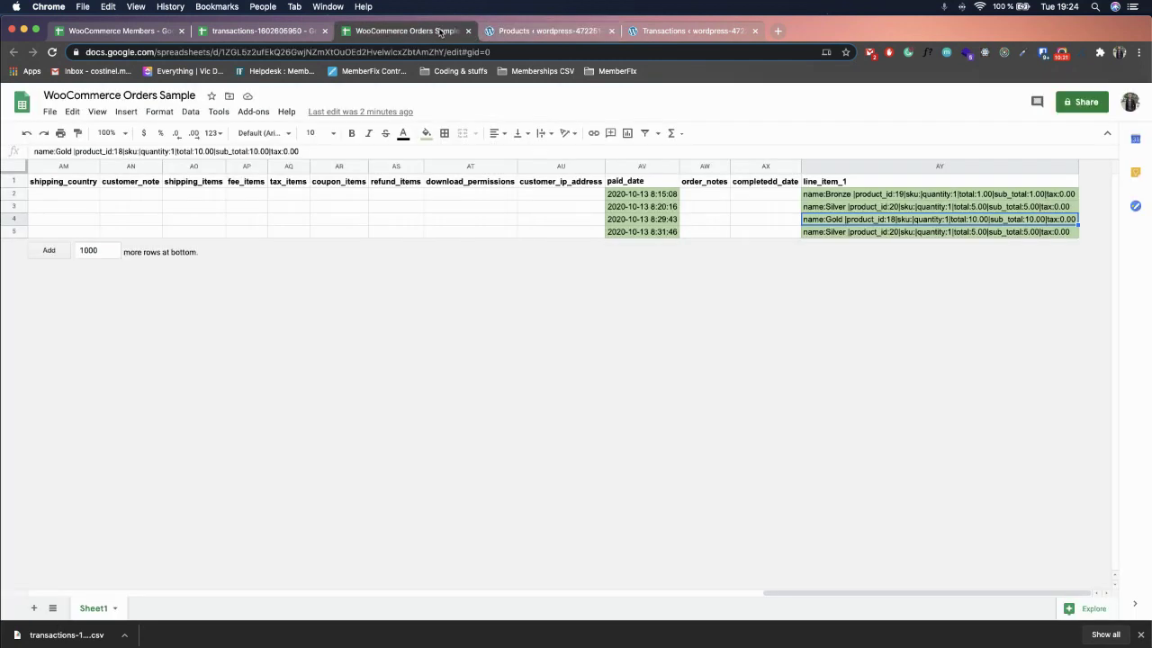
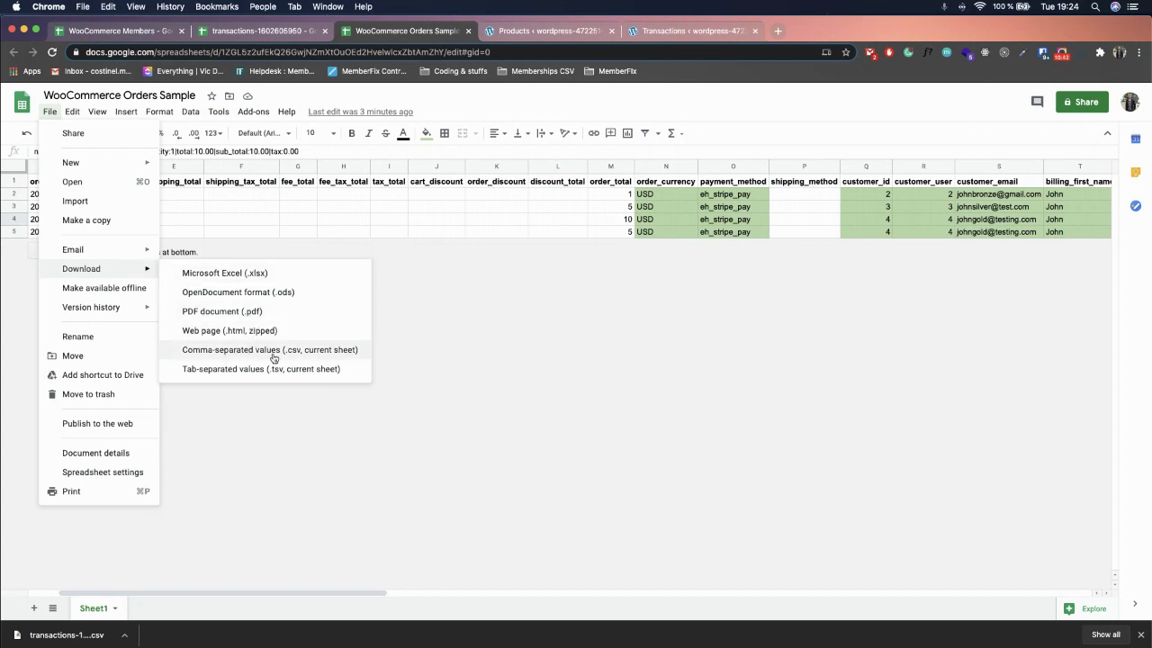
Download the orders sheet as a comma-separated values file and open WooCommerce's Order Im-Ex page.
left_click(268, 353)
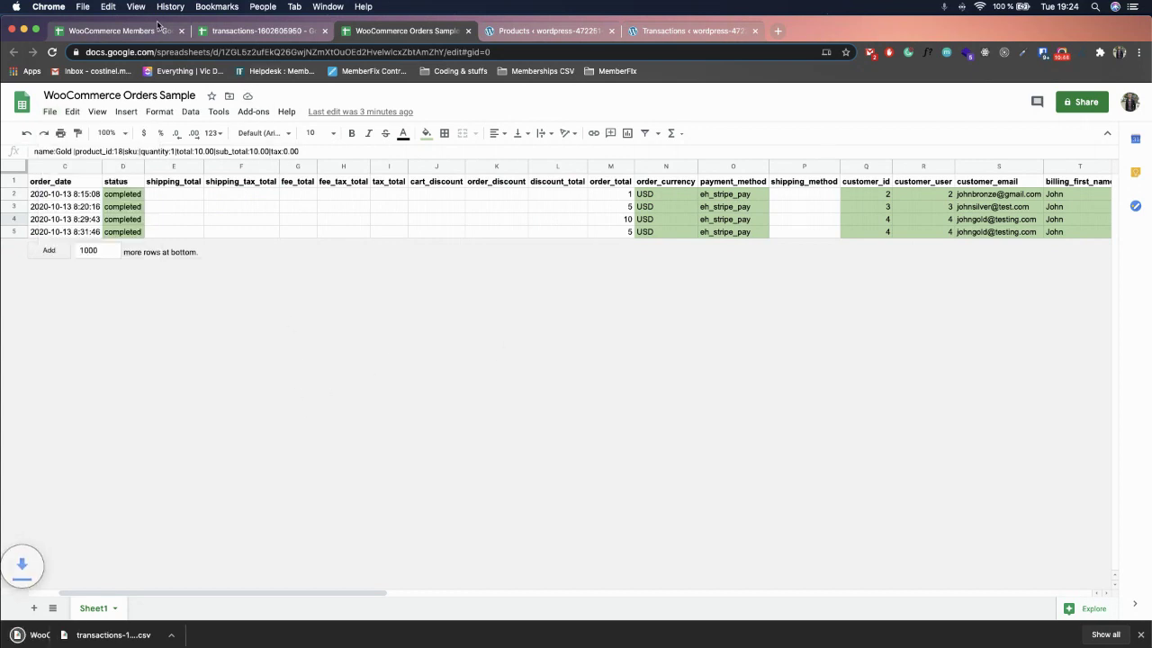
left_click(532, 33)
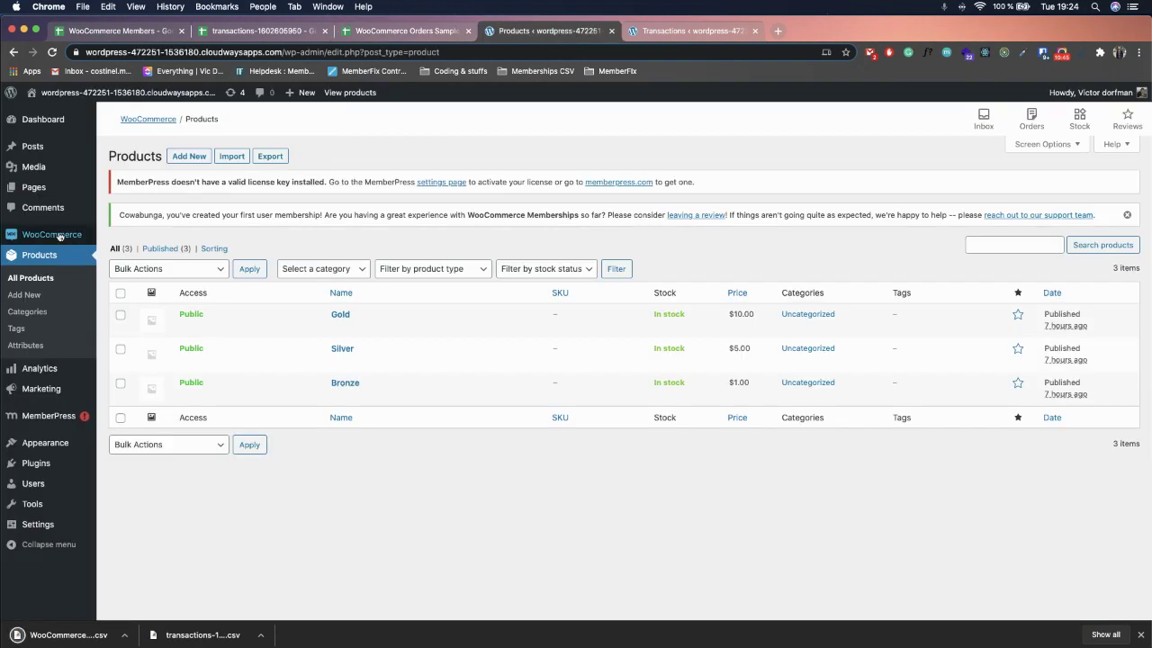
mouse_move(59, 234)
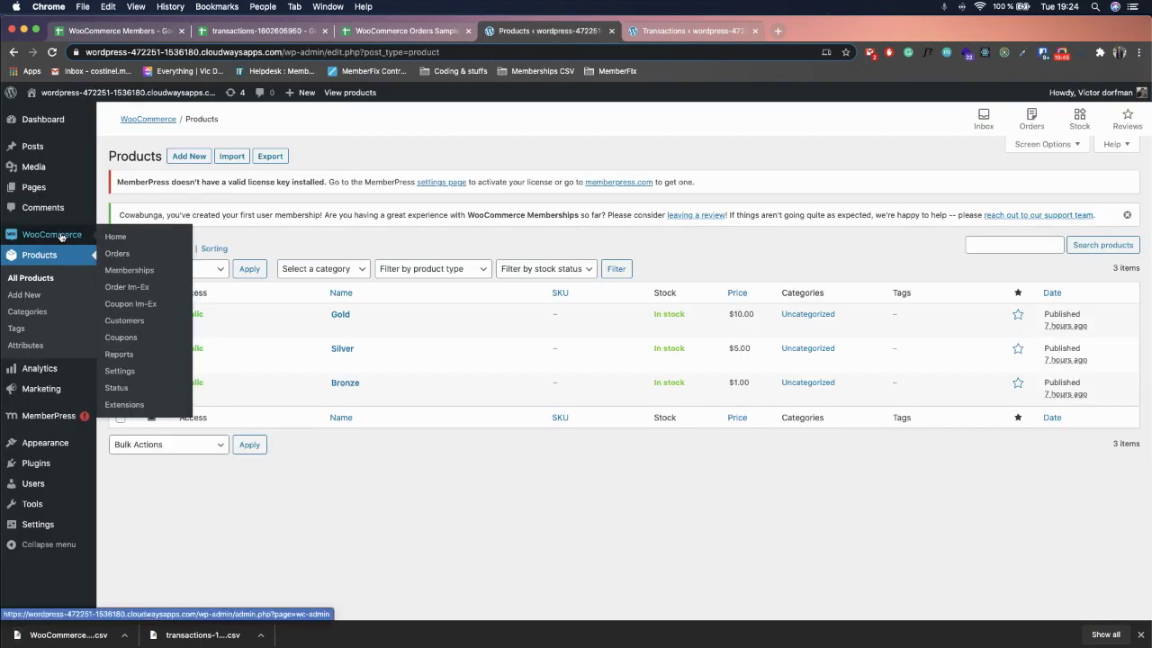
left_click(130, 288)
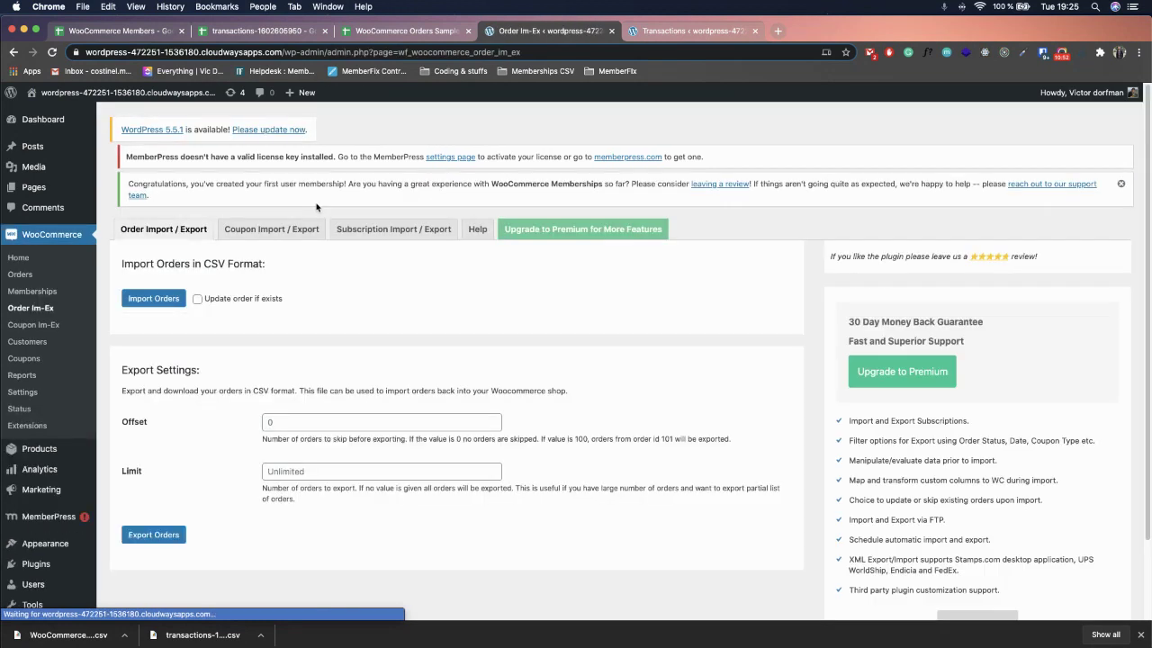
Import the downloaded WooCommerce Orders CSV file through the order importer, leaving the option to update existing orders off.
left_click_drag(68, 634, 164, 306)
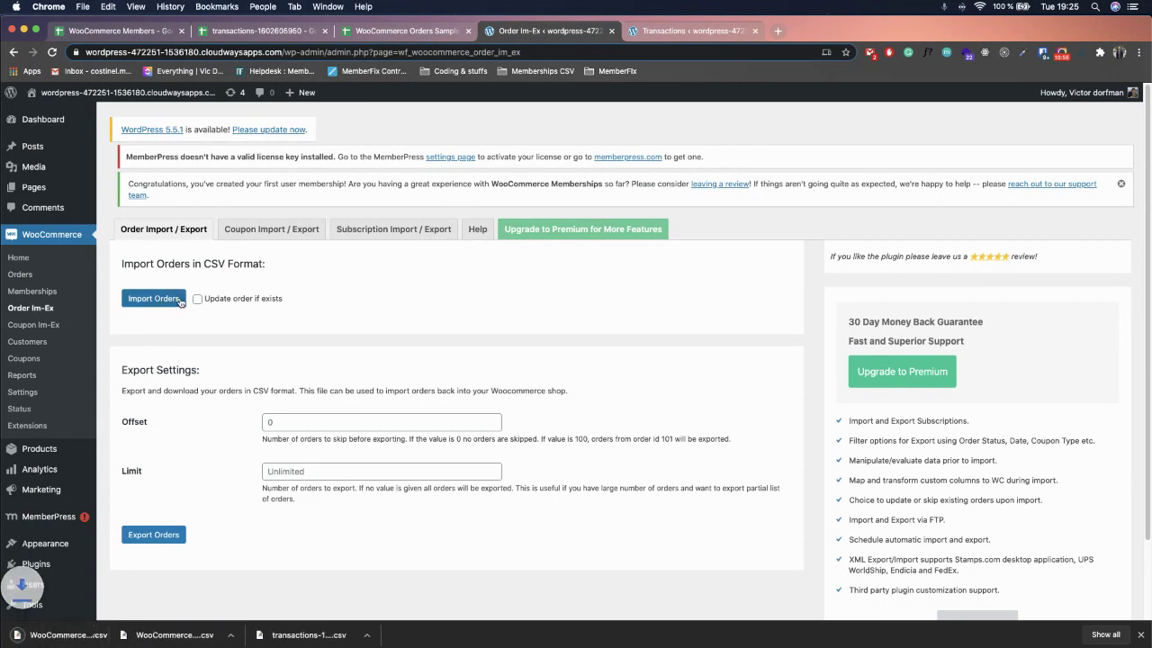
left_click(197, 299)
left_click(197, 299)
left_click(162, 301)
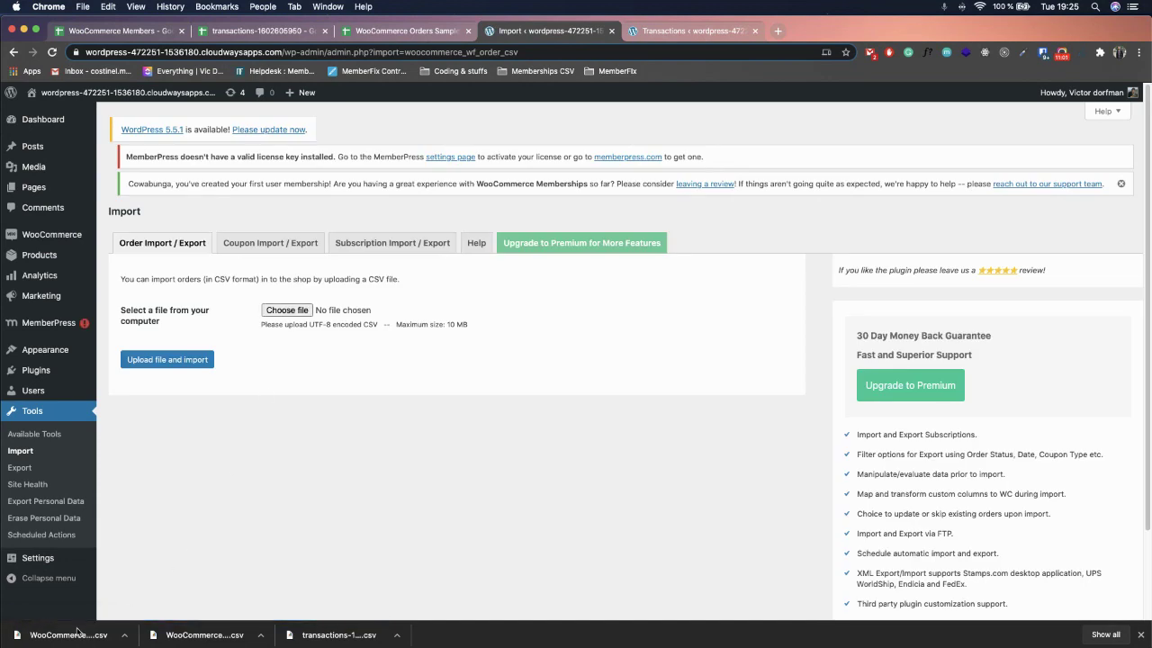
left_click_drag(77, 633, 274, 311)
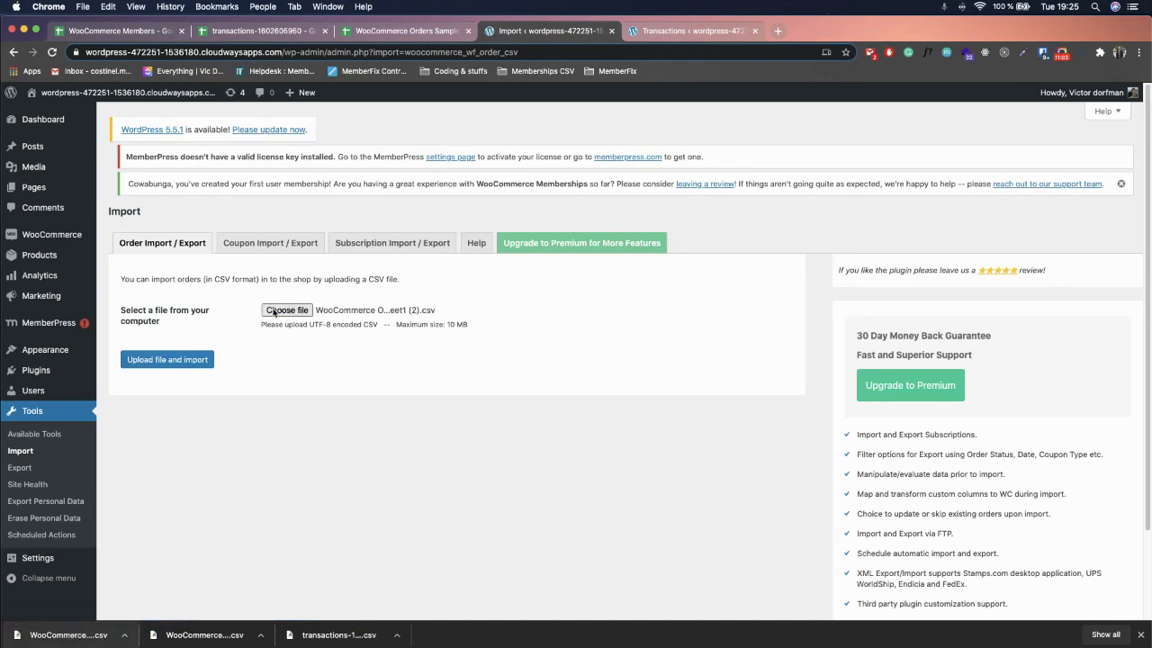
left_click(168, 359)
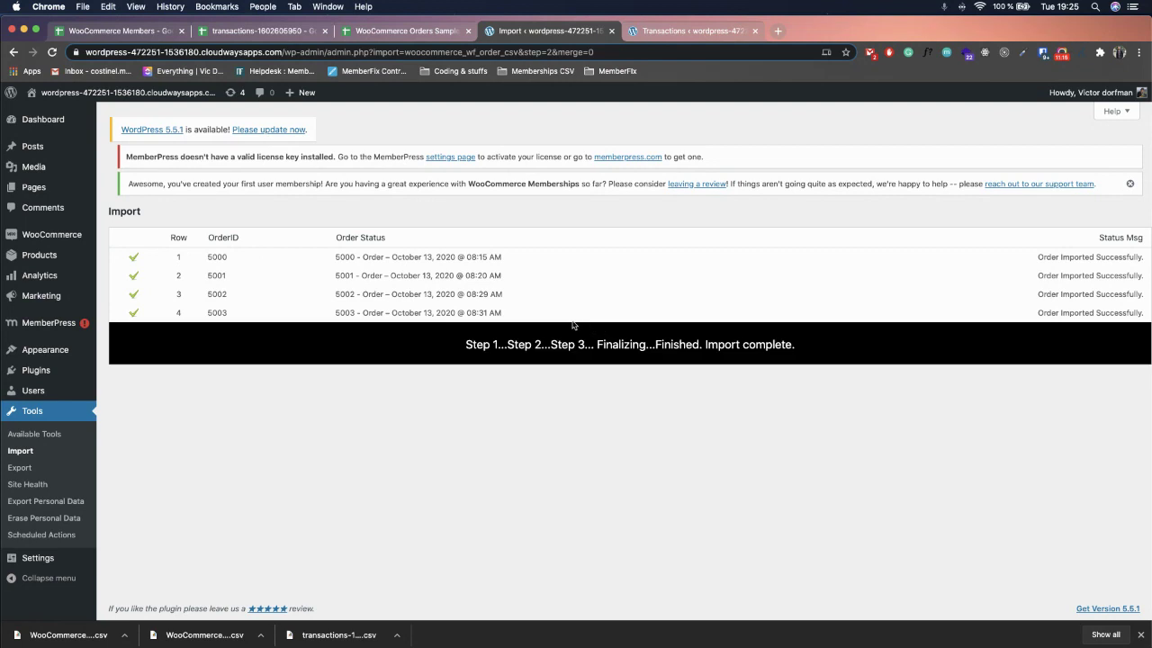
Check the imported orders in the WooCommerce orders list, and open the customers list.
mouse_move(57, 238)
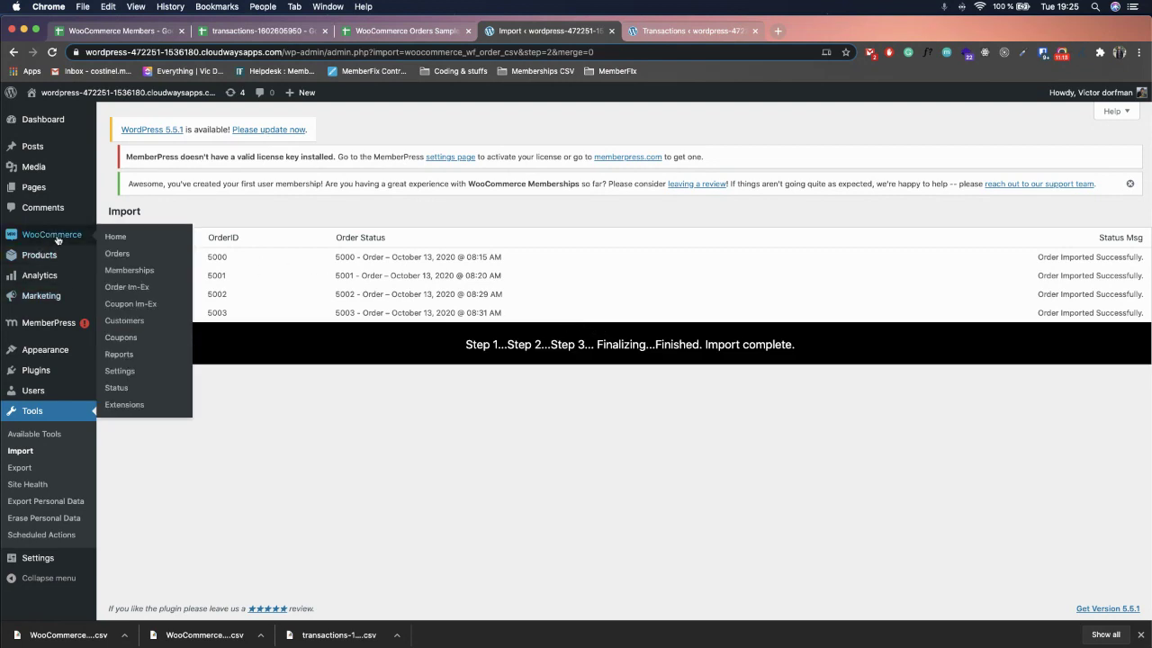
left_click(117, 254)
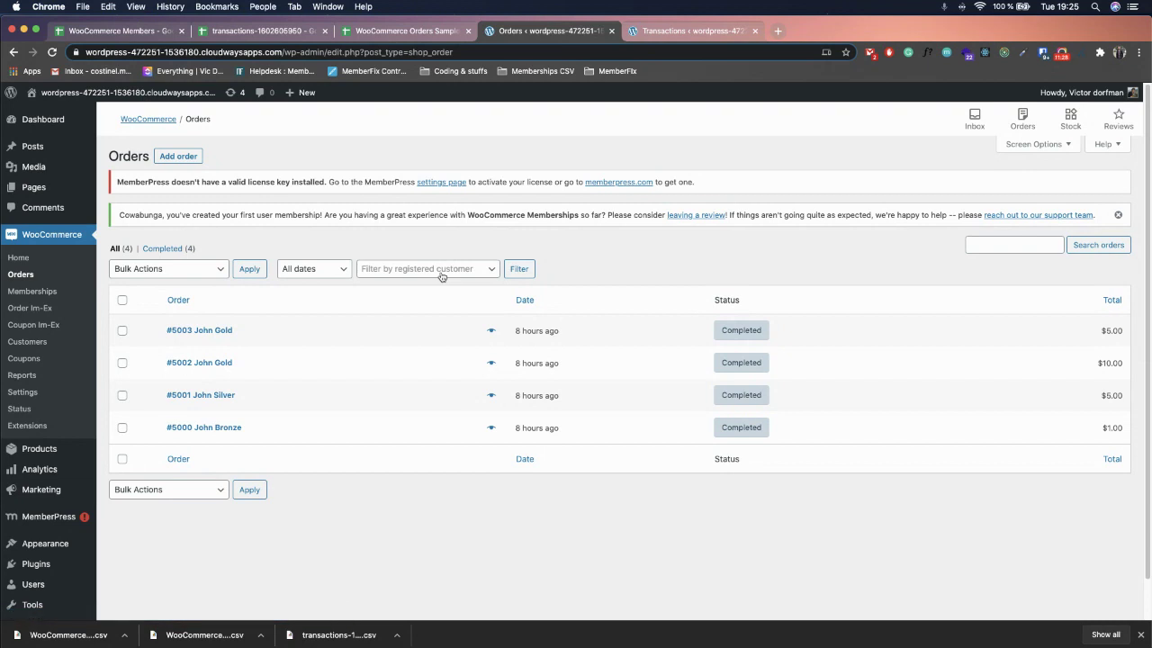
left_click(81, 345)
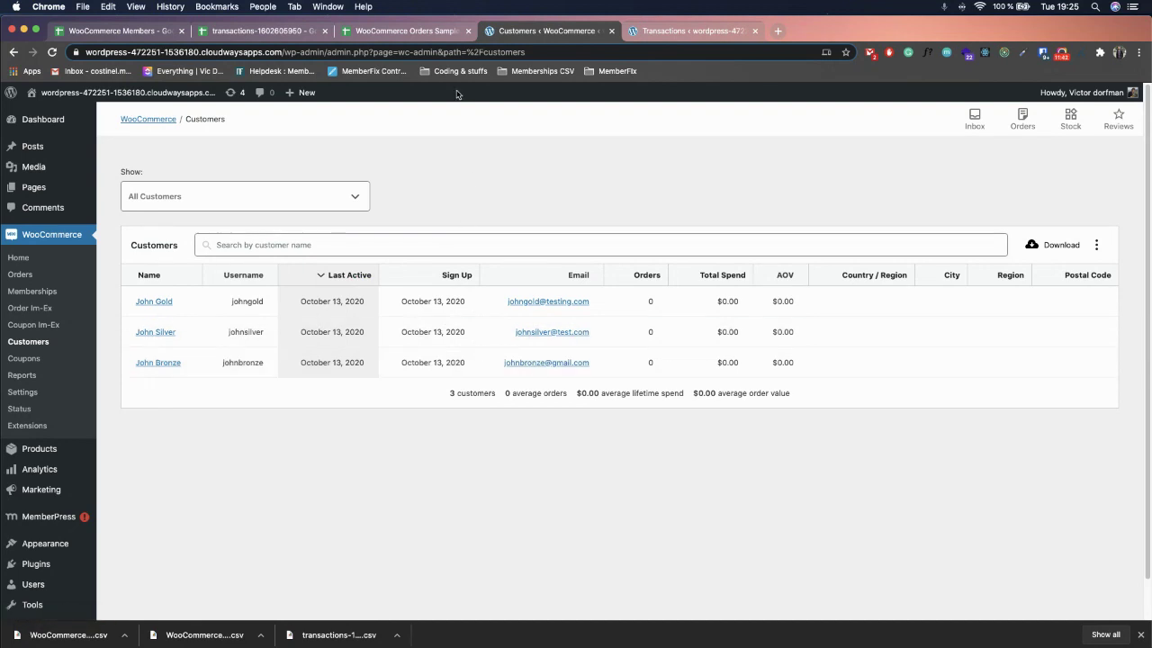
Clear the user_login cell of the fourth transaction in the exported transactions sheet.
left_click(293, 35)
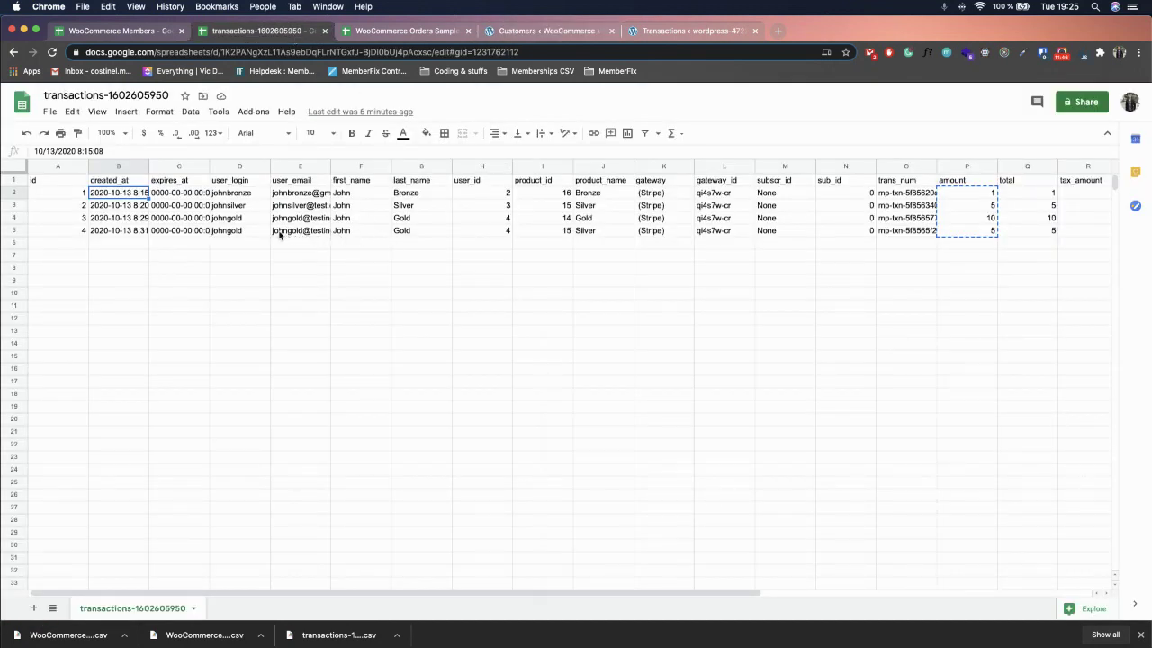
left_click(239, 236)
key("Delete")
left_click(238, 223)
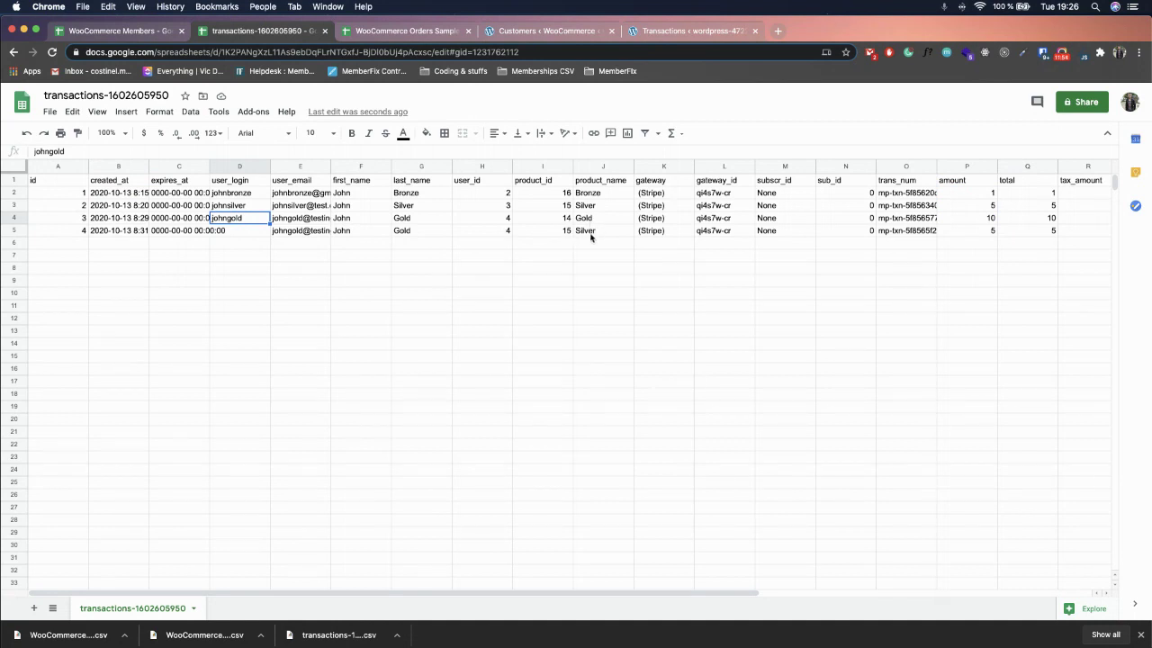
Compare the WooCommerce customers list with the orders and transactions sheets, and open the Memberships member list.
left_click(531, 31)
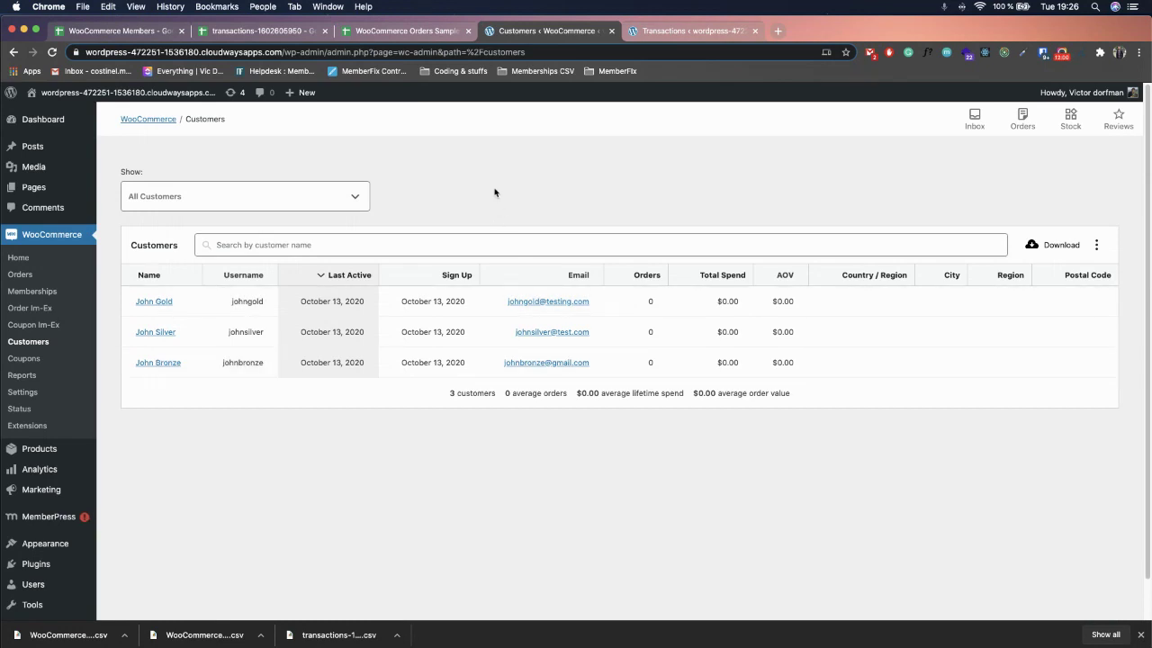
left_click(432, 32)
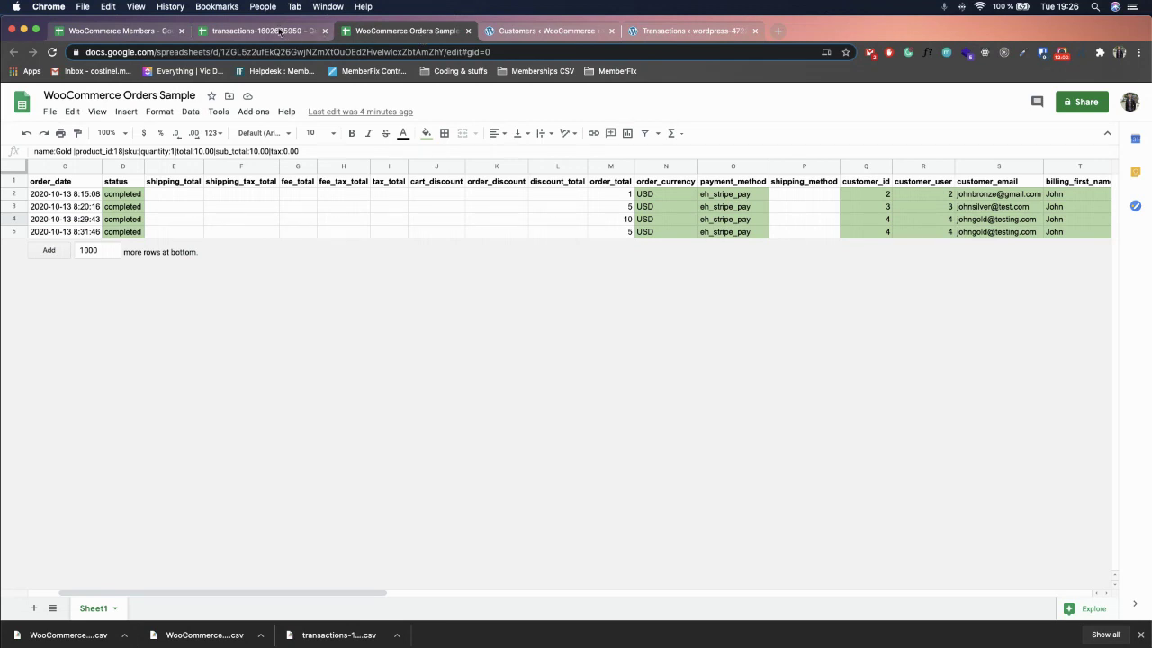
left_click(256, 33)
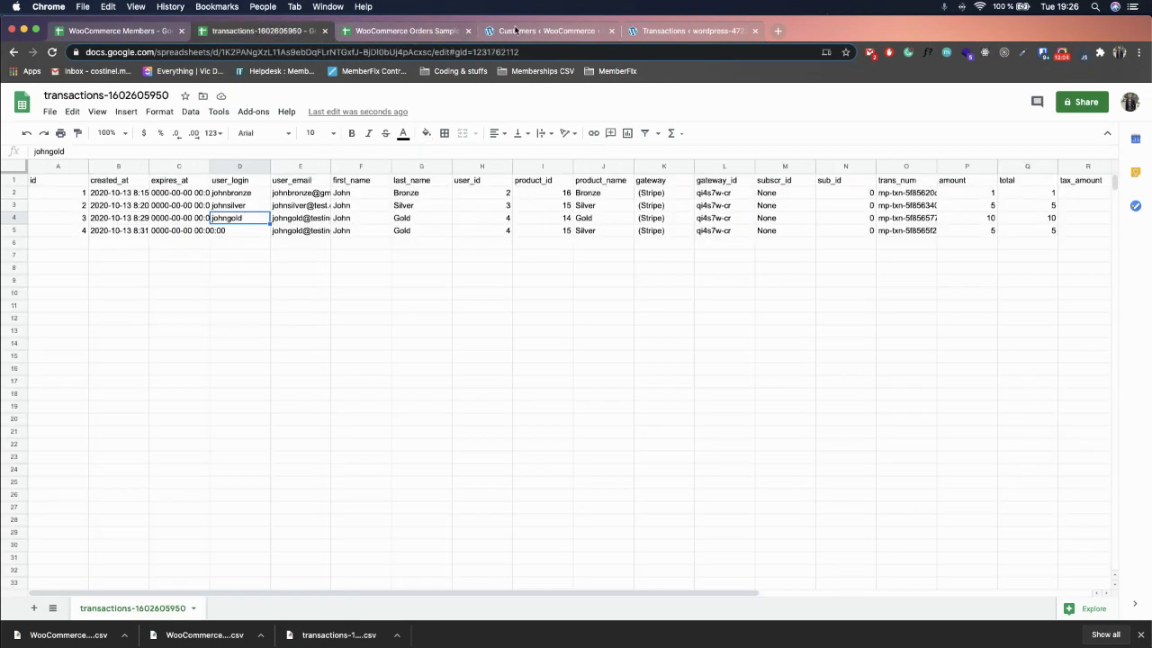
left_click(540, 31)
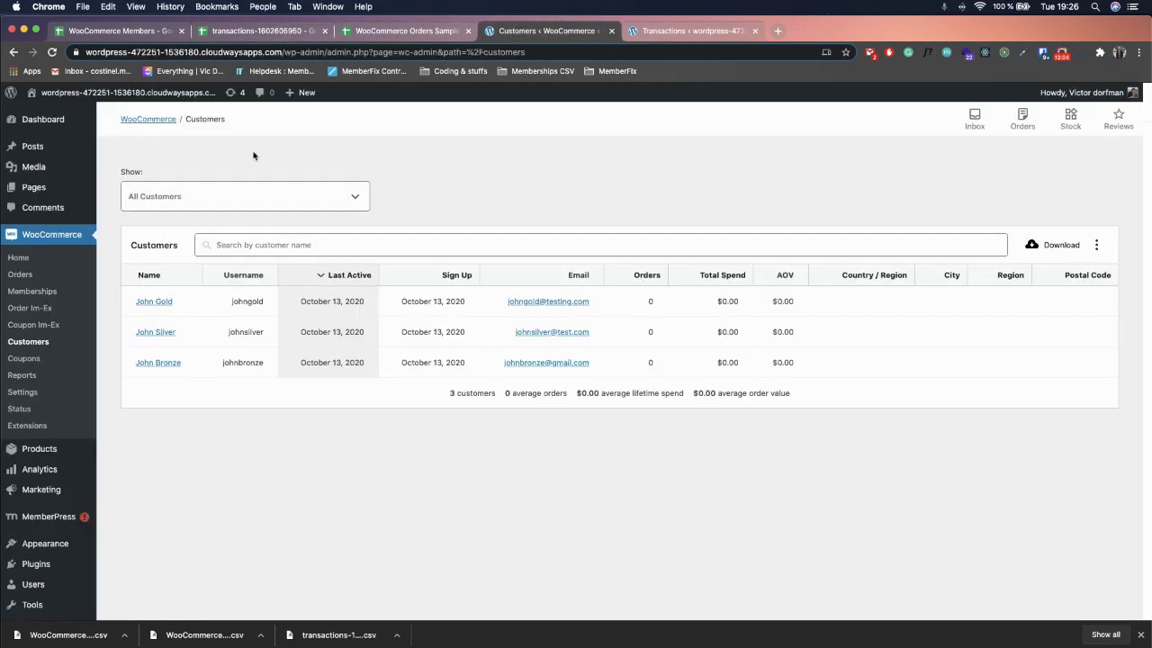
left_click(16, 294)
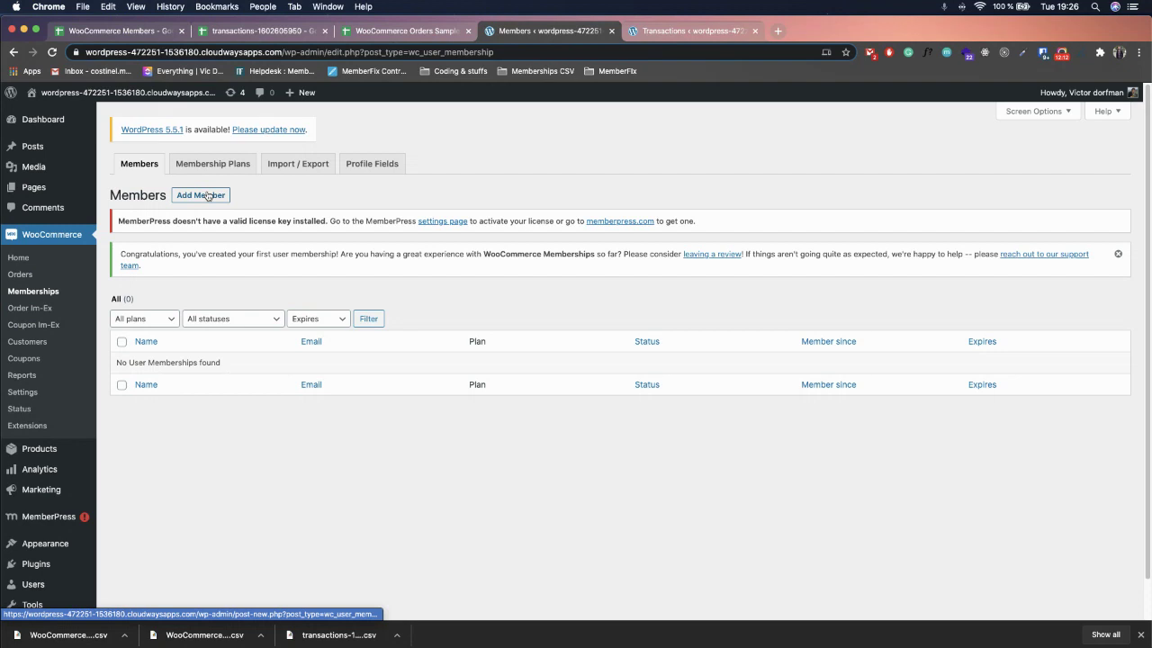
Open the WooCommerce Members sheet and examine its first column and the user_name column.
left_click(246, 30)
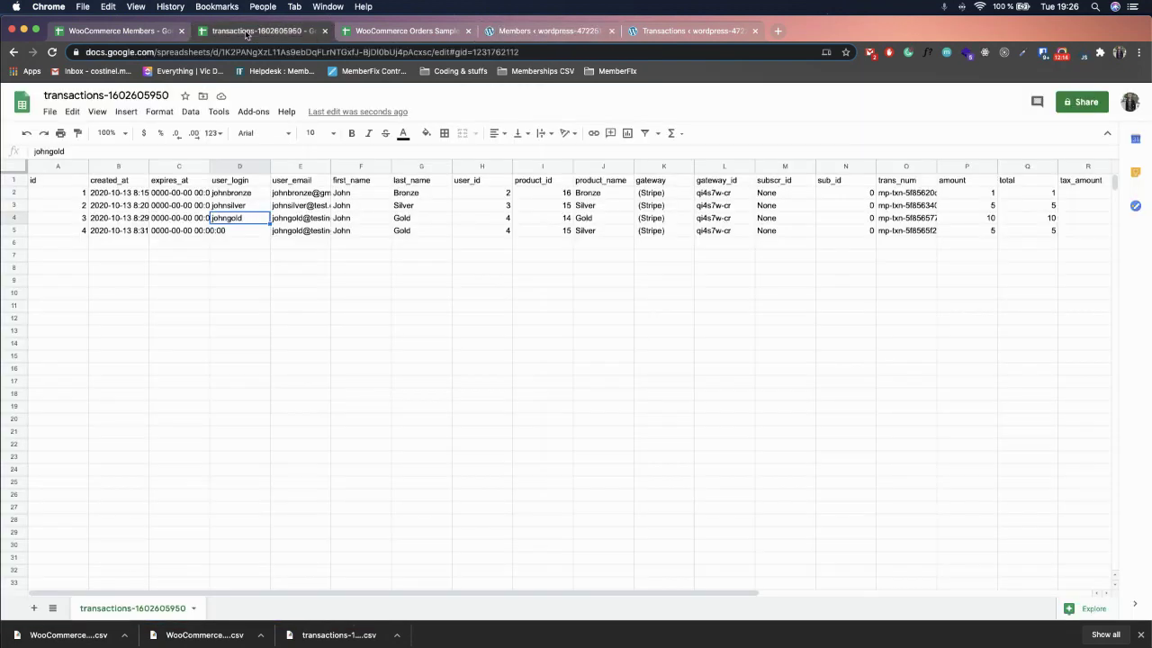
left_click(120, 33)
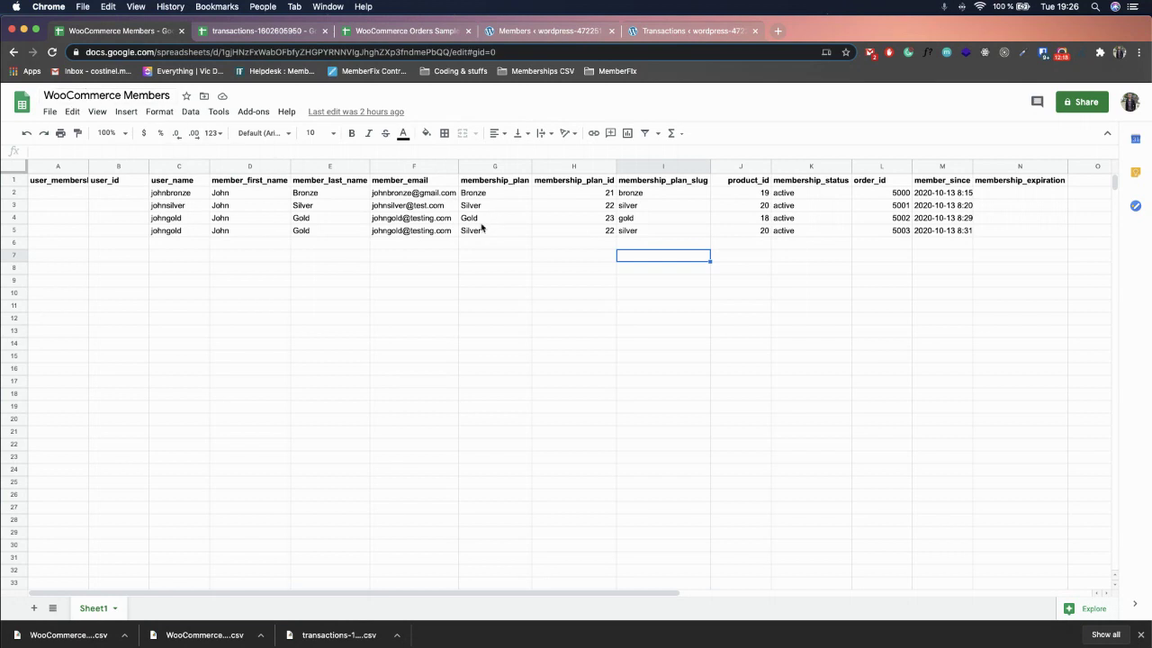
left_click(300, 270)
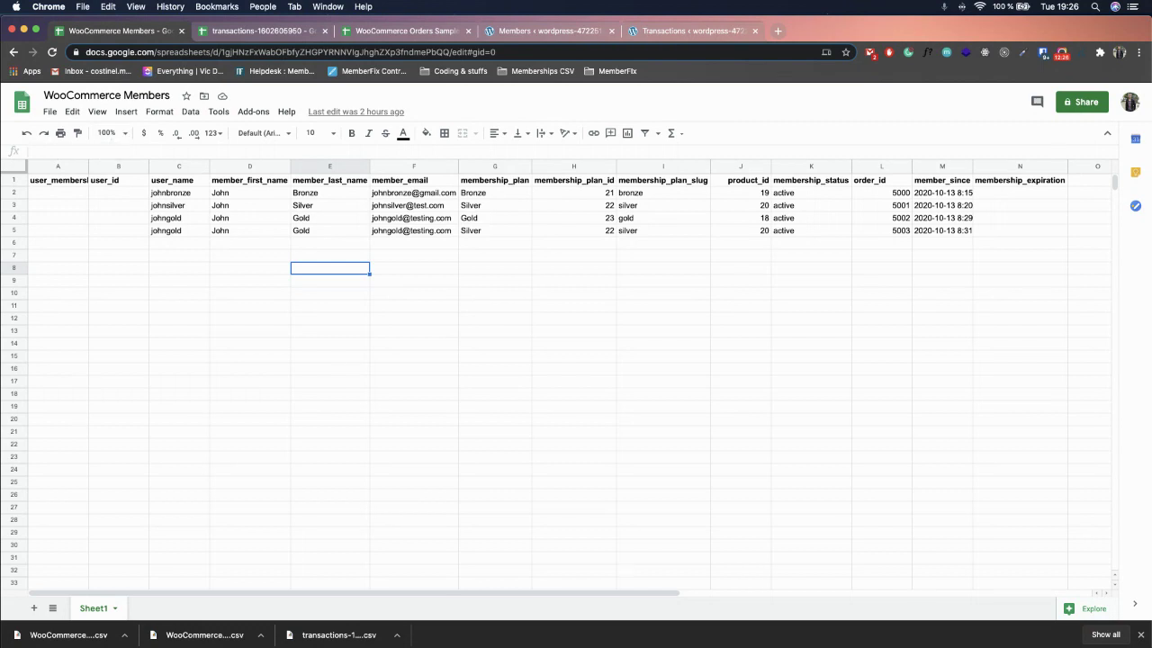
left_click(66, 194)
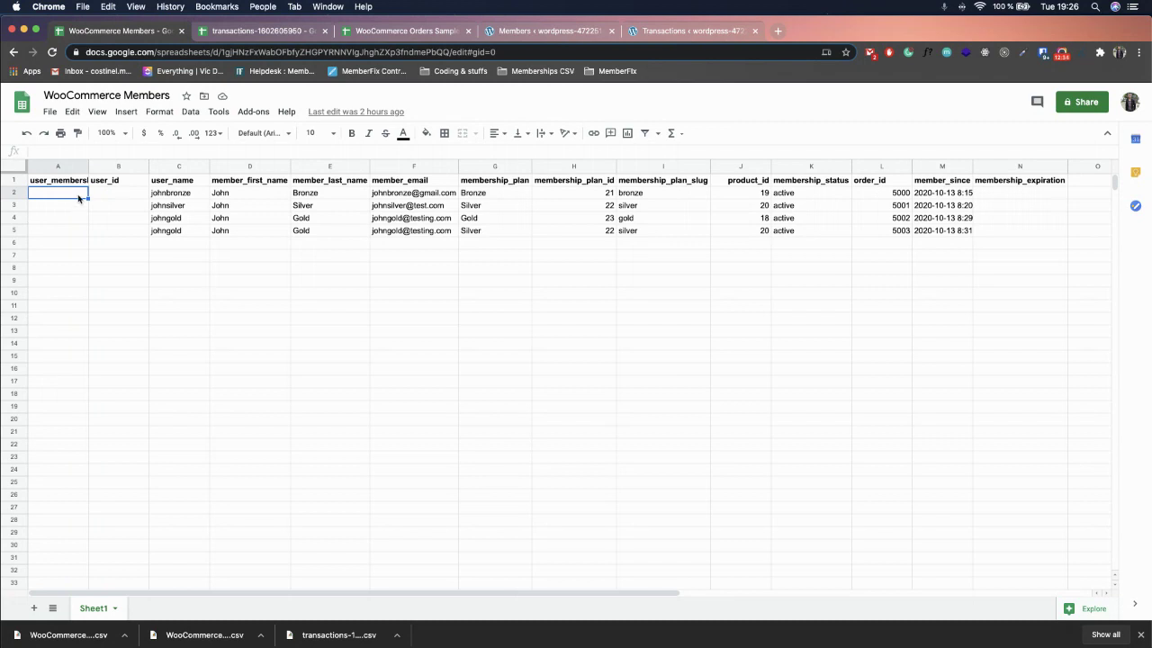
left_click(178, 181)
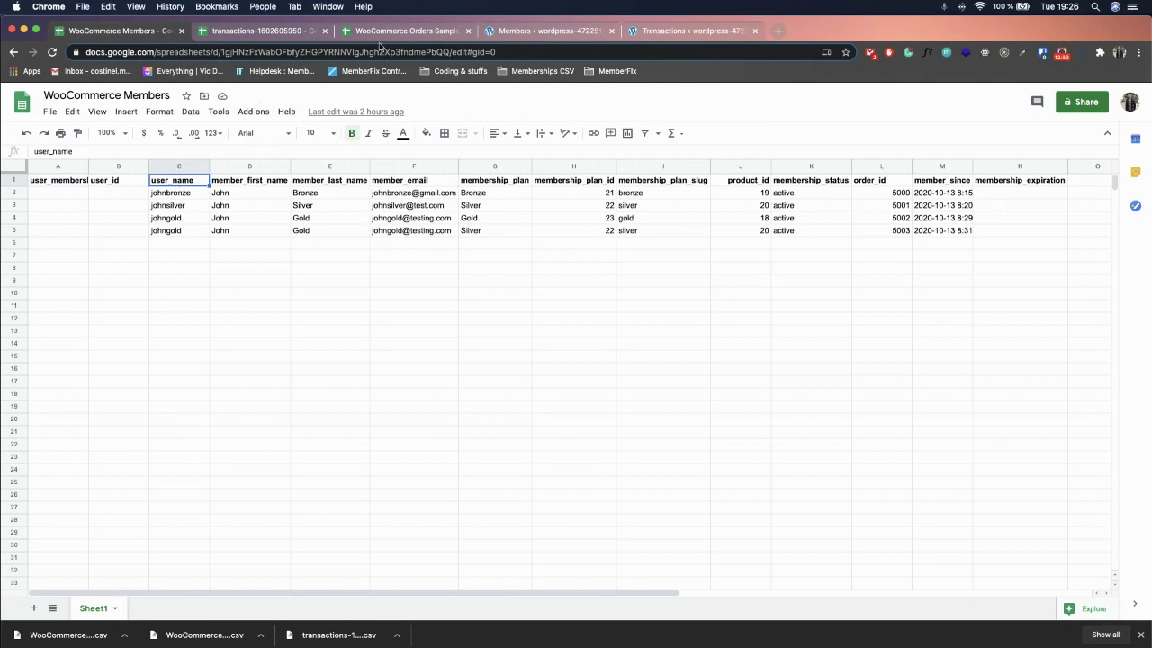
Examine the user_login values in the exported transactions sheet as the source for user_name, and return to the WooCommerce Members sheet.
left_click(266, 32)
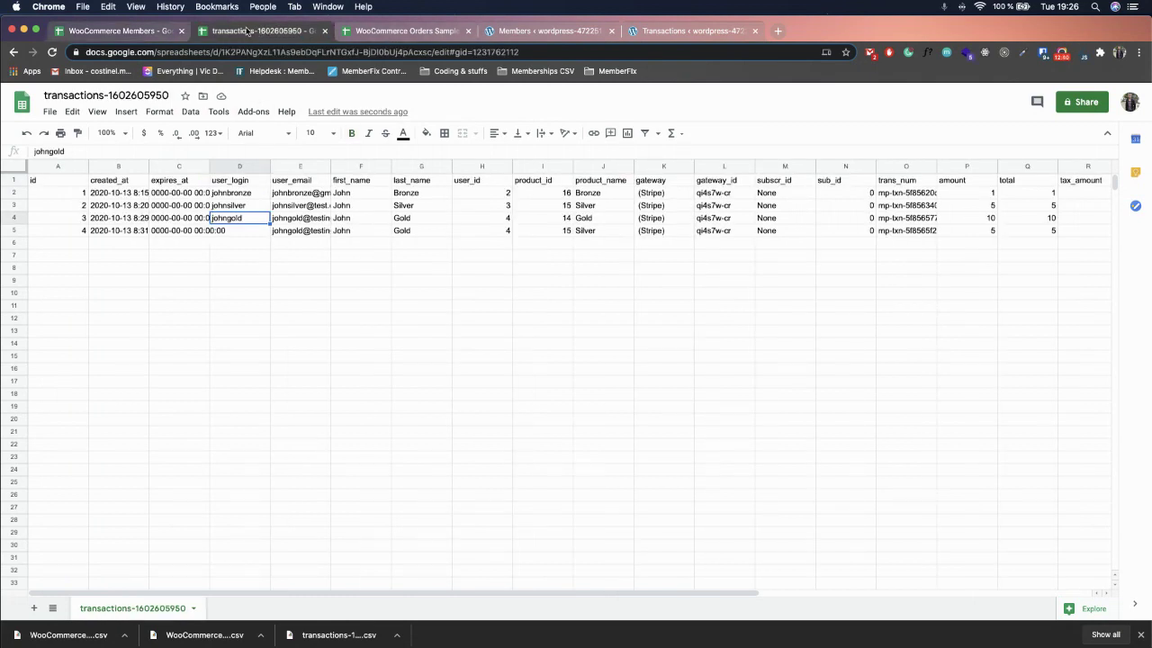
left_click(232, 194)
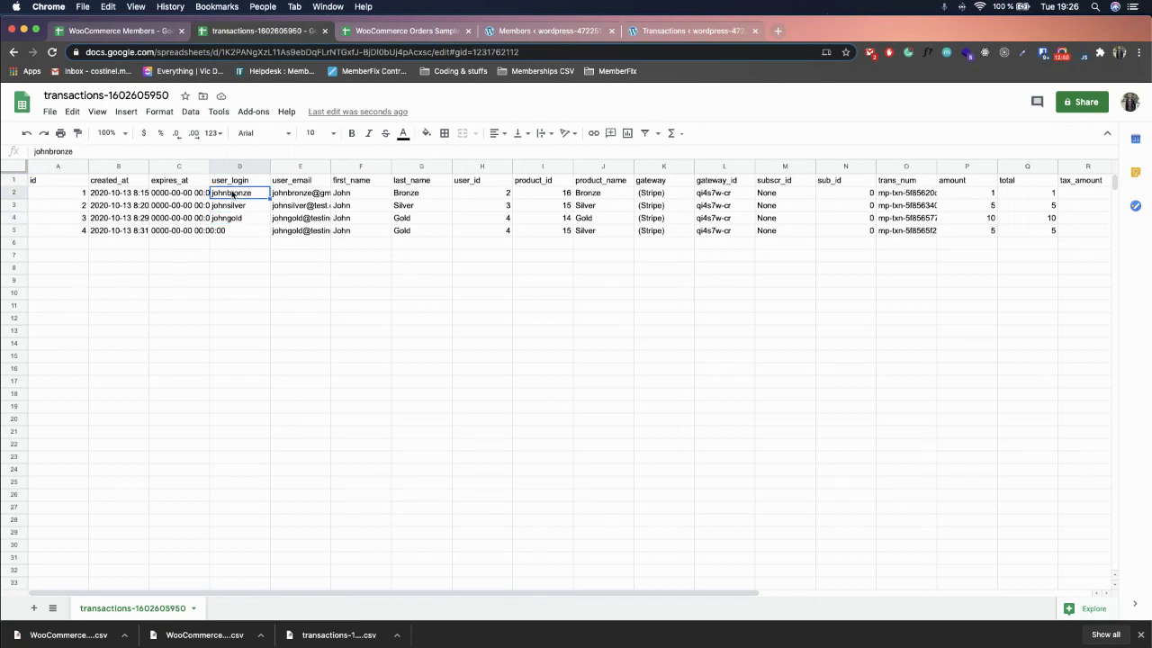
left_click_drag(237, 193, 237, 231)
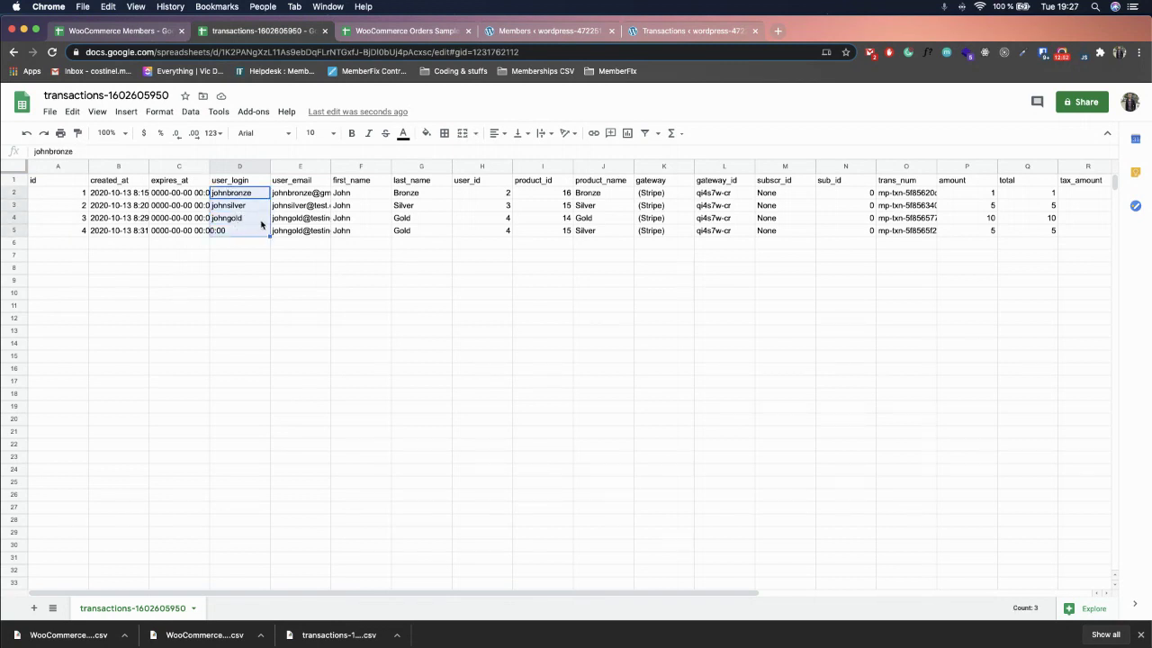
left_click(238, 245)
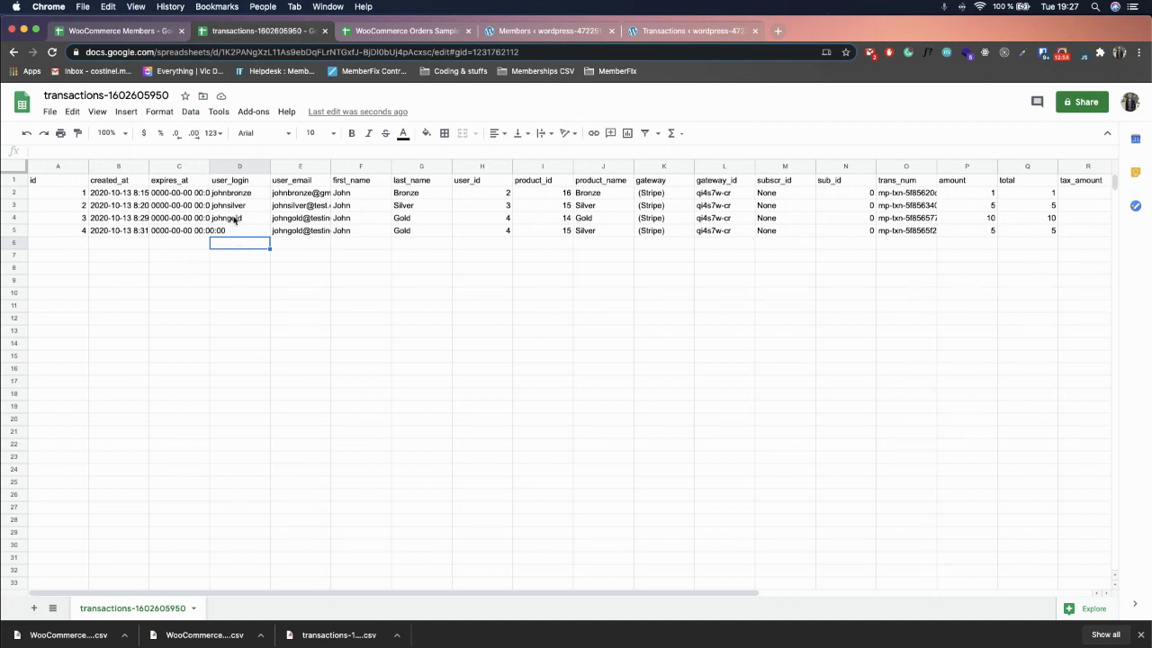
left_click(141, 33)
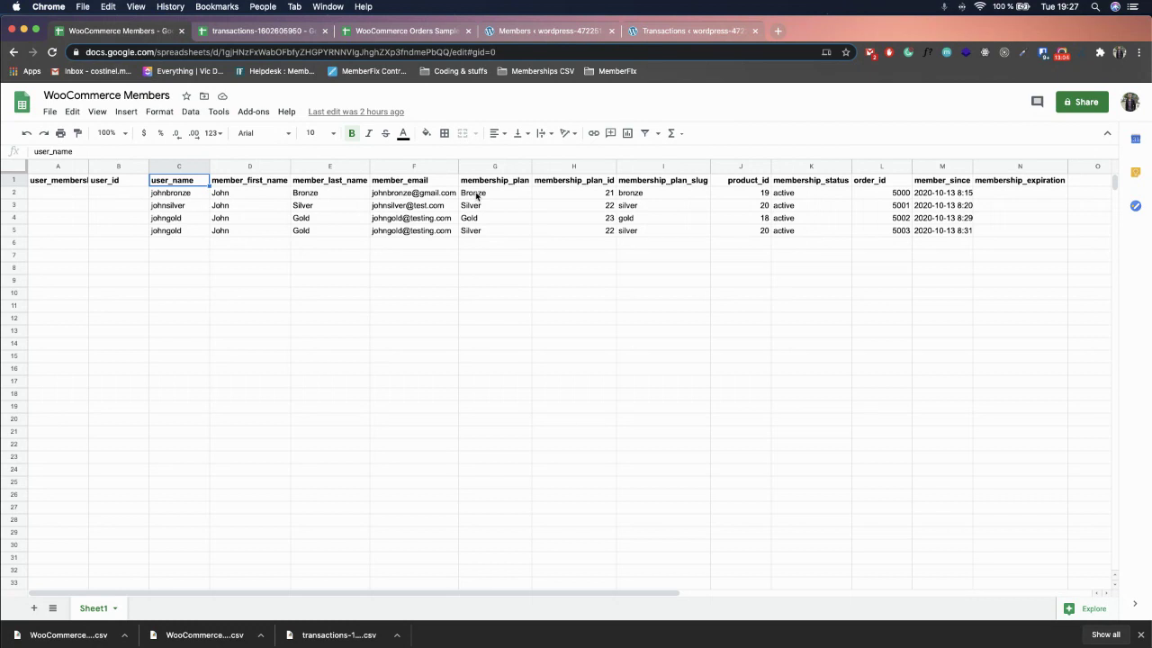
Open the WooCommerce membership plans list and place the WooCommerce Members sheet's tab directly before it.
left_click(527, 33)
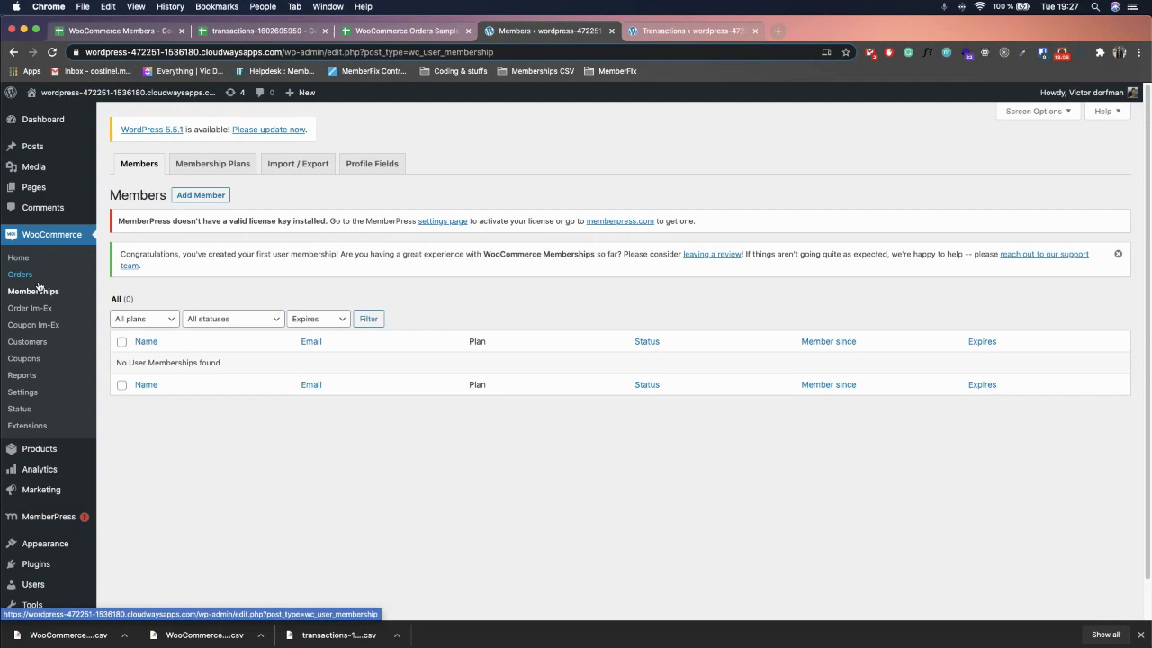
left_click(191, 172)
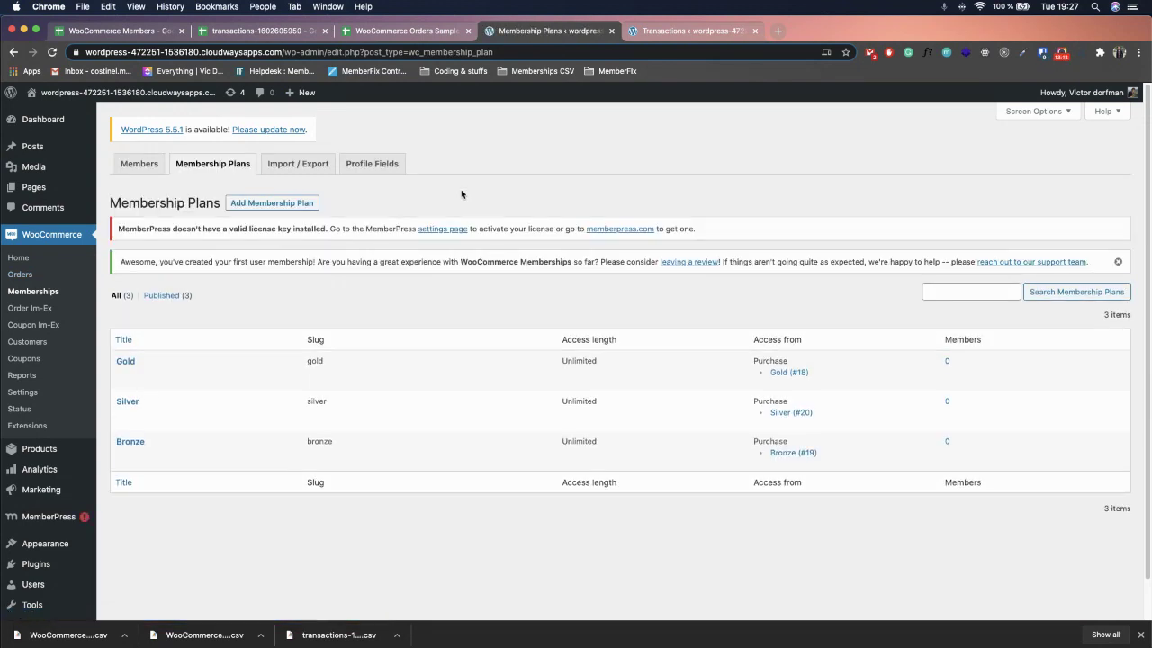
left_click(402, 32)
left_click_drag(135, 33, 401, 32)
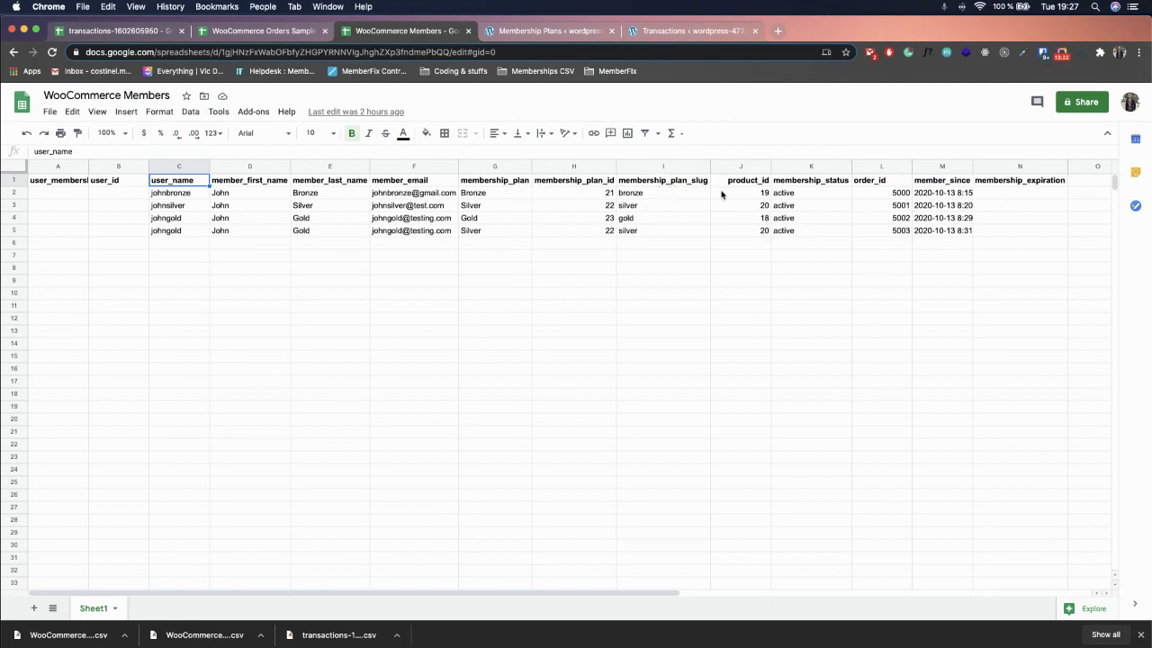
Compare the Gold membership plan's ID in the plans list with the membership_plan_id column of the WooCommerce Members sheet.
left_click(549, 35)
left_click(405, 31)
left_click(509, 36)
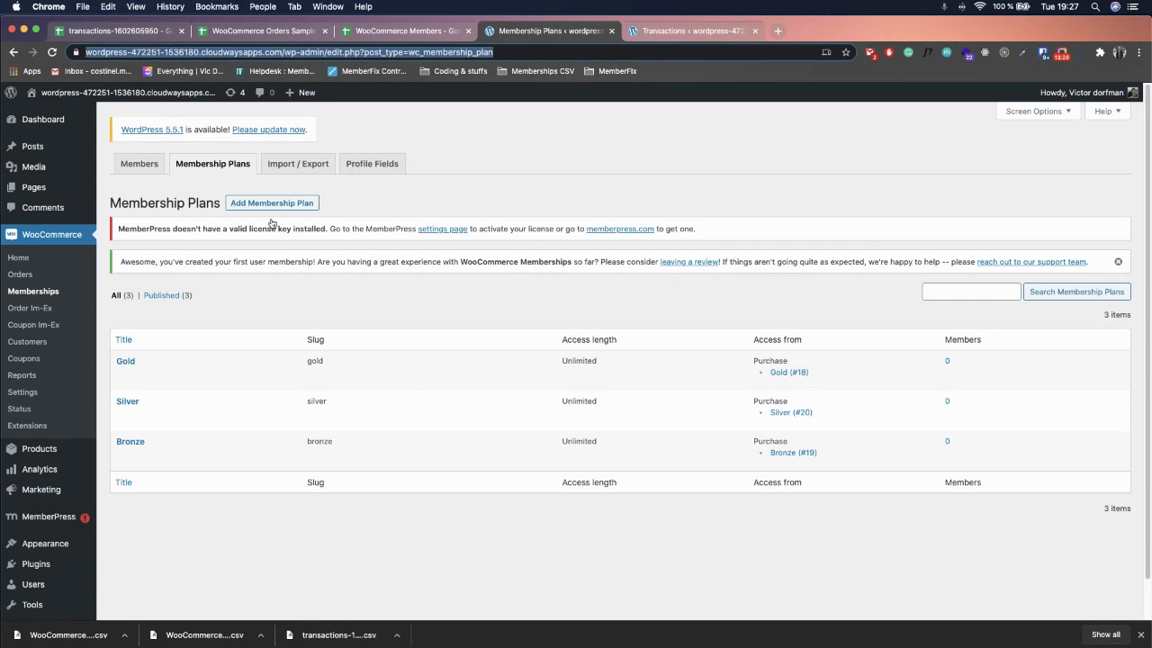
left_click(409, 33)
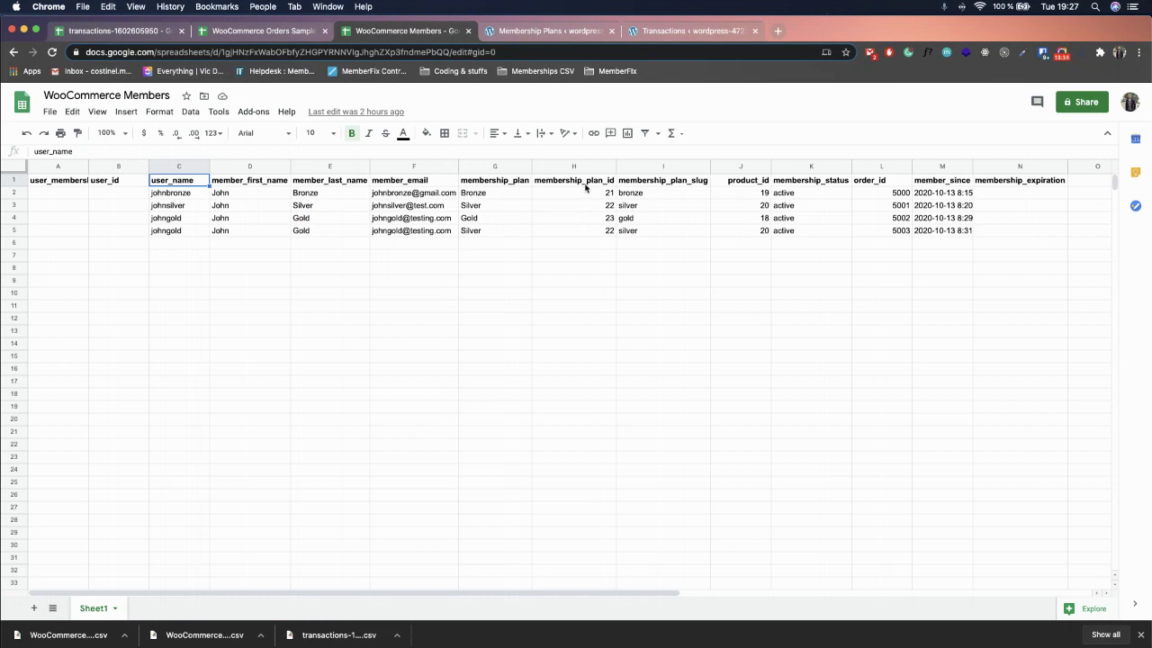
left_click(520, 38)
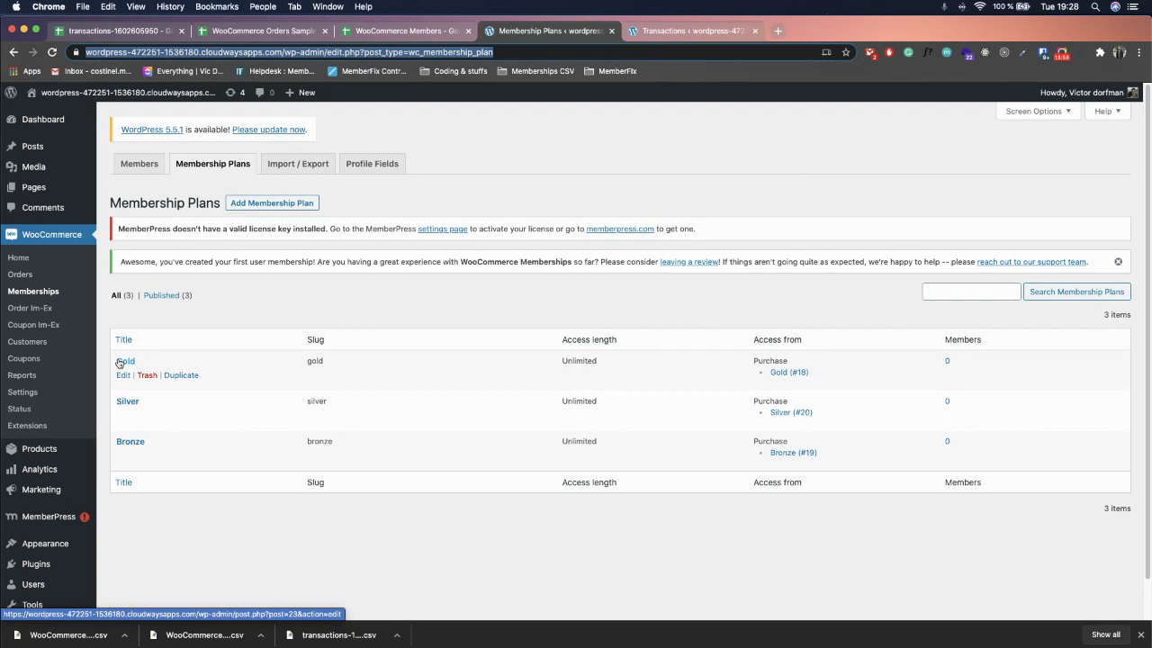
left_click(428, 32)
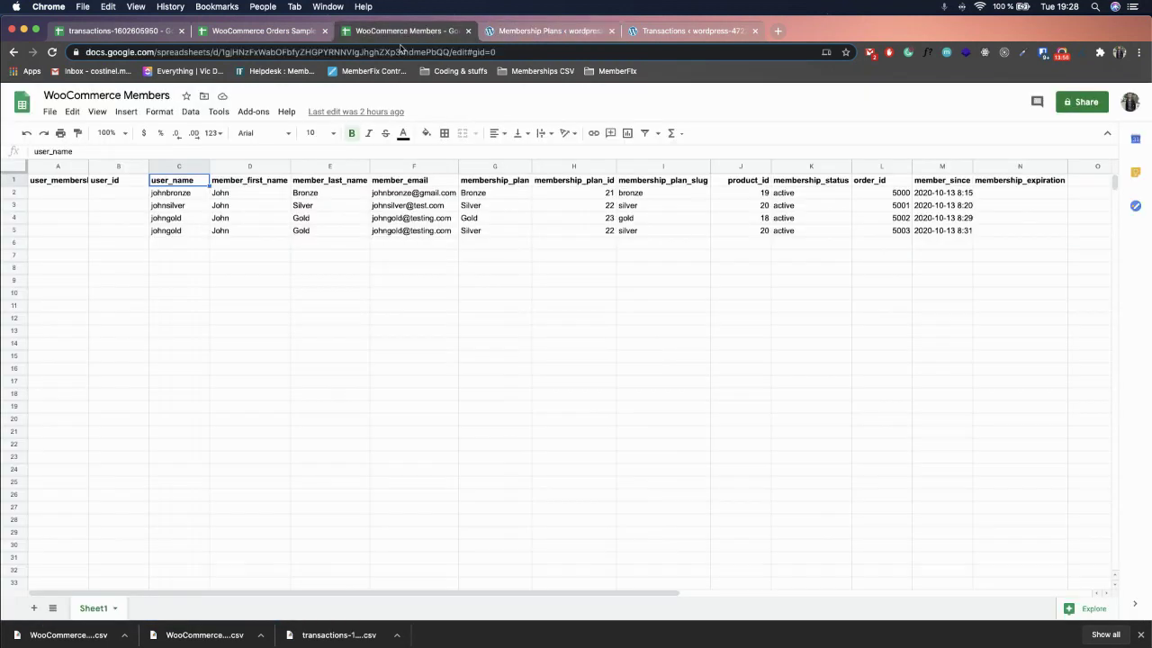
Compare the membership_plan_slug column of the WooCommerce Members sheet with the slugs in the WooCommerce membership plans list.
left_click(267, 31)
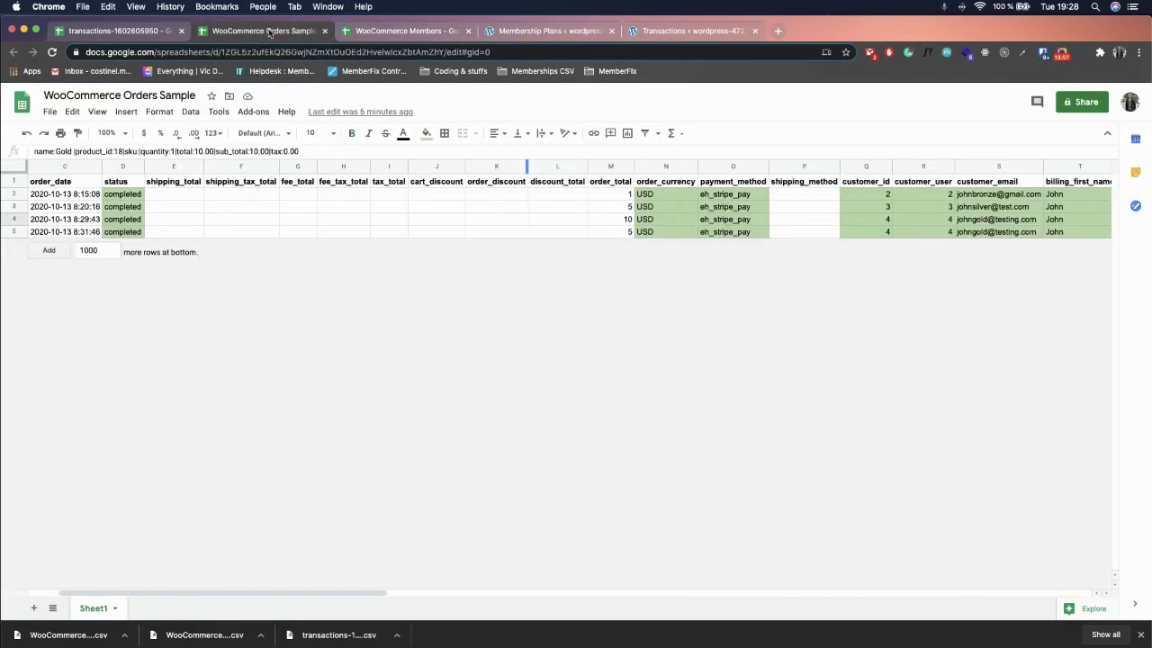
left_click(135, 34)
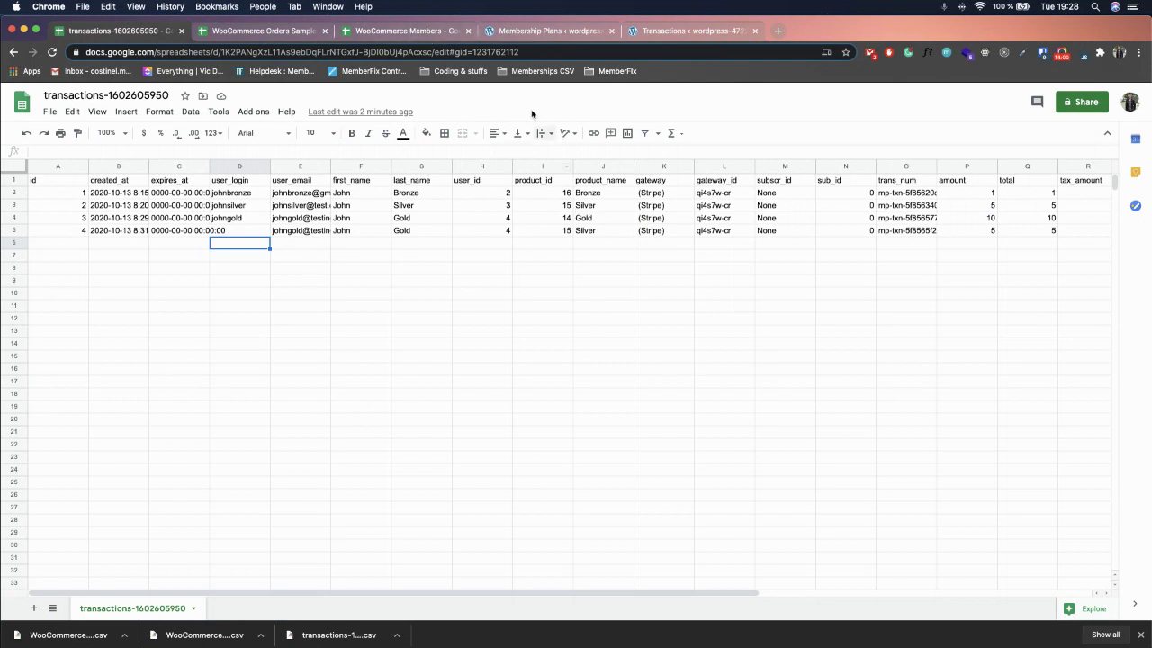
left_click(387, 34)
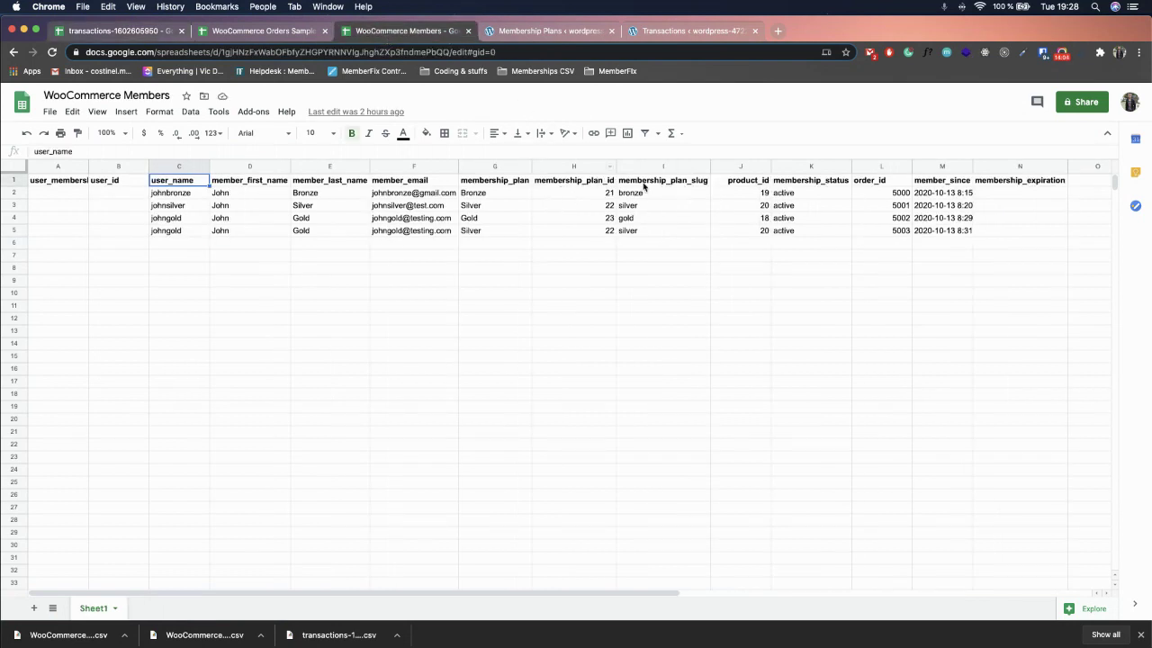
left_click(536, 32)
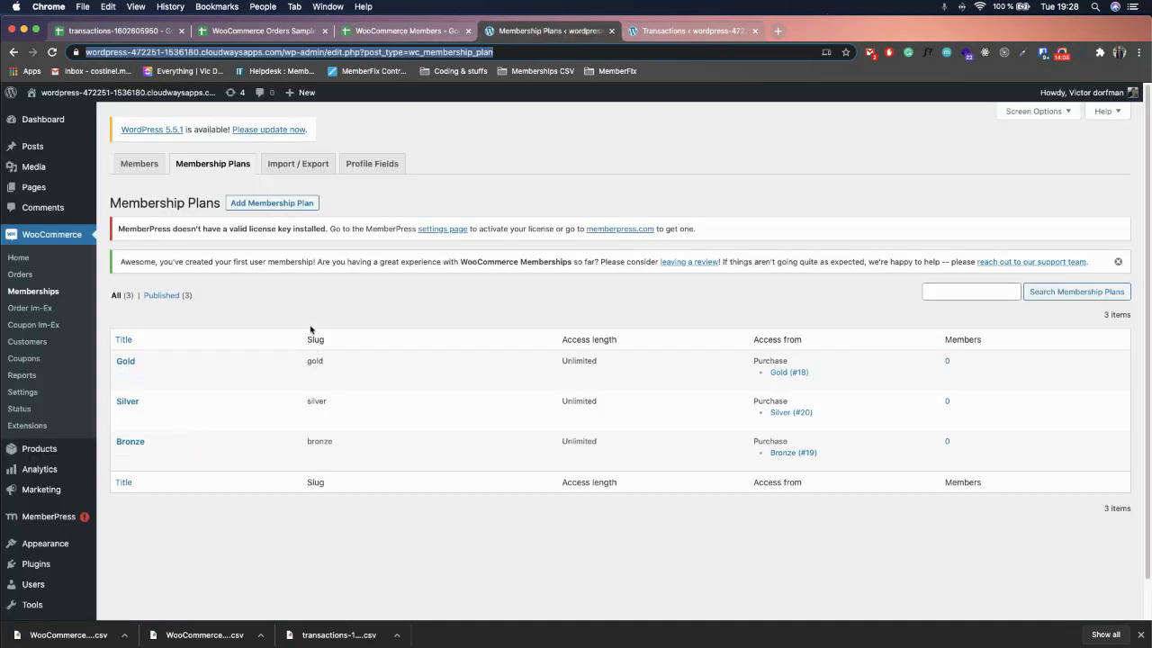
left_click(380, 29)
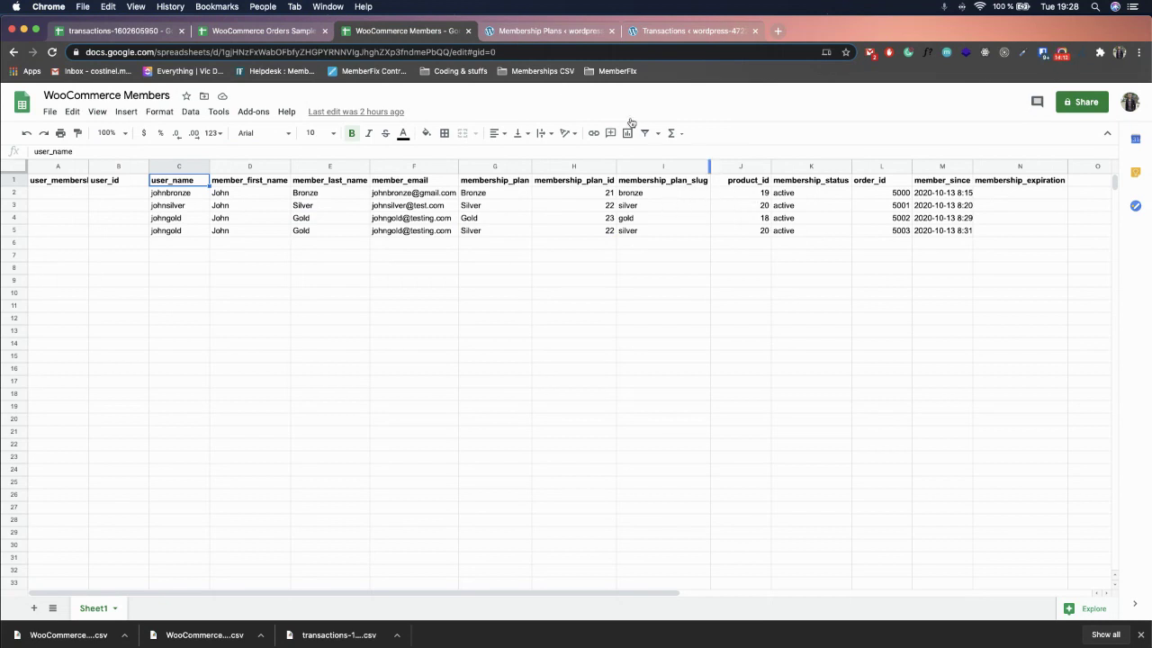
Compare the sheet's product_id values with the product IDs granting access to each plan, and examine the membership_status column.
left_click(547, 31)
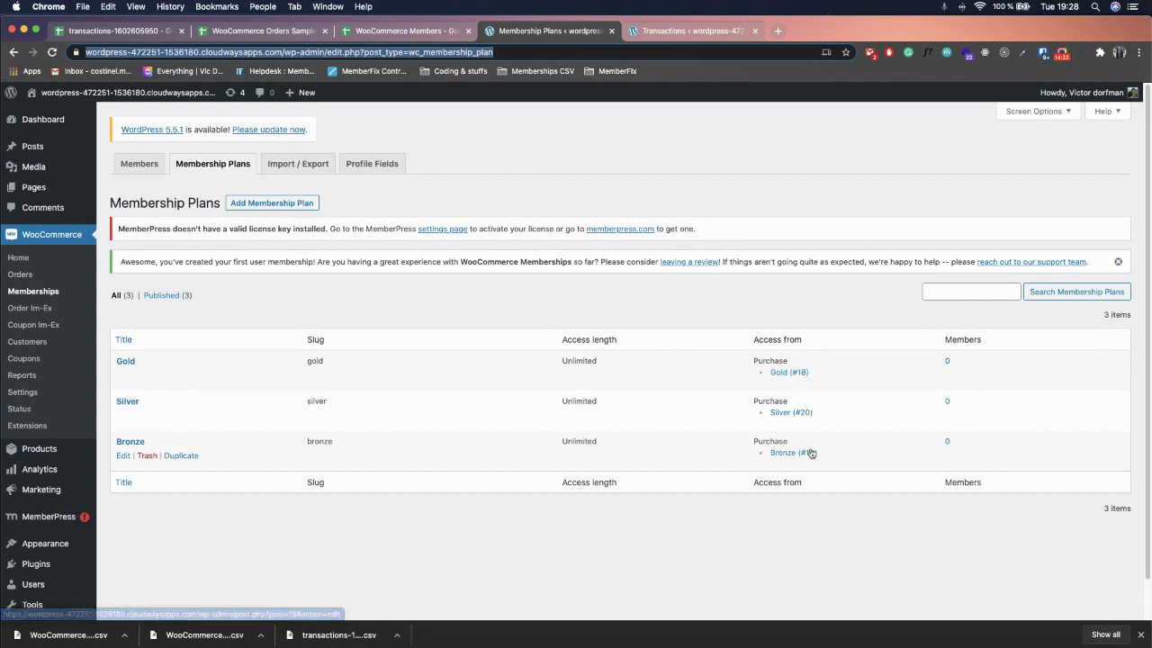
left_click(410, 30)
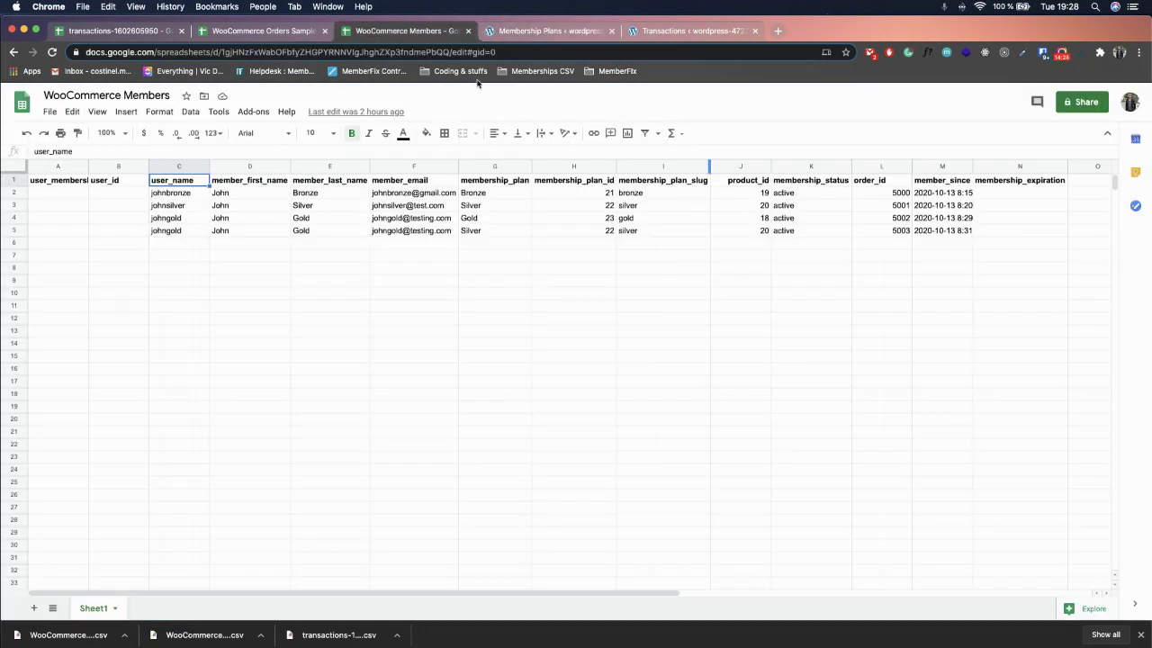
left_click(814, 193)
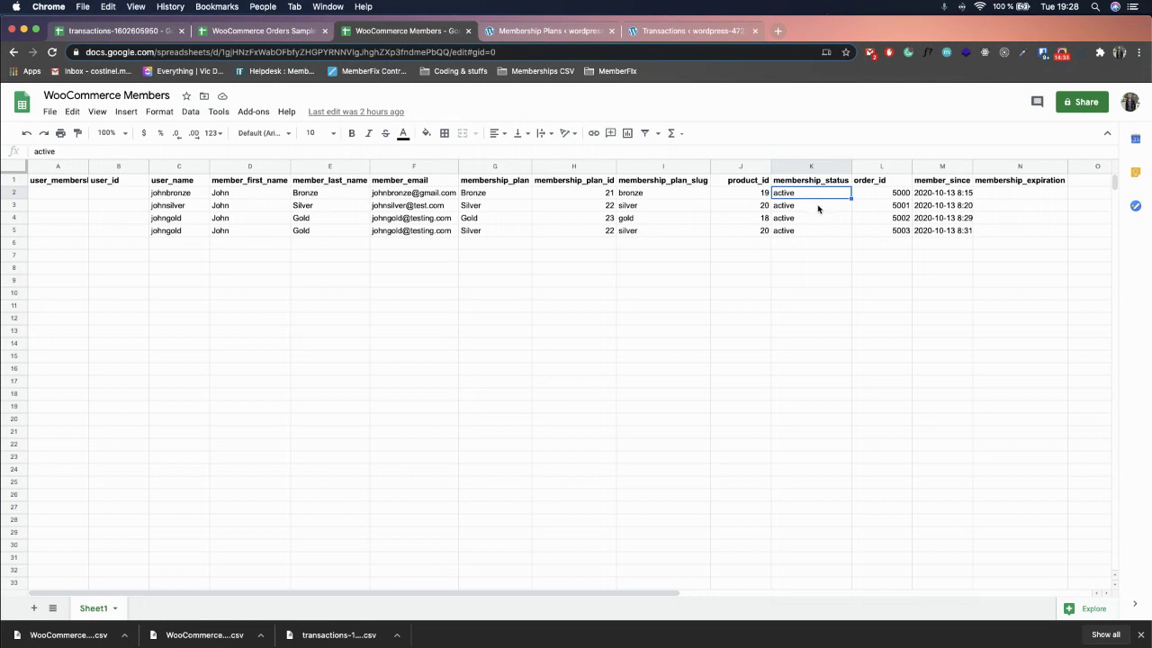
left_click(818, 209)
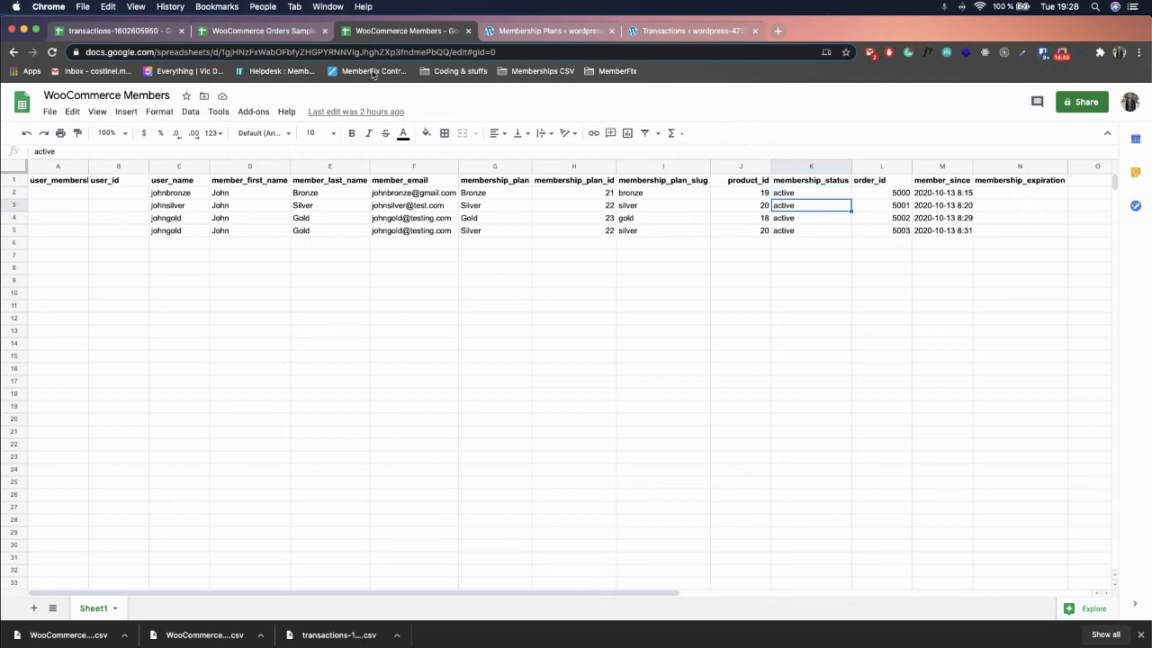
Compare the order_id values in the WooCommerce Orders Sample sheet with the order_id column of the WooCommerce Members sheet.
left_click(222, 32)
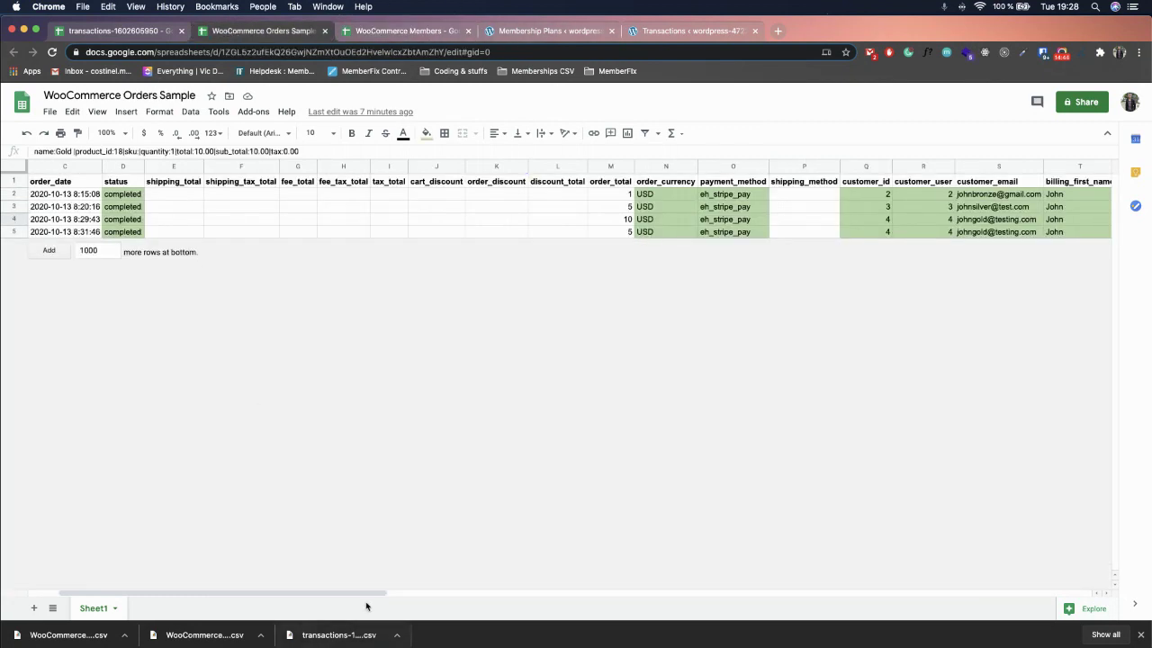
scroll(304, 599, "left", 2)
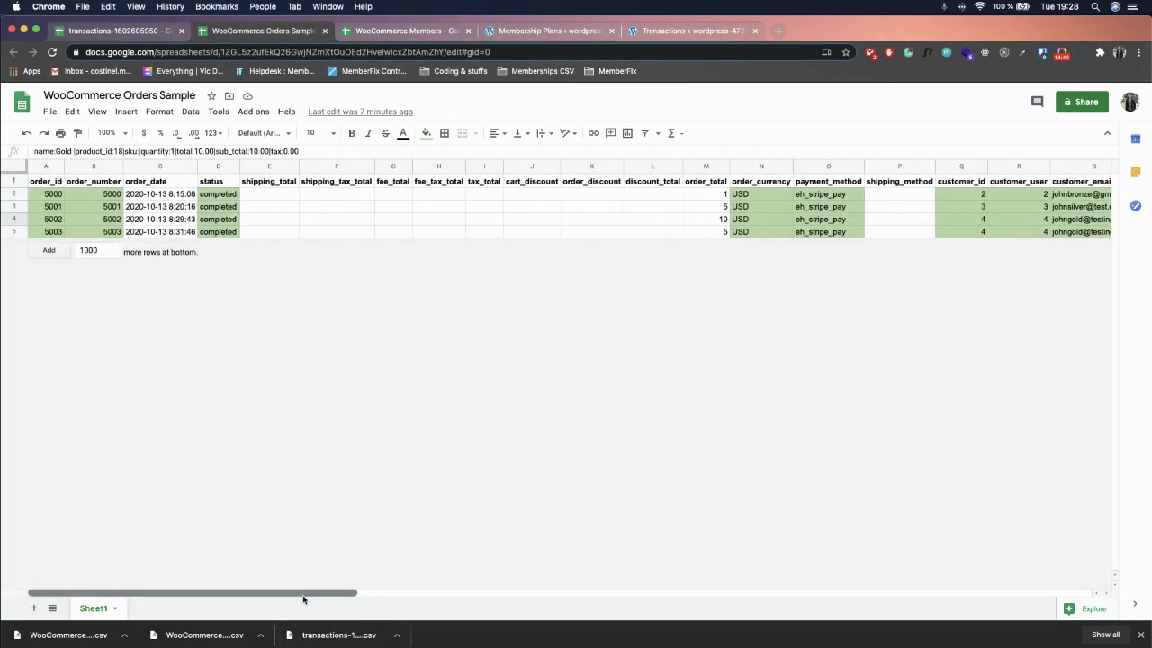
left_click(50, 195)
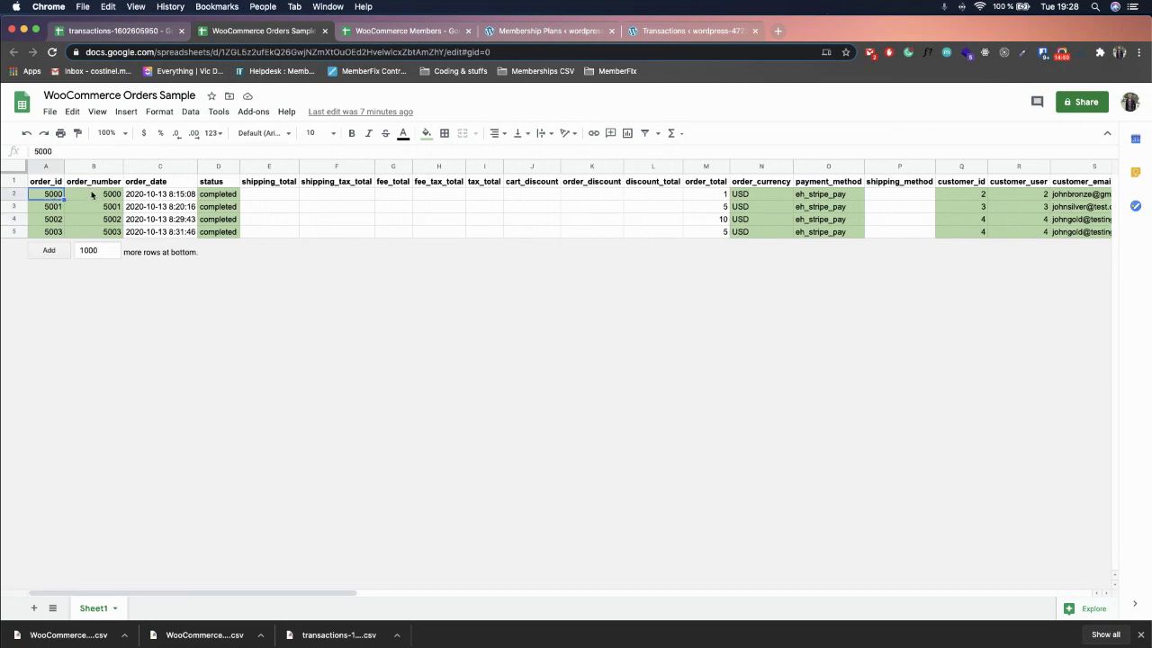
left_click(546, 32)
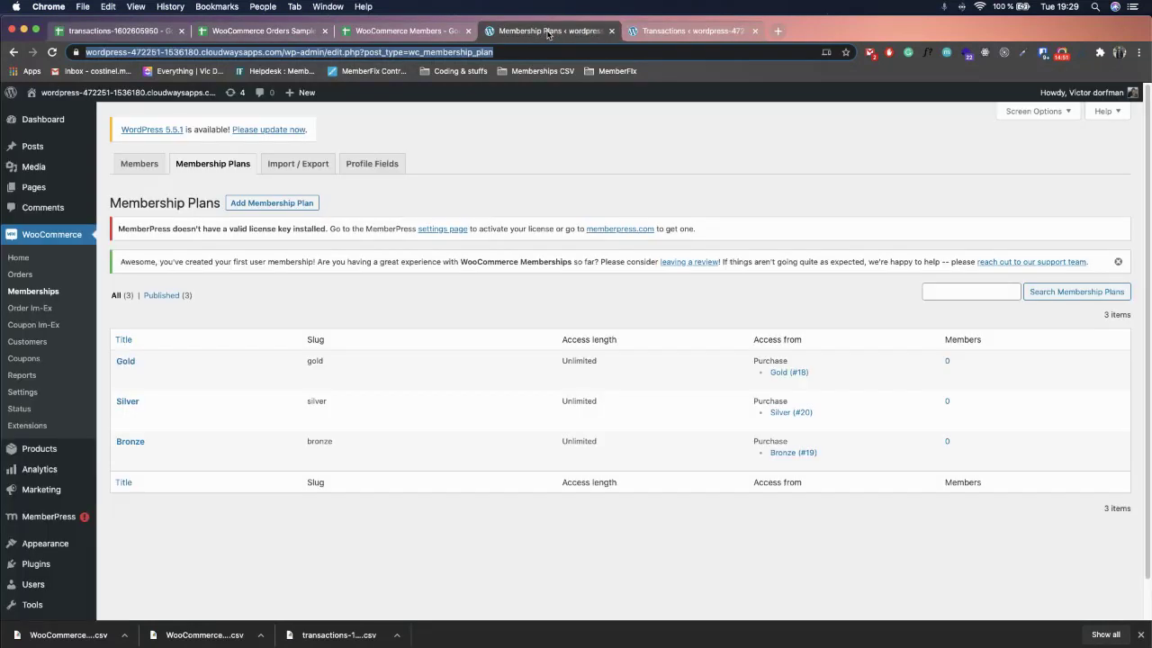
left_click(634, 34)
left_click(407, 36)
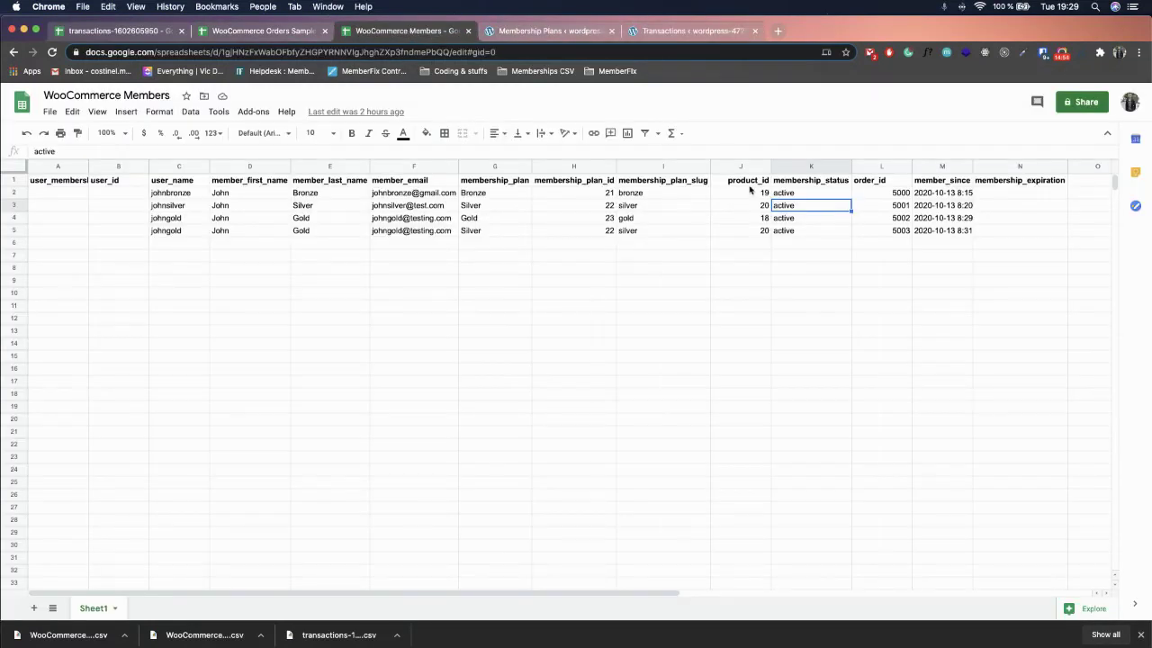
left_click(279, 36)
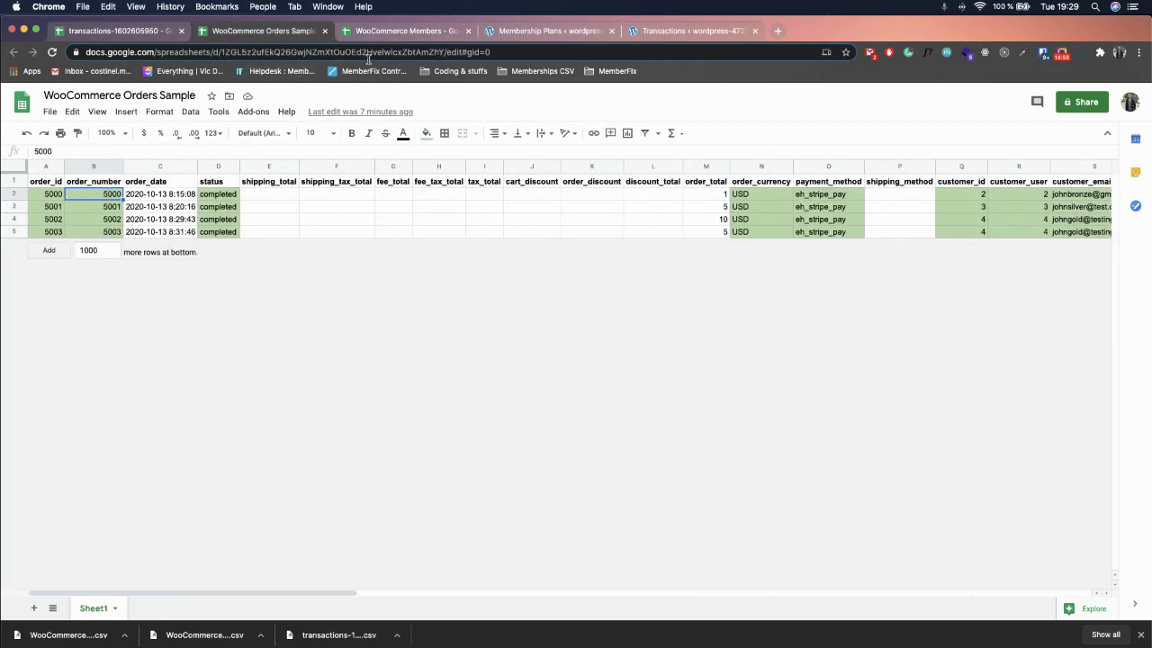
left_click(397, 36)
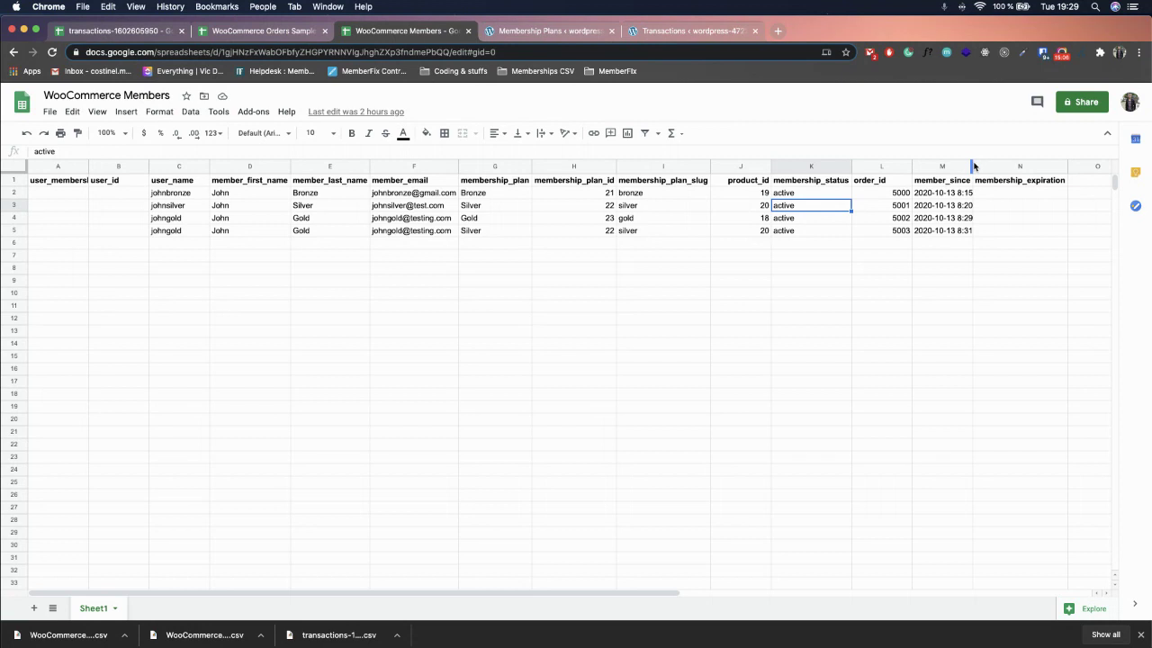
Widen the member_since column to show full timestamps, and compare its dates with order_date in the WooCommerce Orders Sample sheet.
left_click_drag(972, 165, 988, 165)
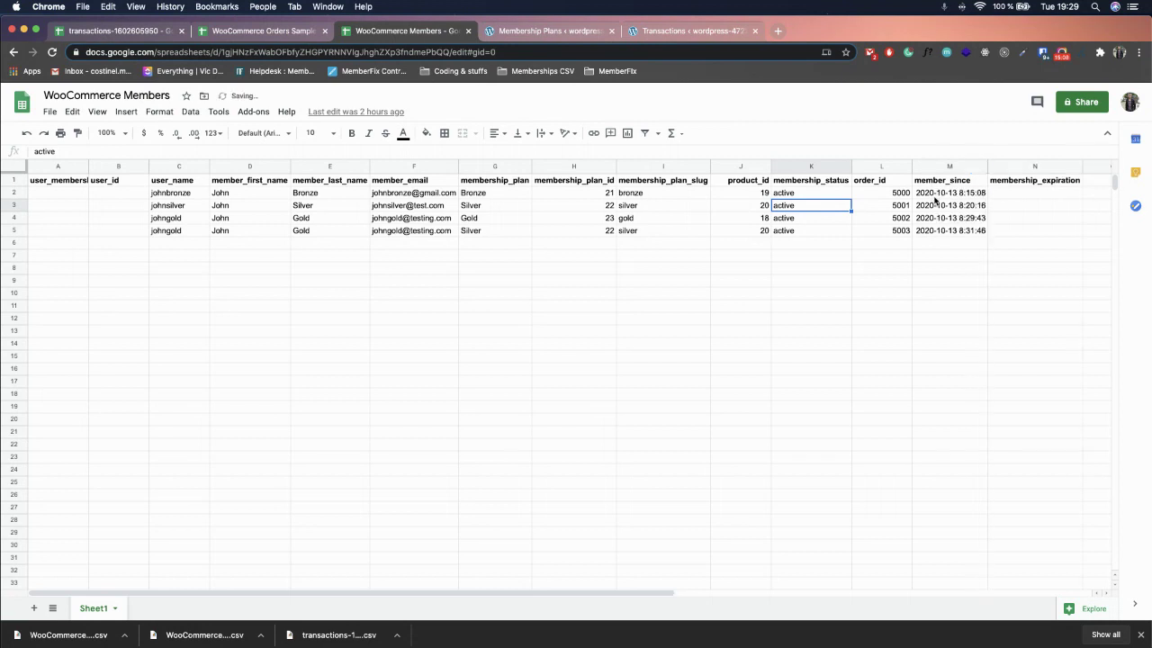
left_click(935, 197)
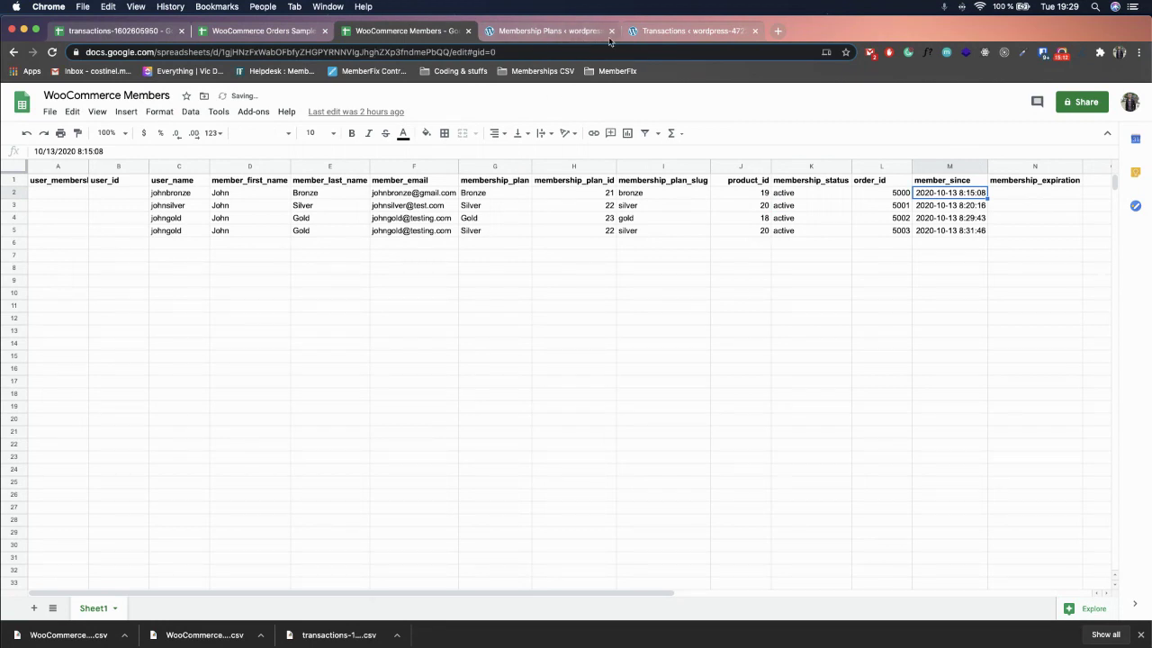
left_click(274, 36)
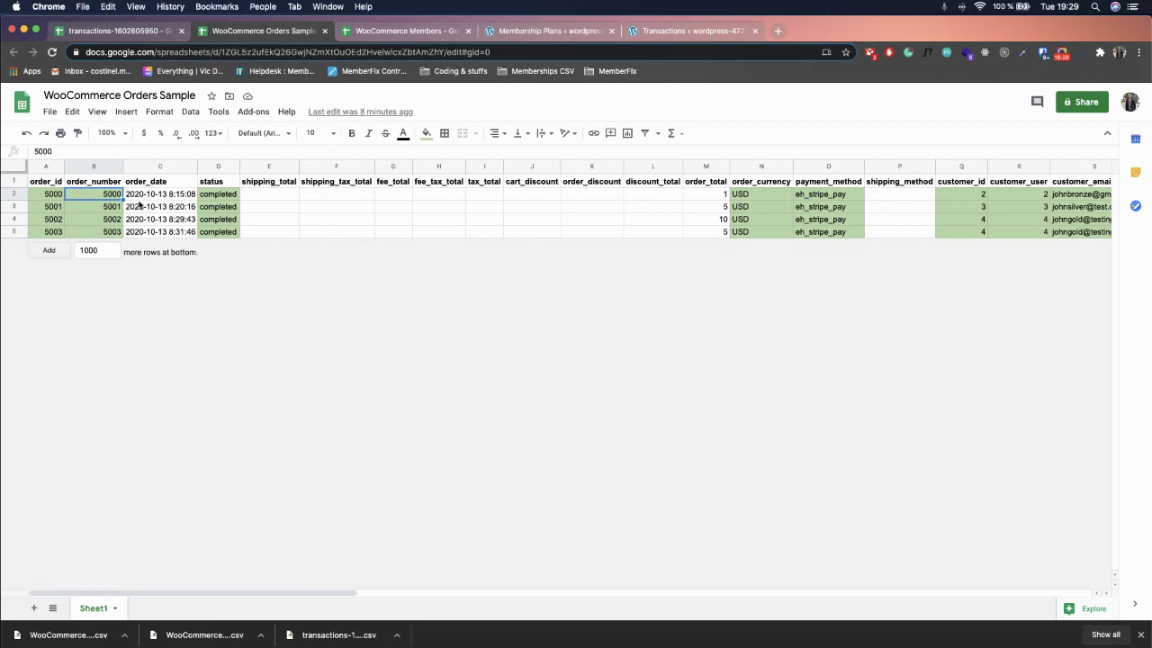
left_click(143, 196)
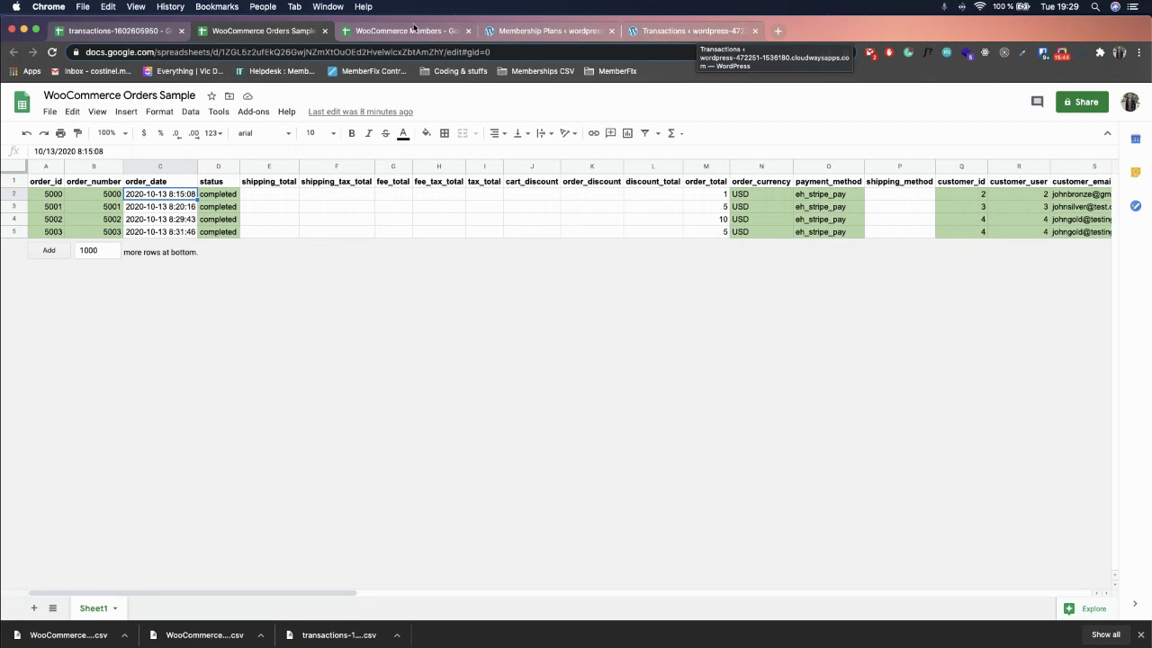
Open the list of all WordPress users to examine their active memberships, and view the MemberPress transactions list.
left_click(502, 32)
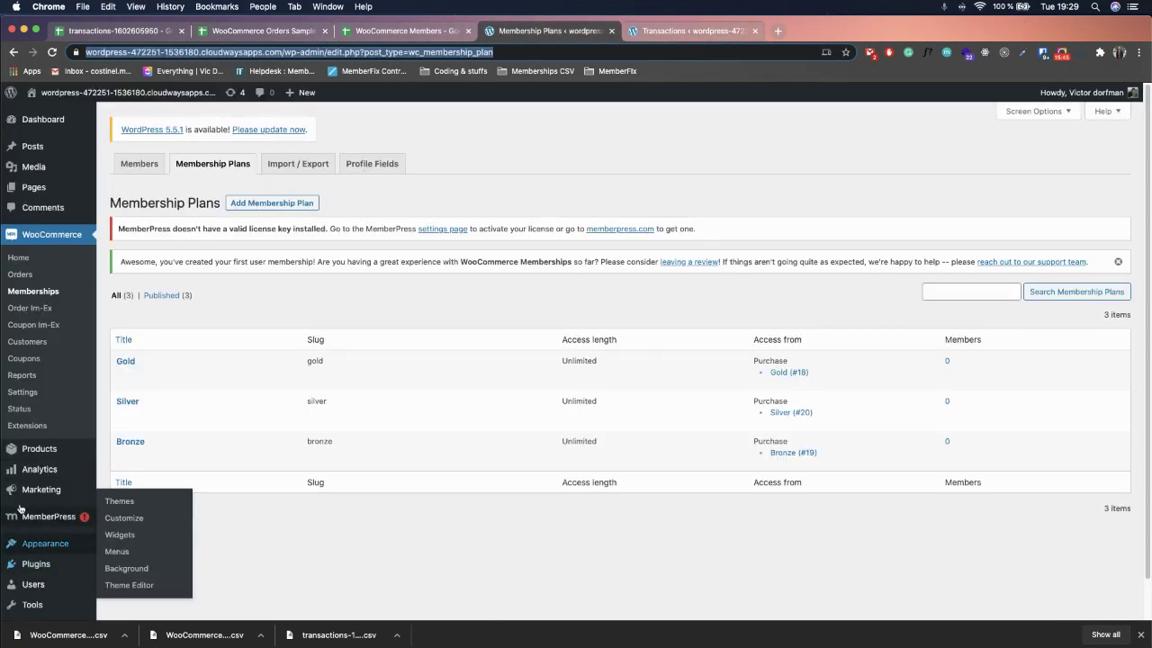
scroll(40, 574, "down", 1)
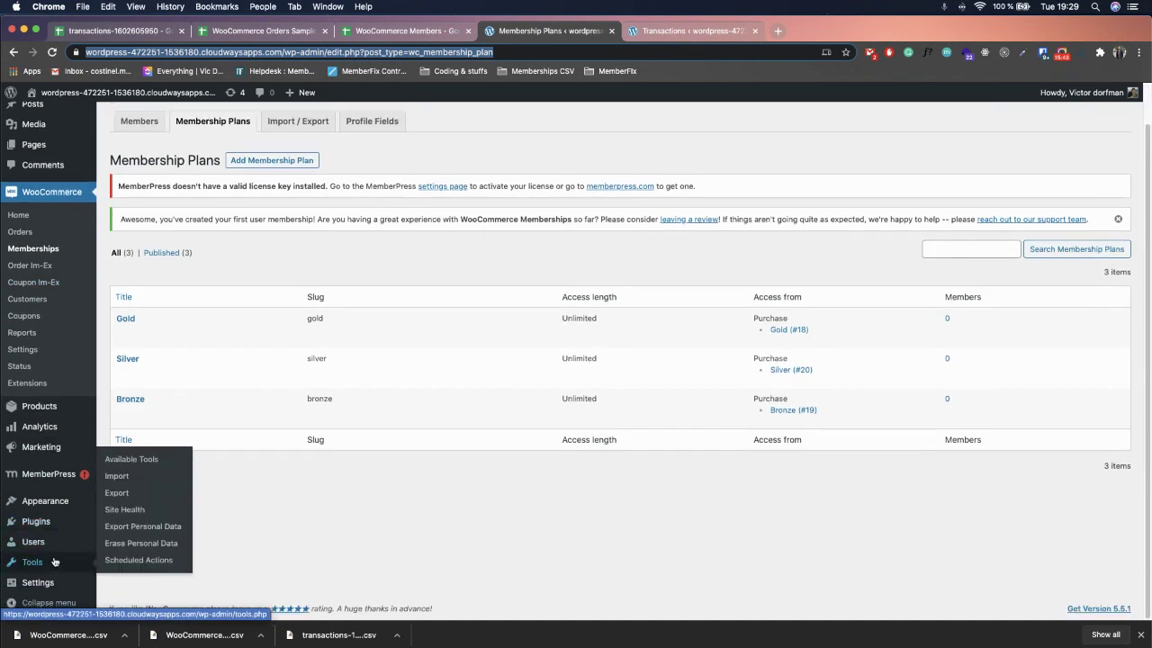
mouse_move(75, 545)
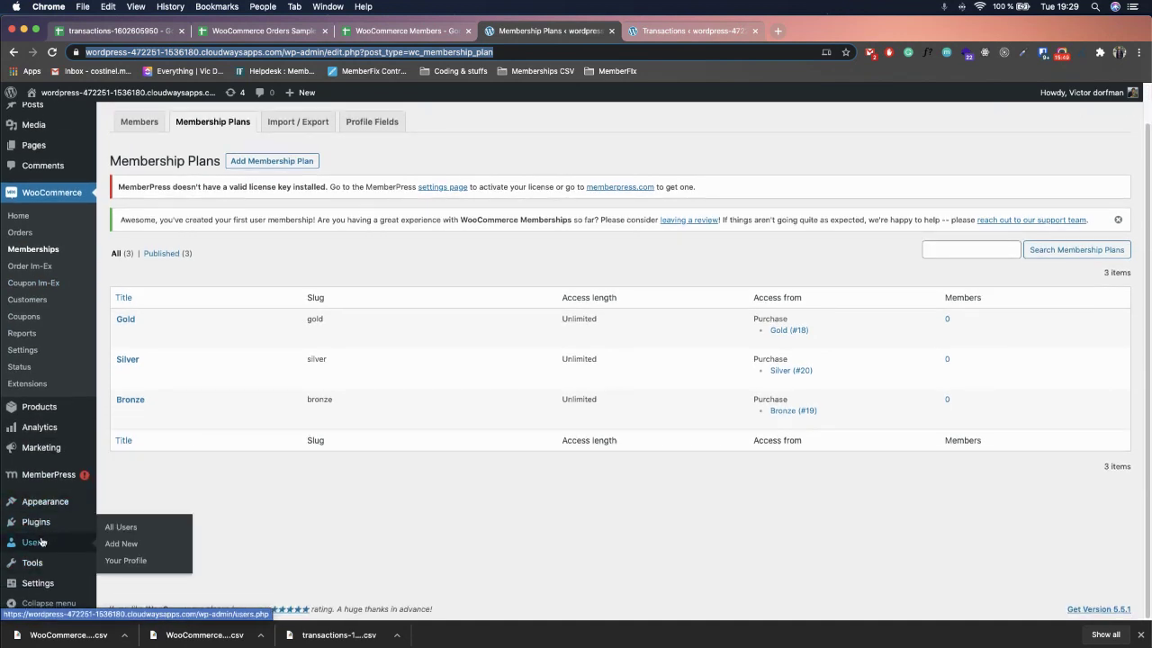
left_click(121, 527)
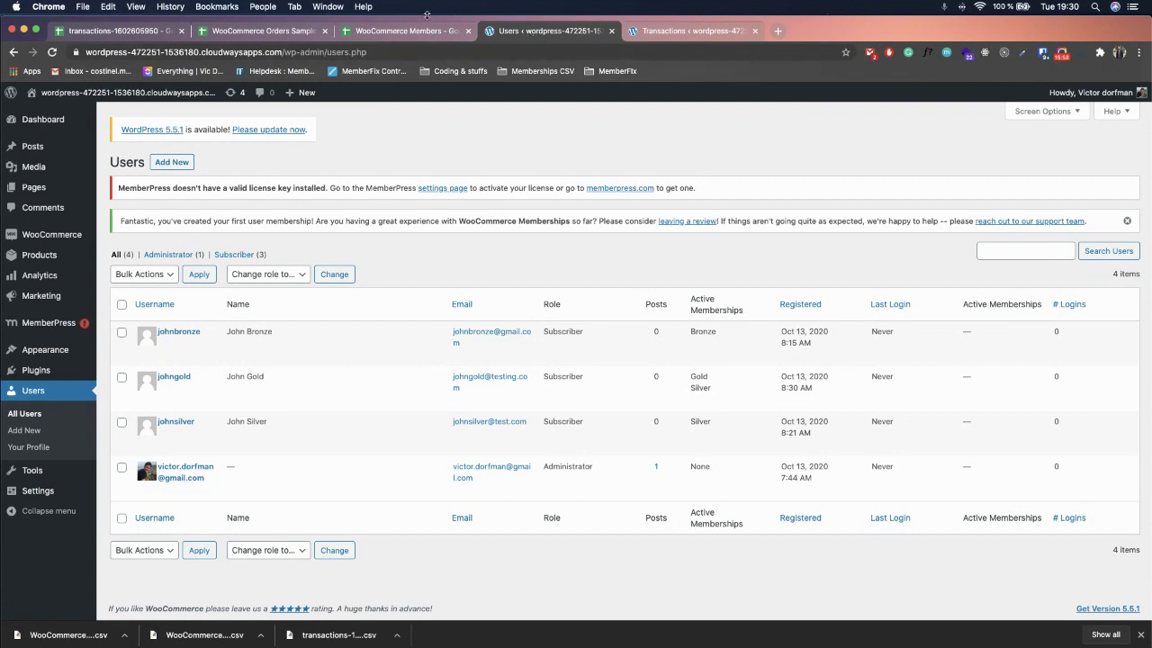
left_click(675, 30)
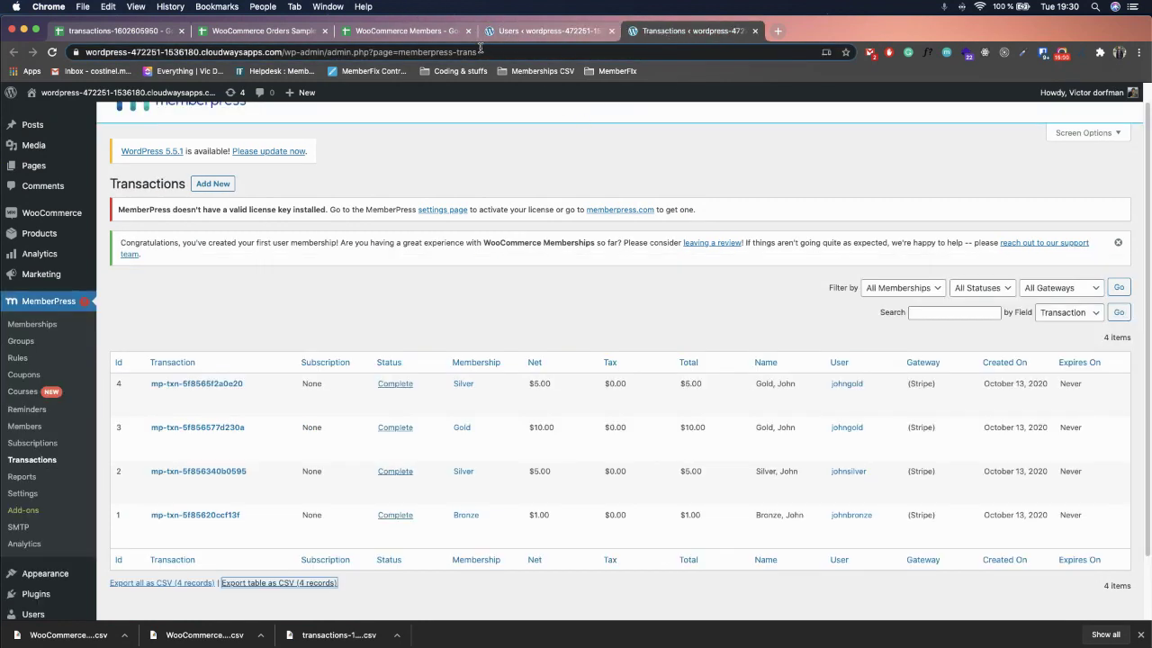
Download the current sheet of WooCommerce Members as a comma-separated values (.csv) file.
left_click(428, 32)
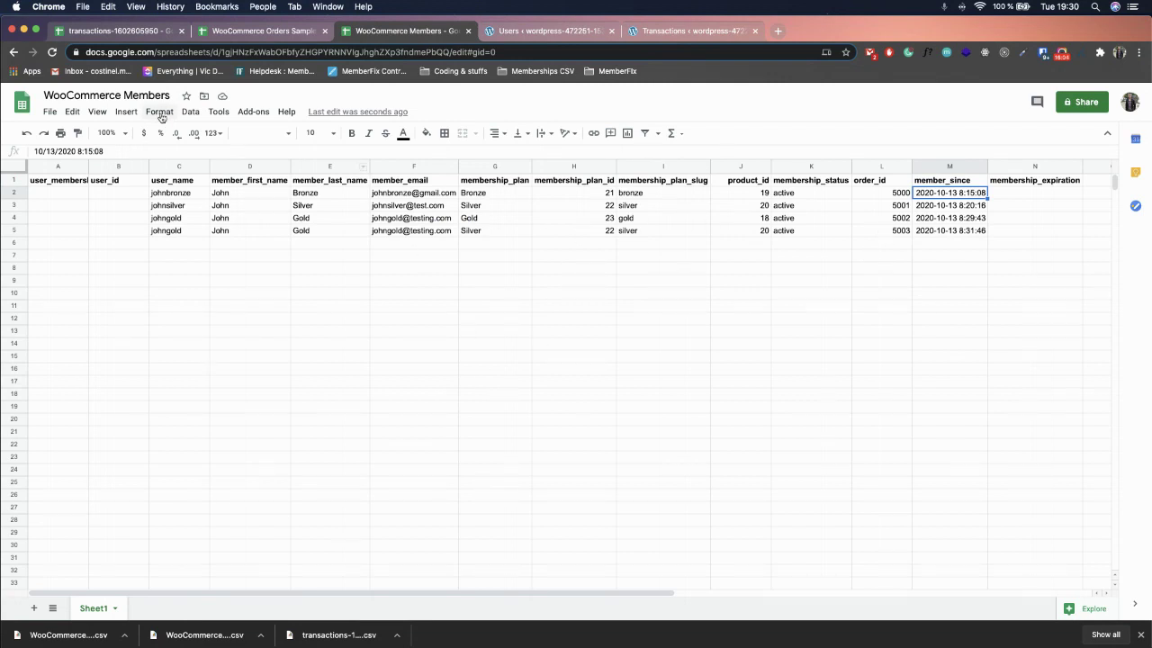
left_click(49, 113)
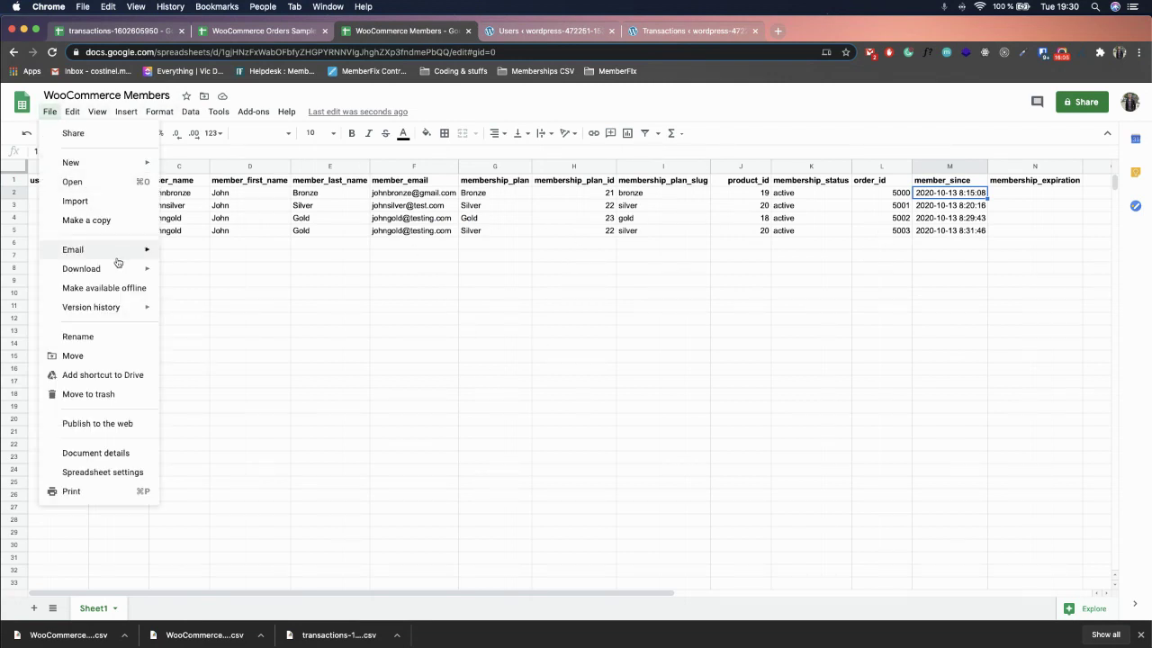
mouse_move(118, 270)
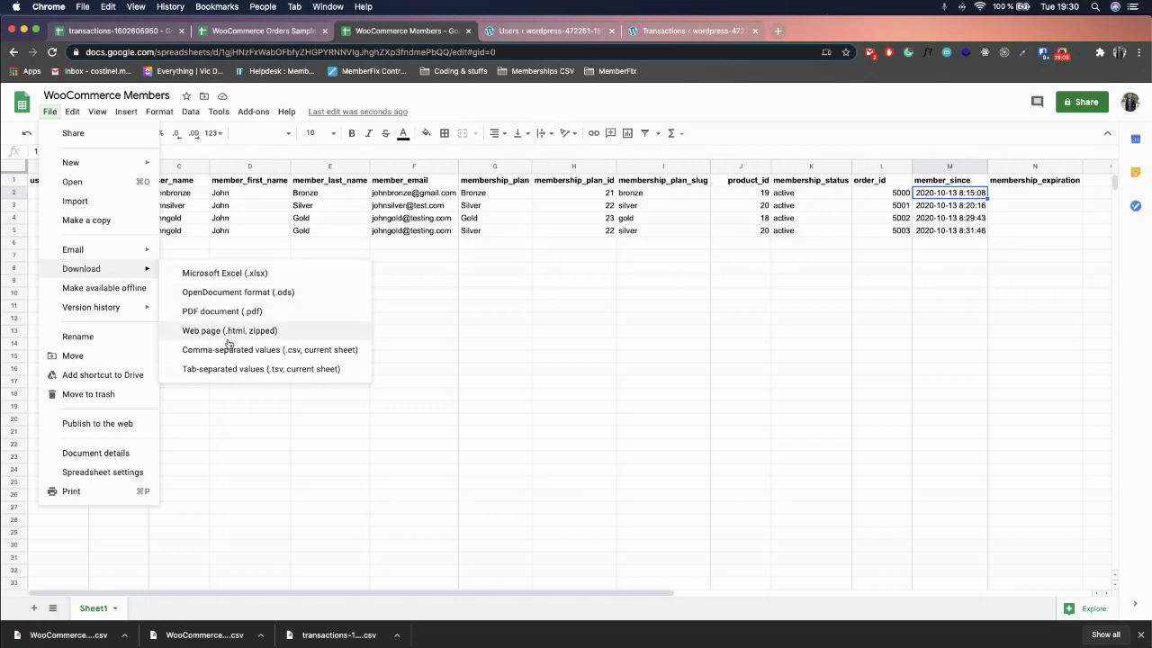
left_click(205, 360)
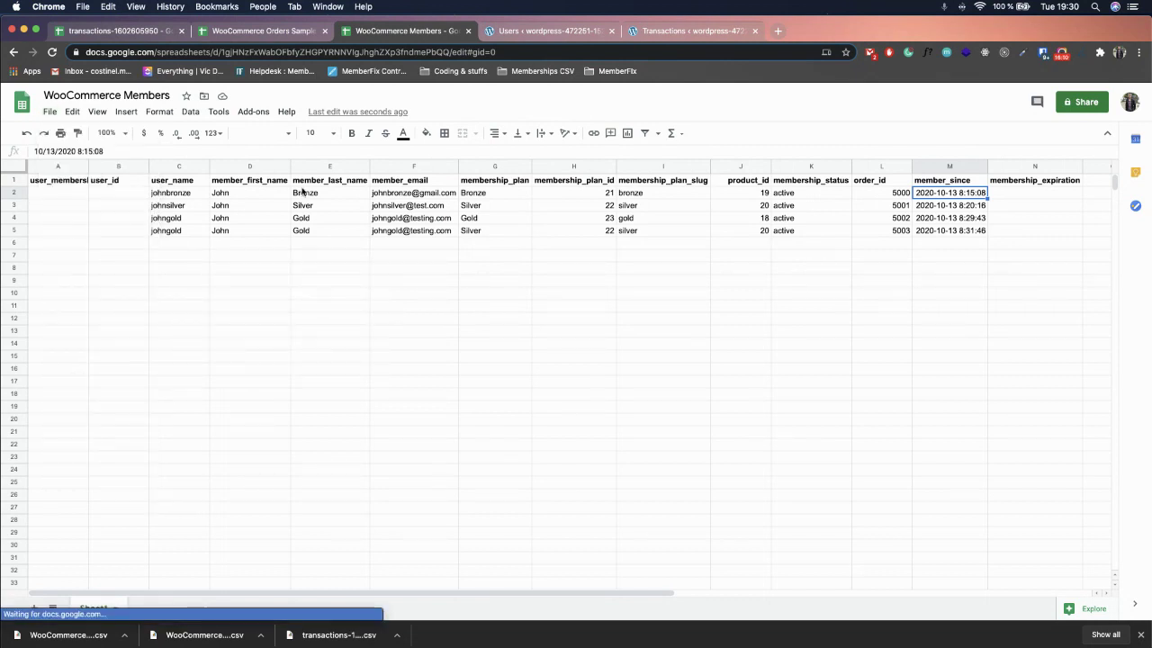
Open the WooCommerce Memberships page for importing members from CSV and review its import options.
left_click(261, 30)
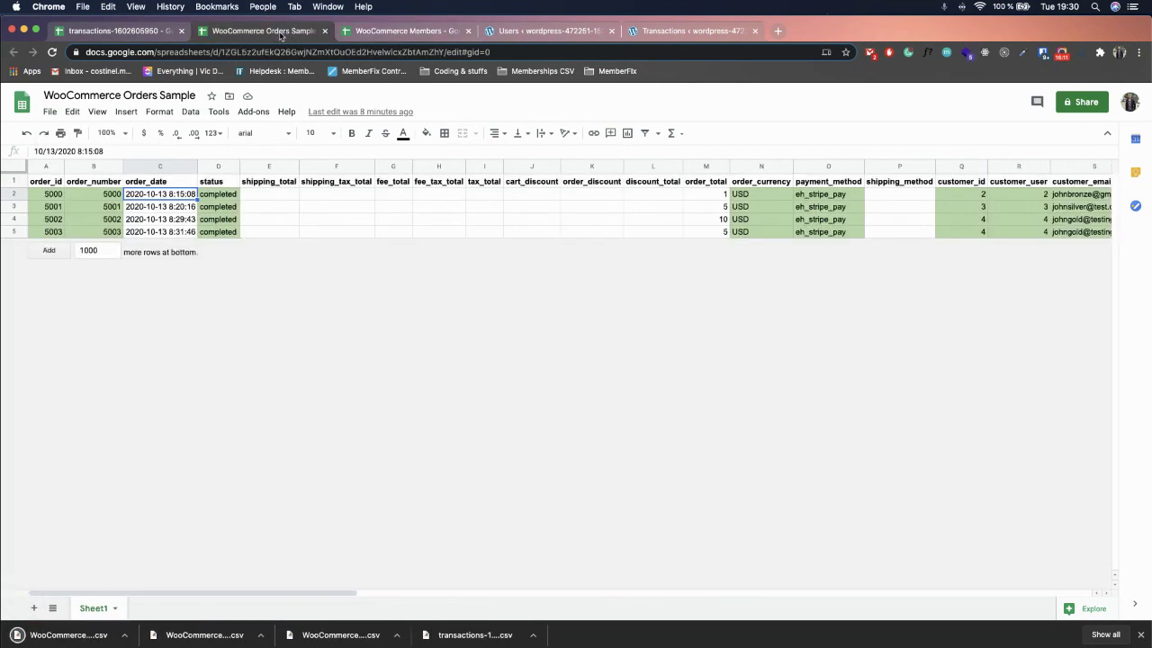
left_click(544, 31)
mouse_move(52, 236)
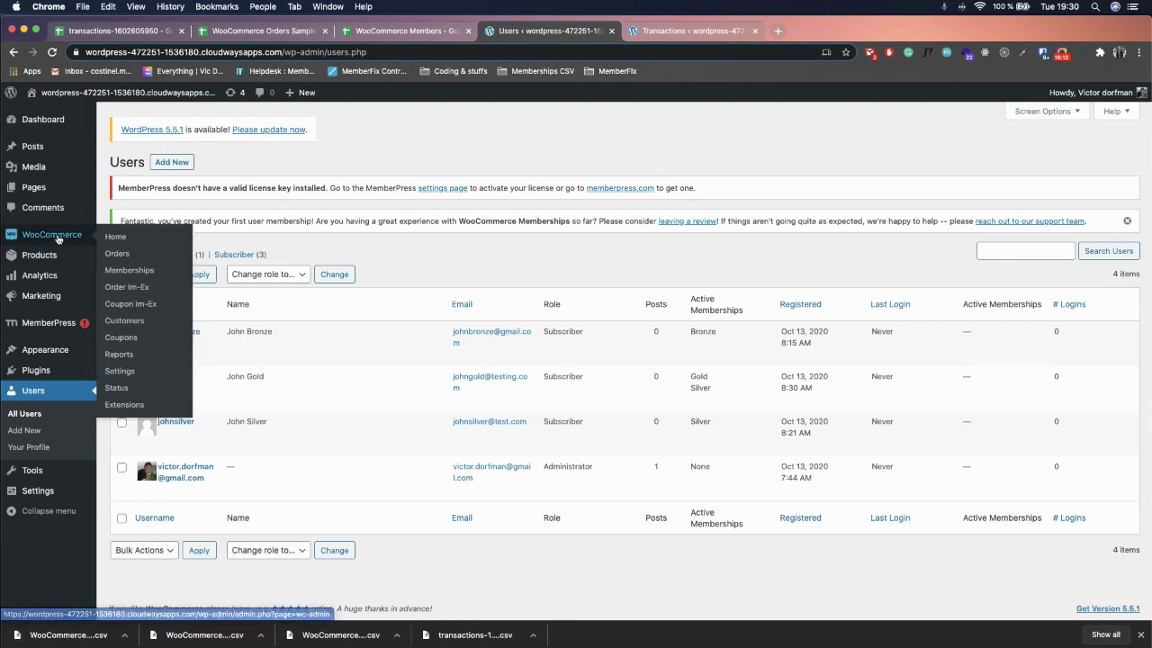
left_click(129, 270)
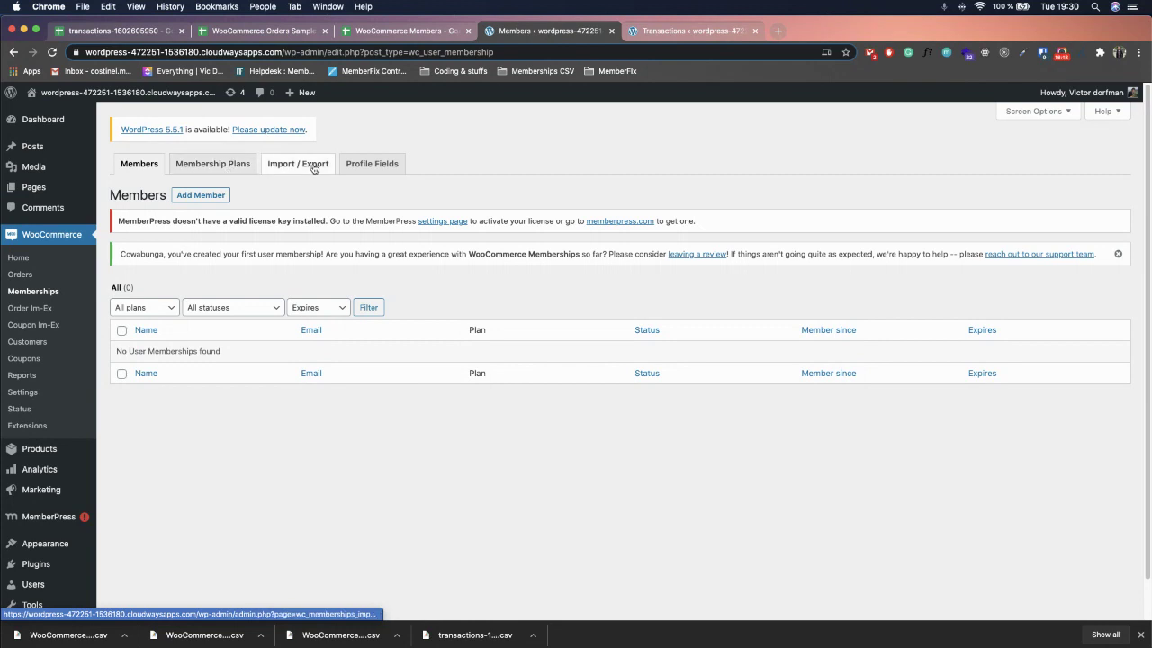
left_click(298, 173)
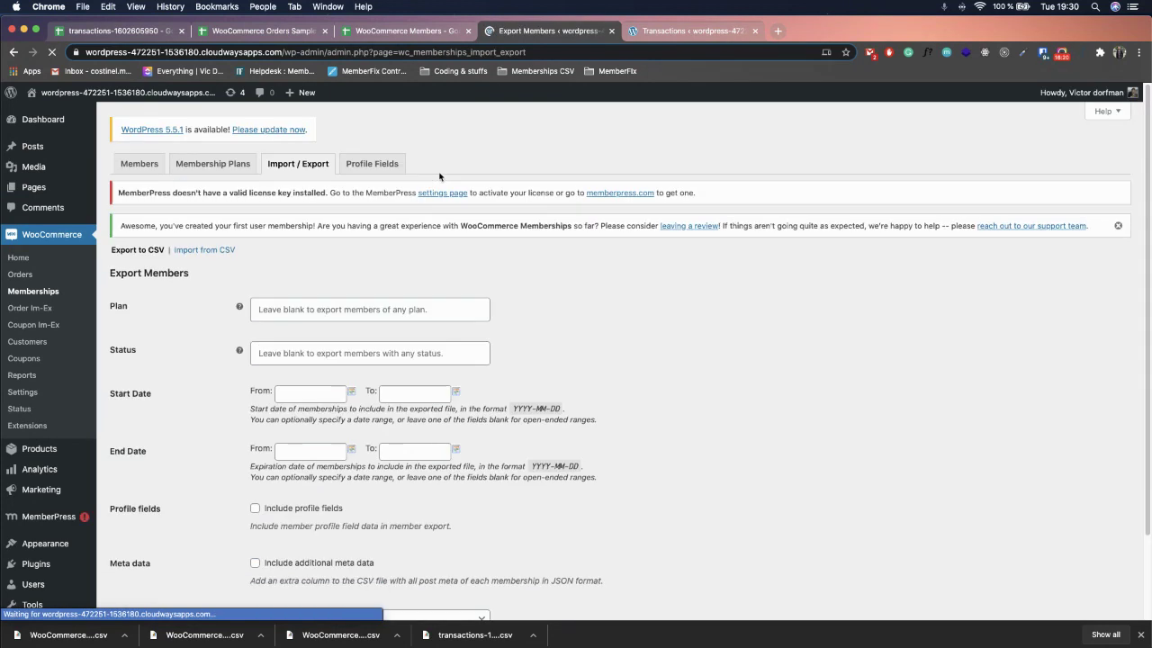
left_click(195, 250)
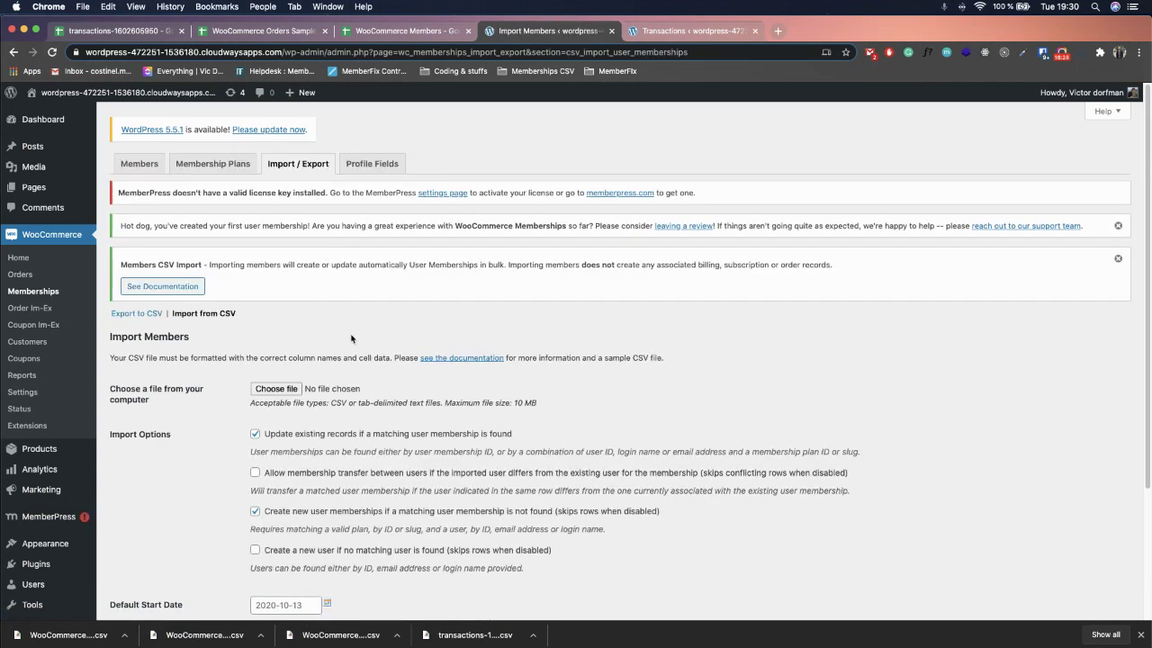
scroll(349, 339, "down", 2)
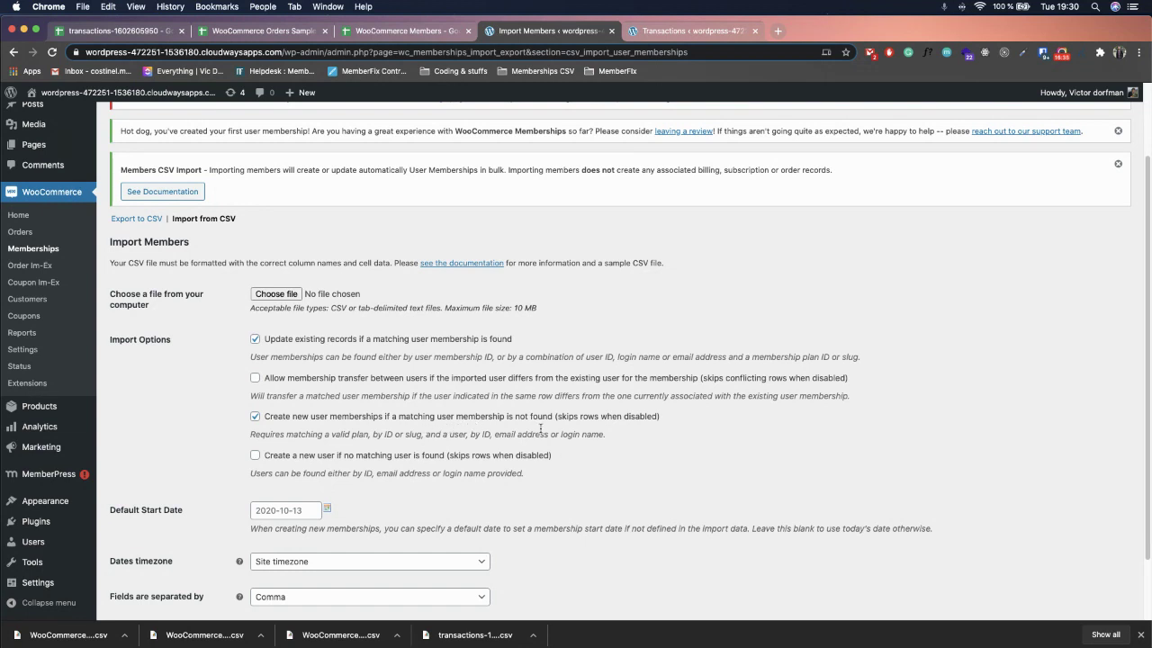
Select the downloaded WooCommerce Members CSV and import it as user memberships, keeping the preset import options.
scroll(181, 451, "down", 2)
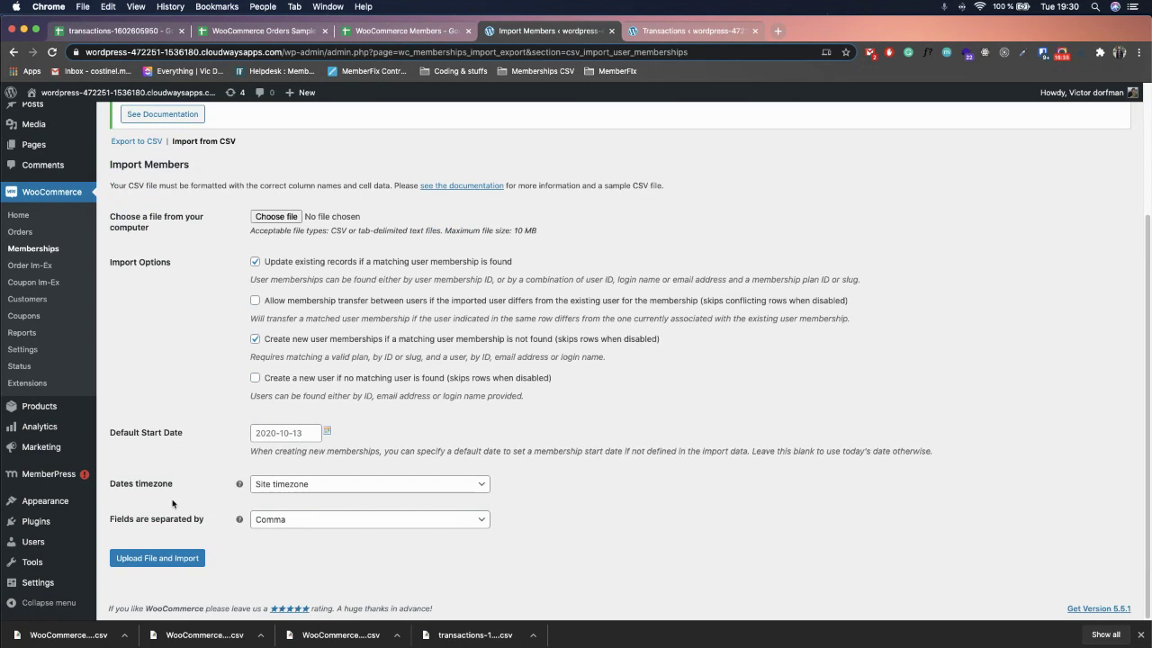
left_click_drag(68, 635, 277, 218)
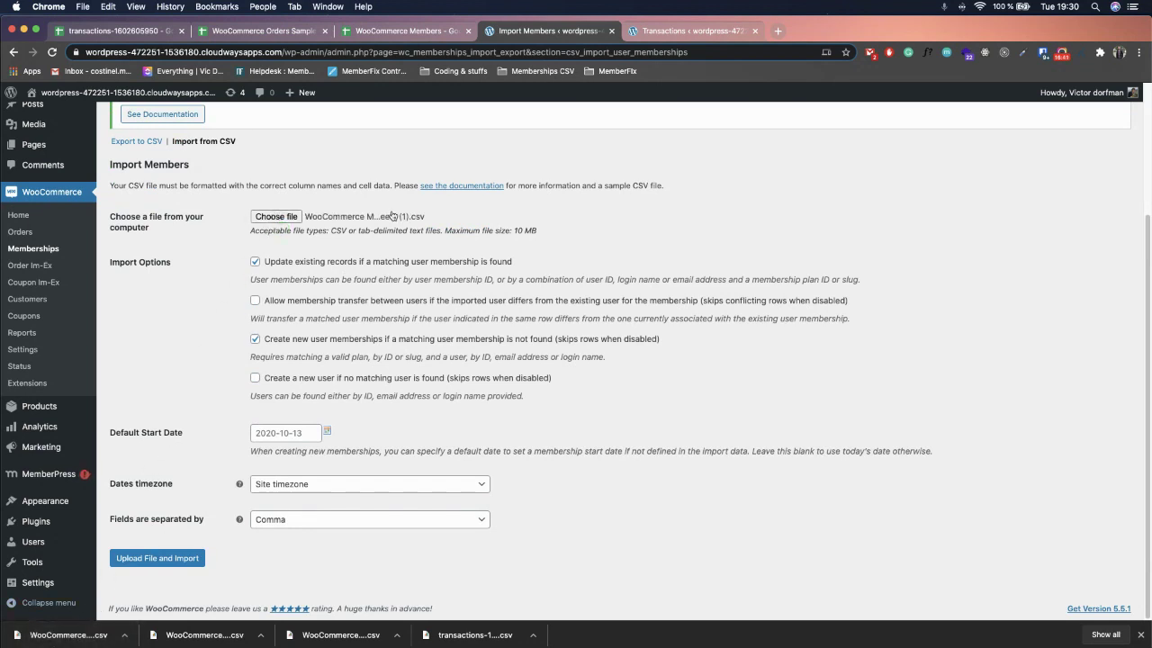
left_click(155, 563)
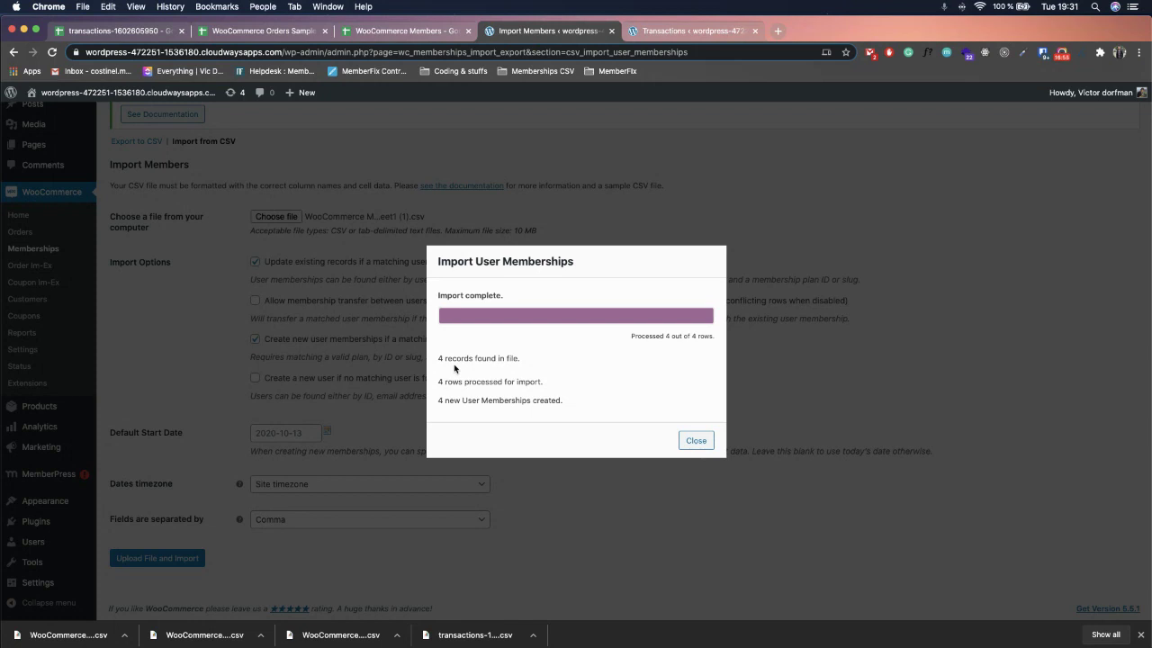
left_click(693, 441)
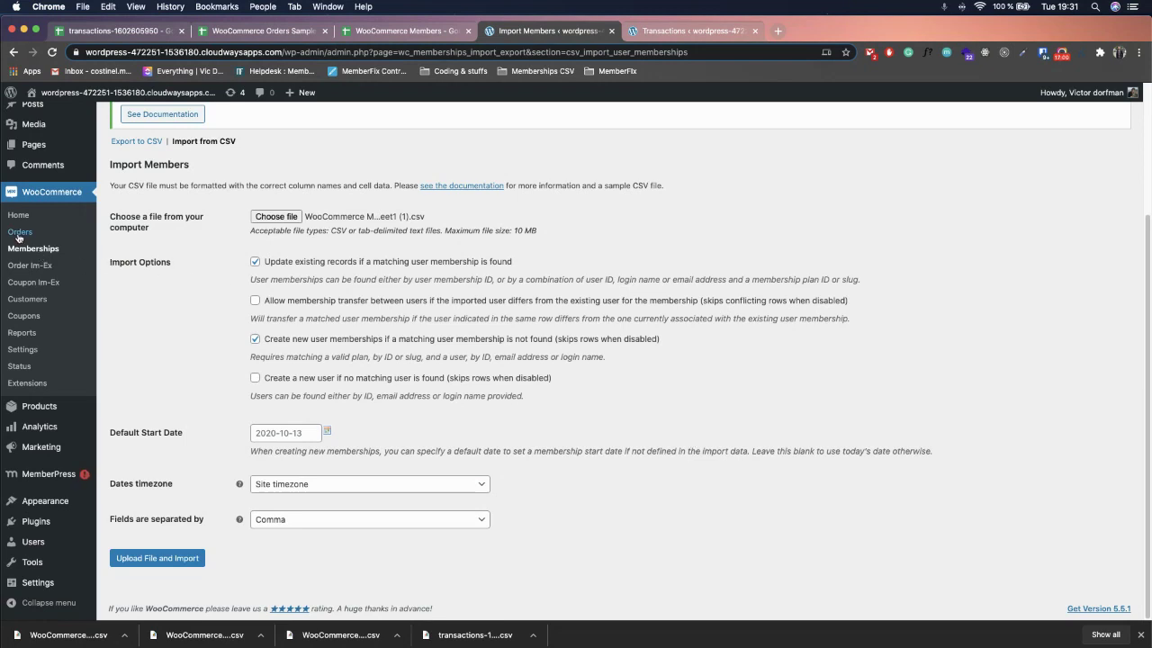
Open the WooCommerce Members list and review the Gold and Silver membership details of the member who has both plans.
scroll(33, 257, "up", 1)
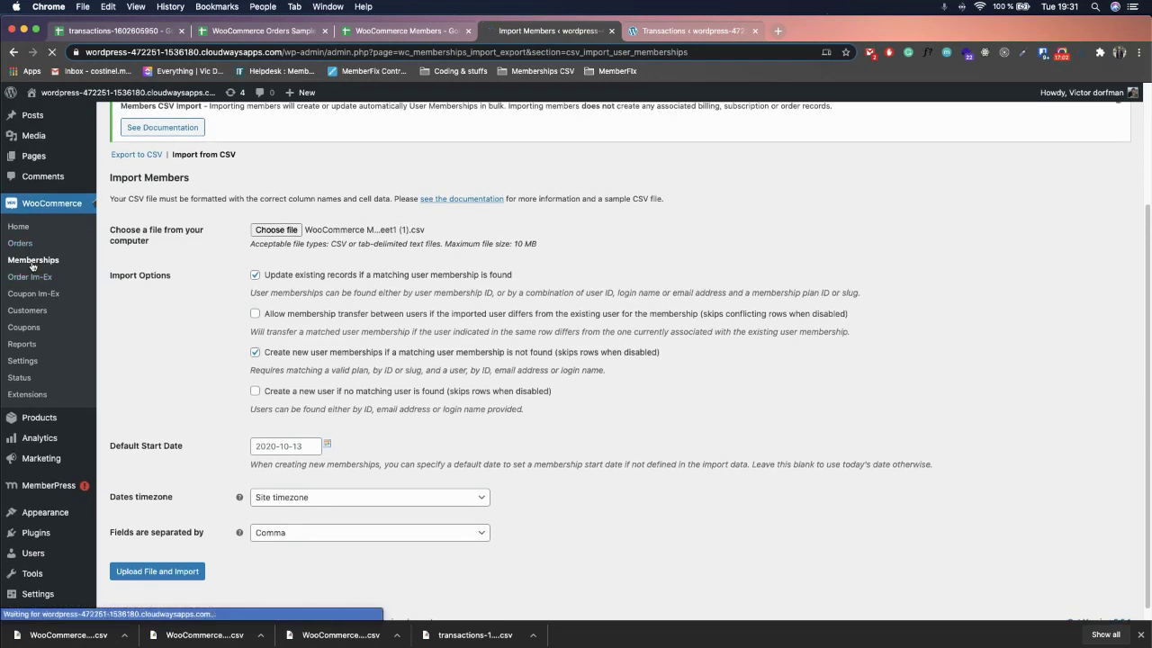
scroll(33, 261, "up", 5)
left_click(139, 164)
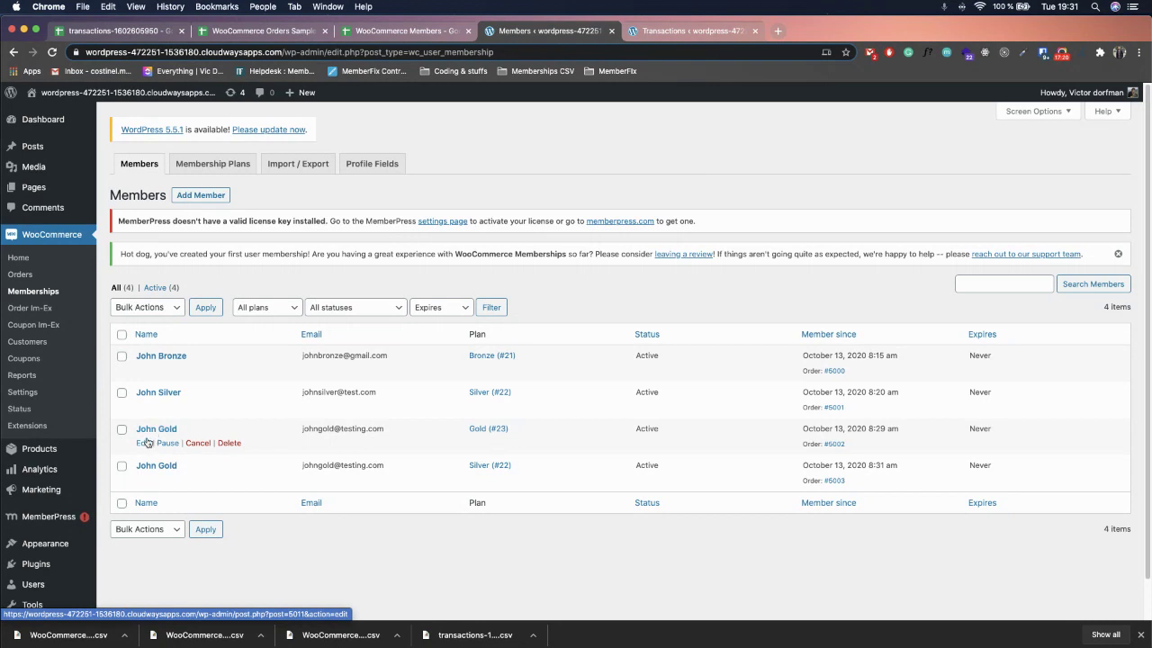
left_click(142, 444)
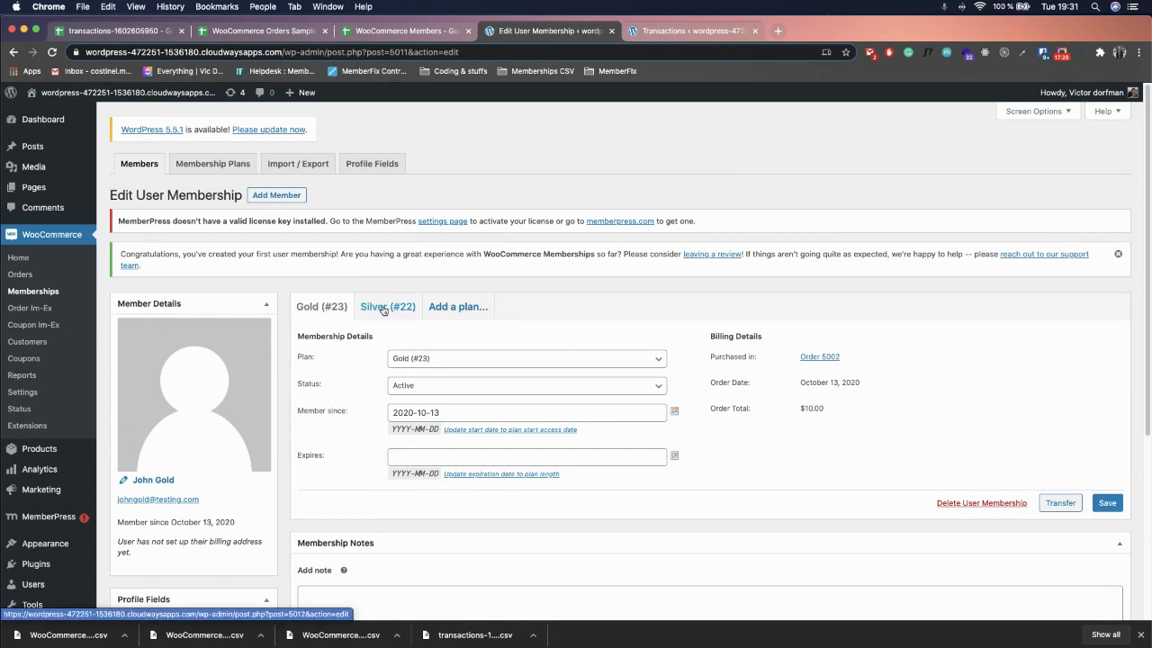
left_click(388, 308)
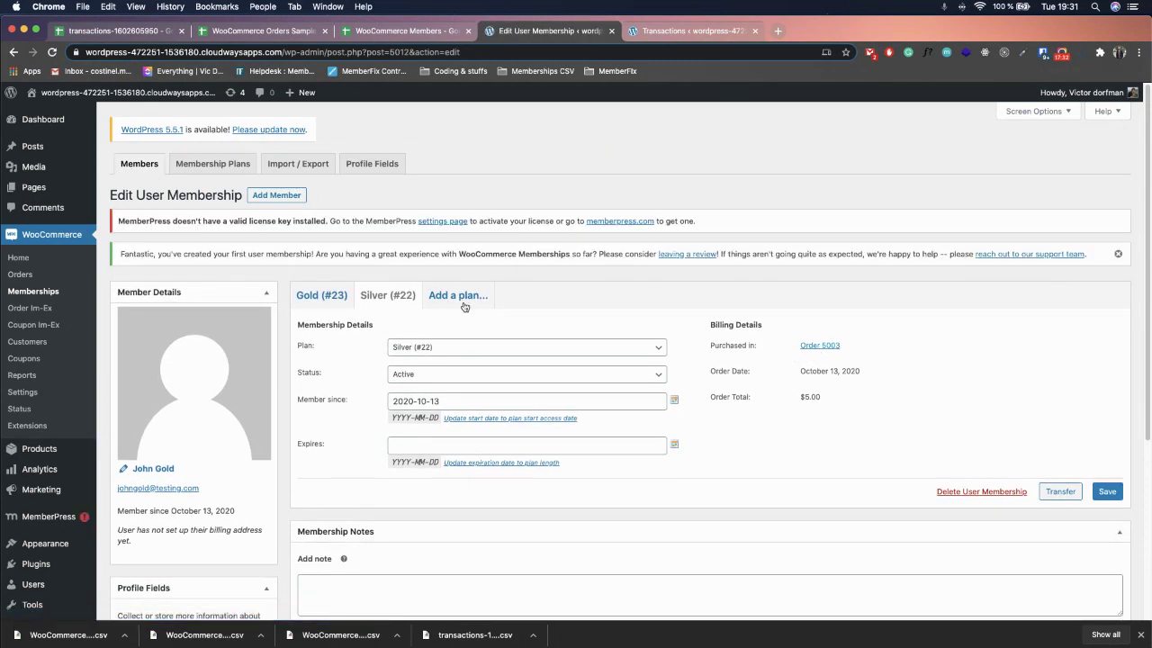
left_click(317, 299)
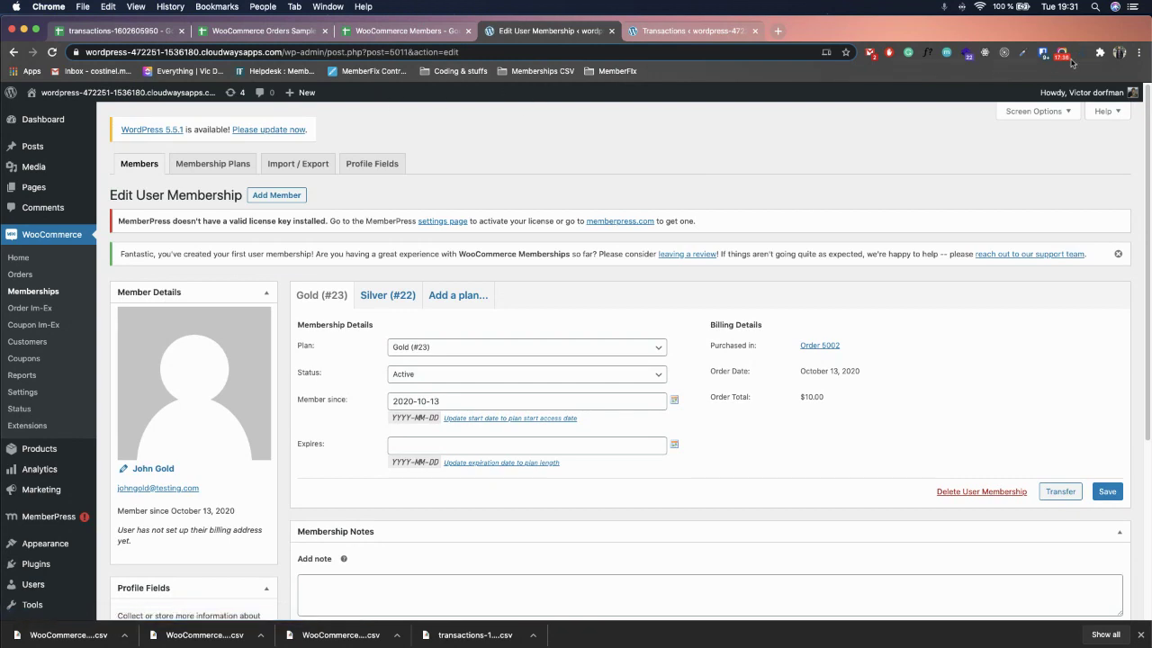
left_click(1062, 56)
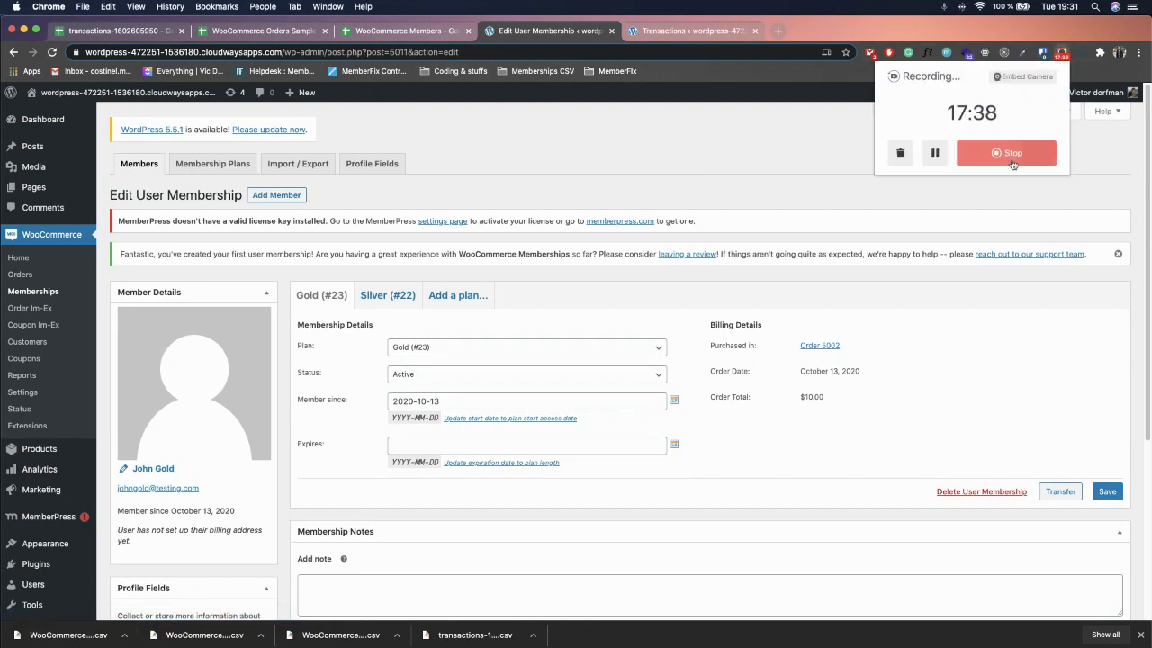